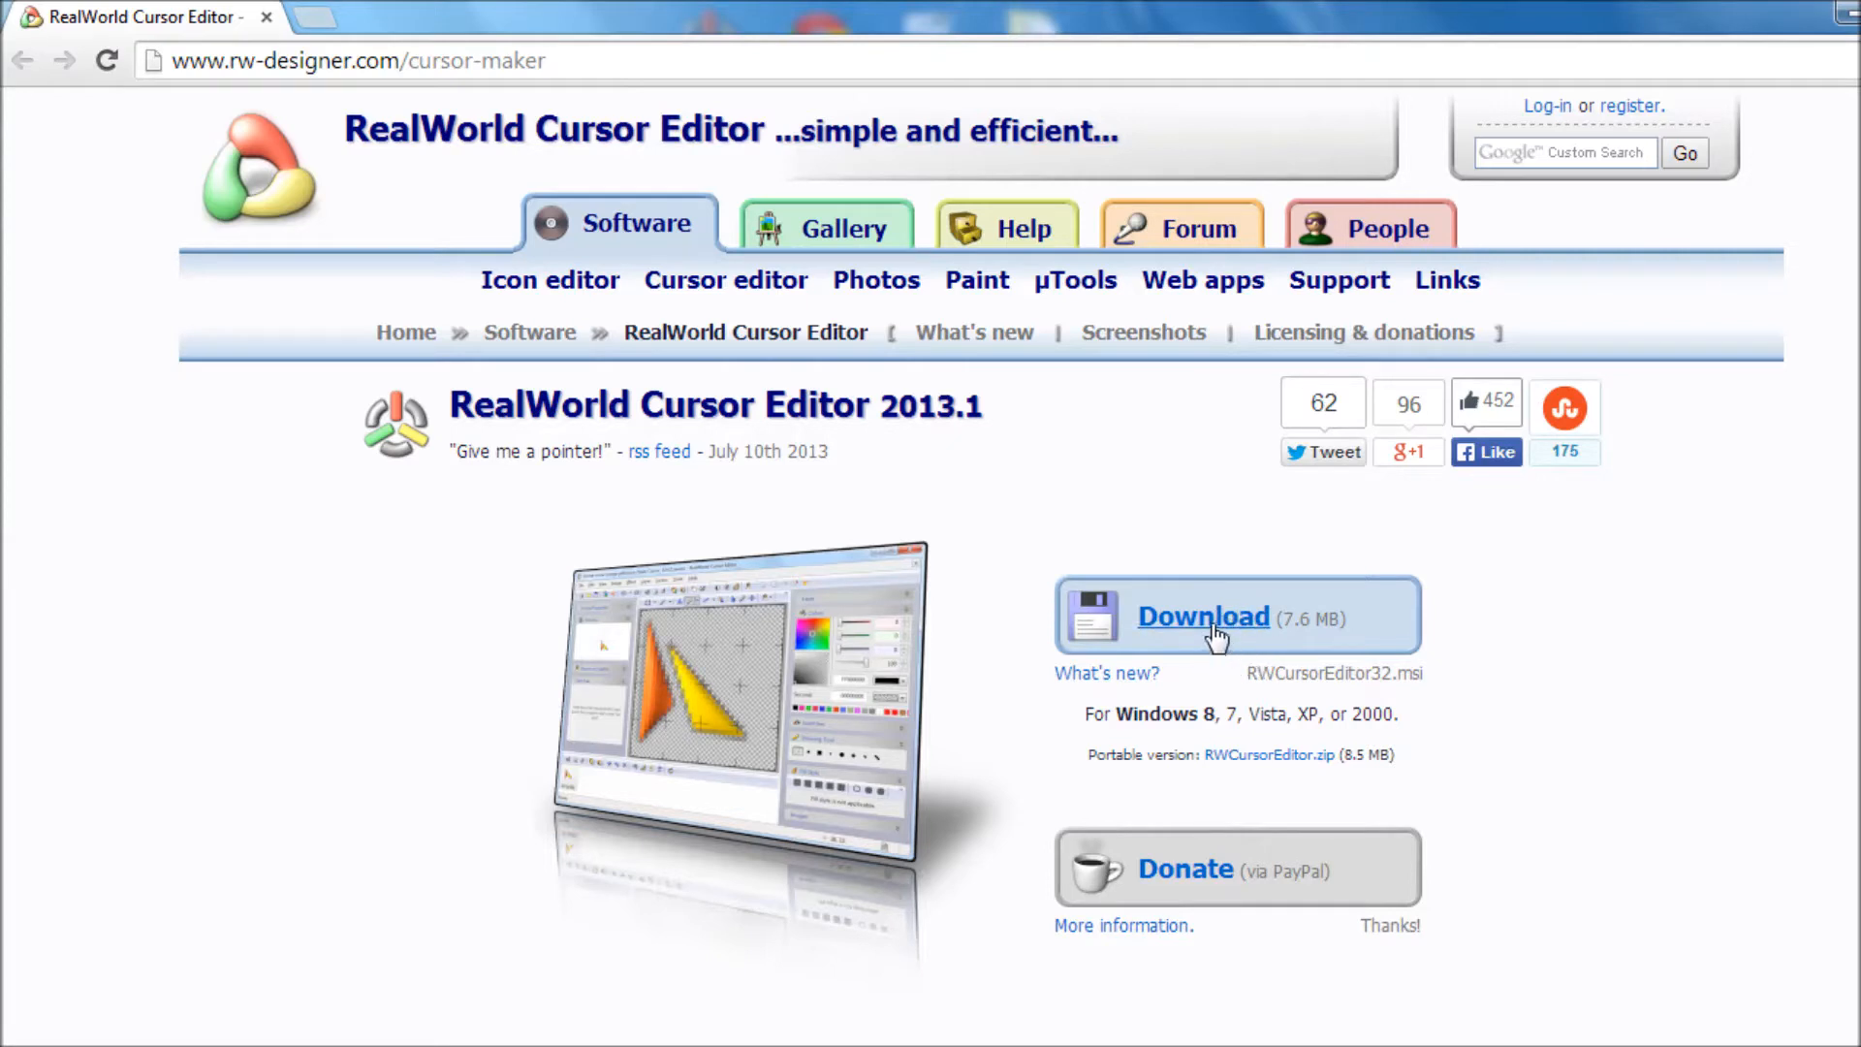
- Download the RealWorld Cursor Editor installer from its website and launch the installed RealWorld Cursor Editor from the desktop
{"action": "left_click", "coordinate": [1213, 629]}
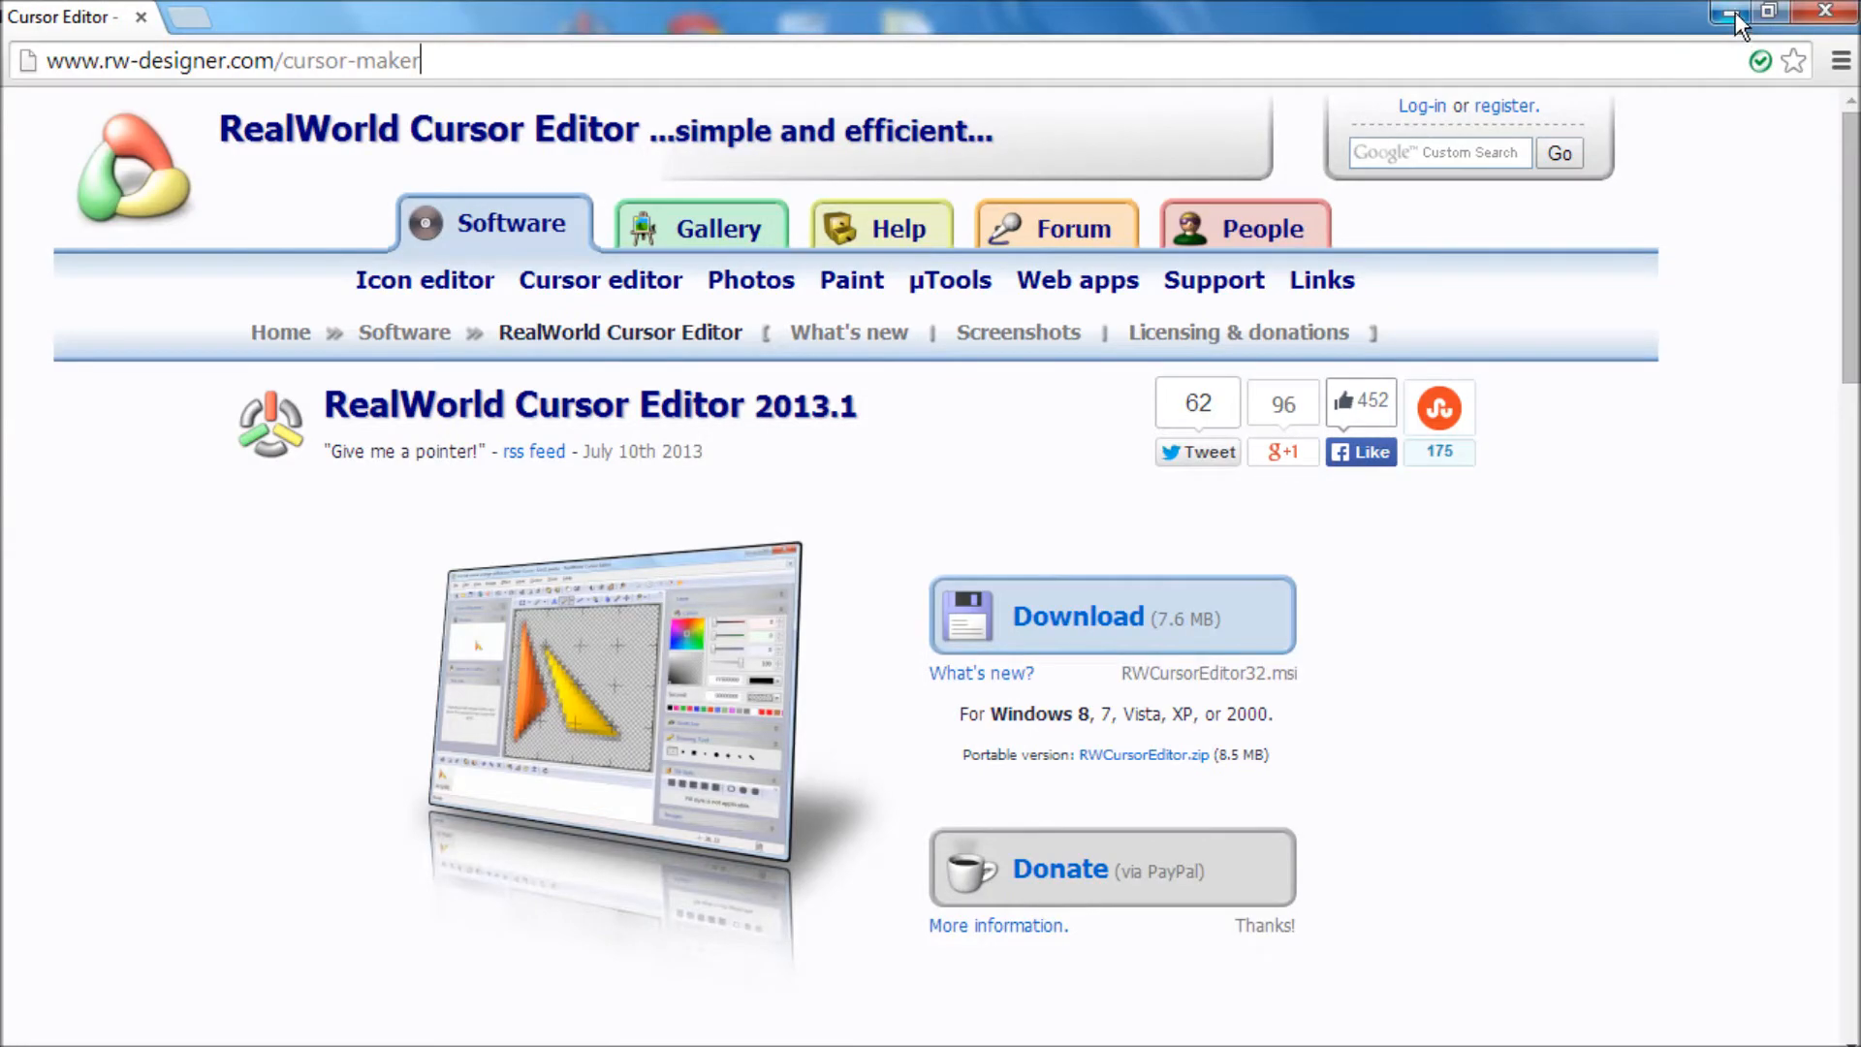
{"action": "left_click", "coordinate": [1728, 17]}
{"action": "left_click_drag", "start_coordinate": [601, 58], "coordinate": [872, 499]}
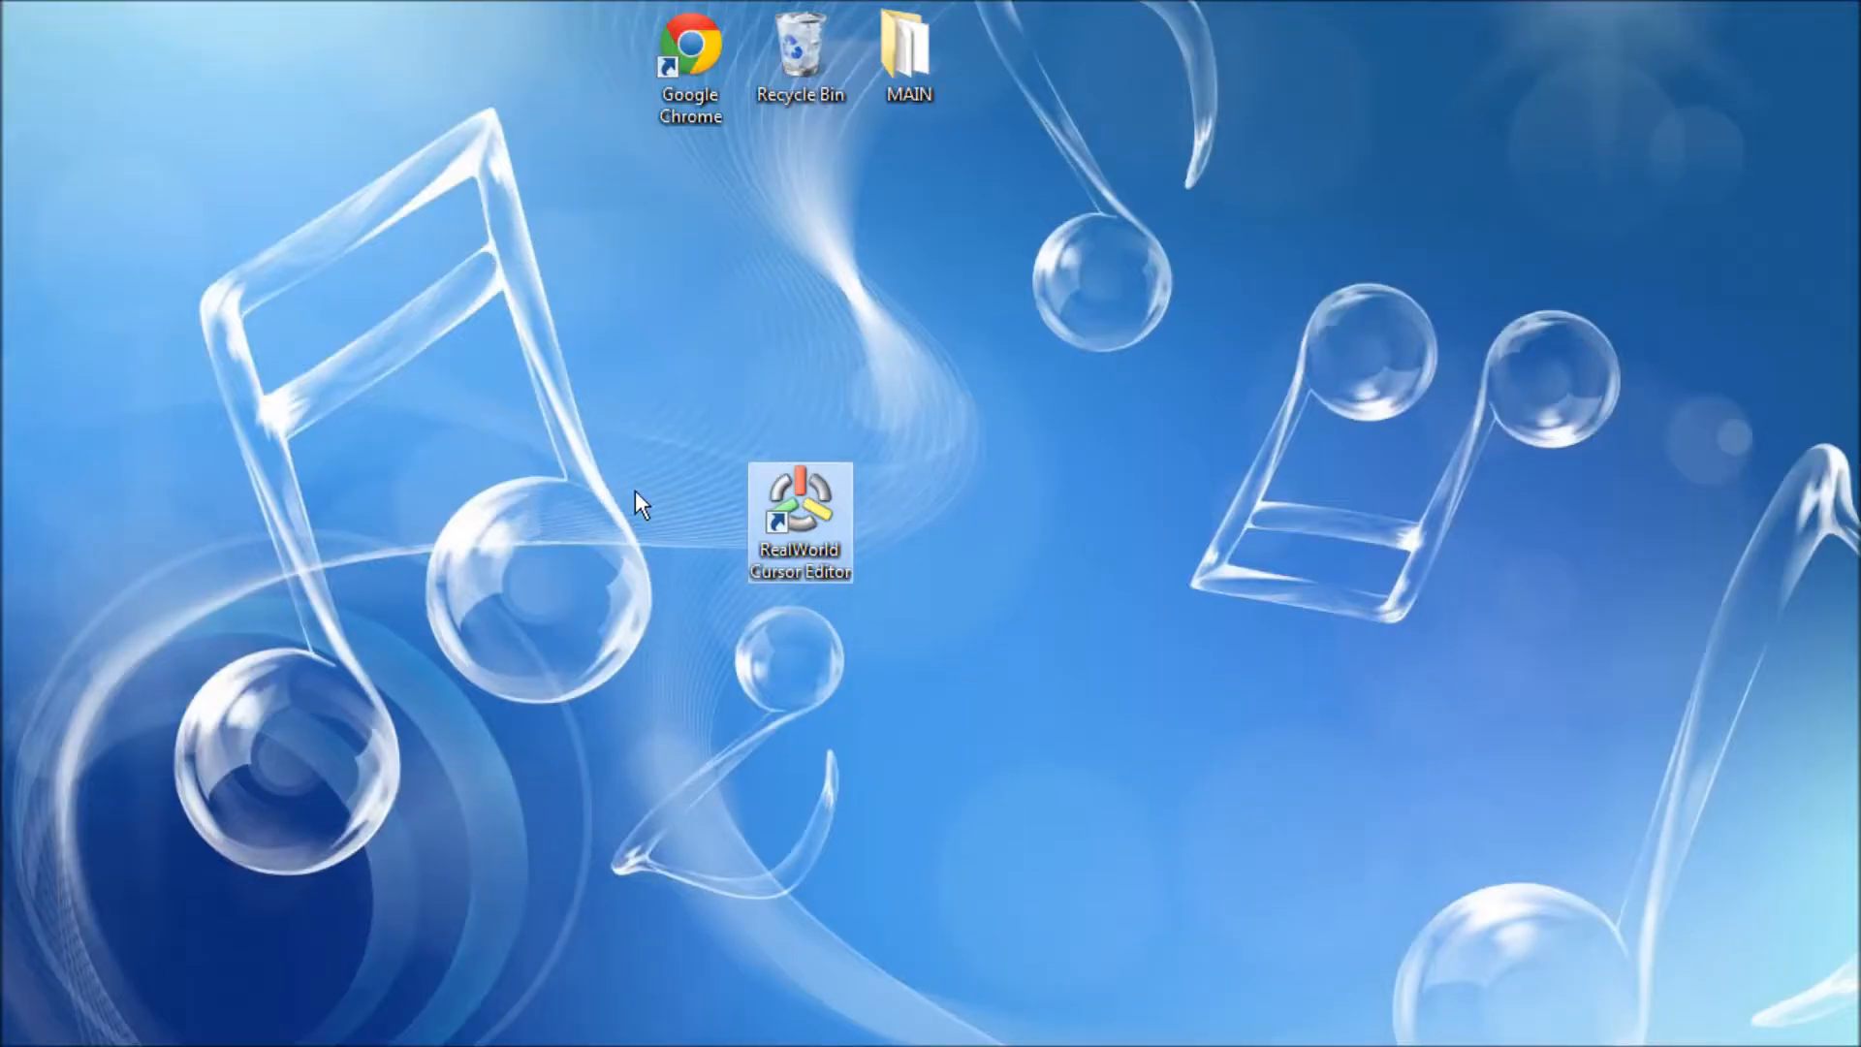
{"action": "double_click", "coordinate": [808, 521]}
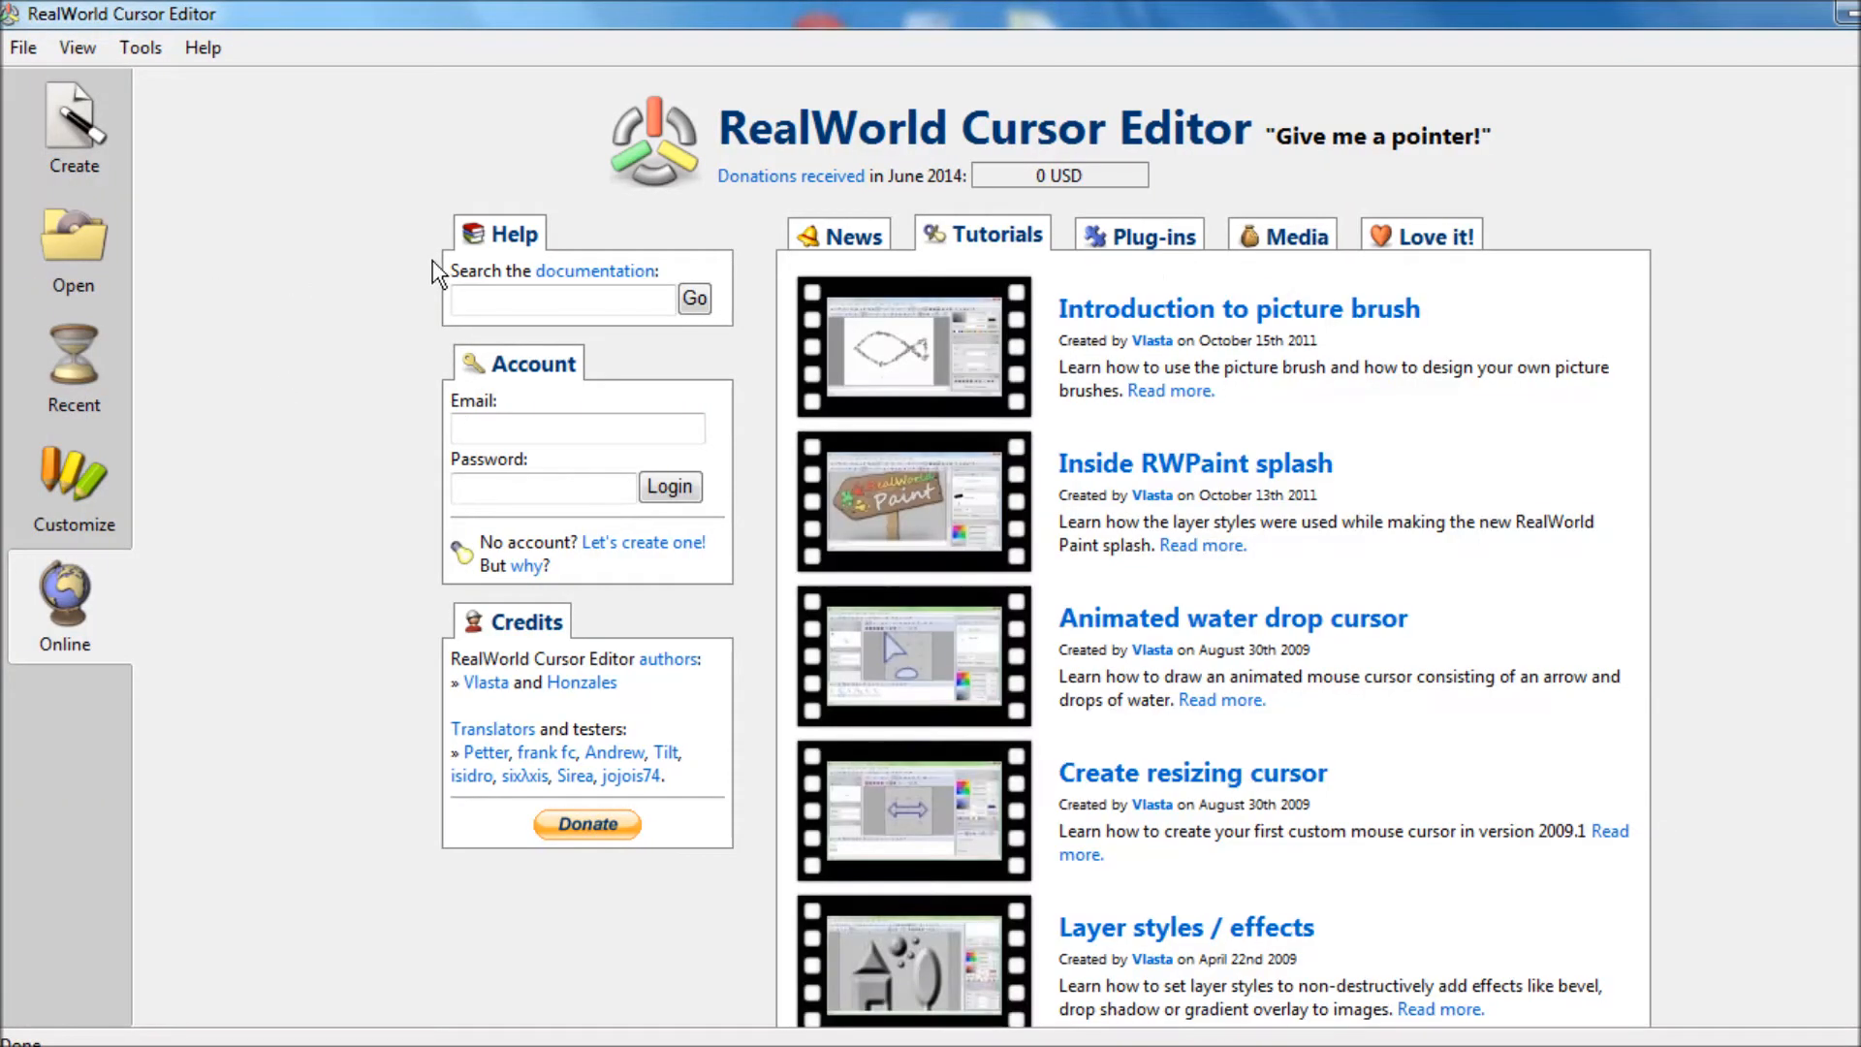
- Create a new mouse cursor with a canvas size of 32 and a color depth of 32 bits - smooth edges
{"action": "left_click", "coordinate": [92, 137]}
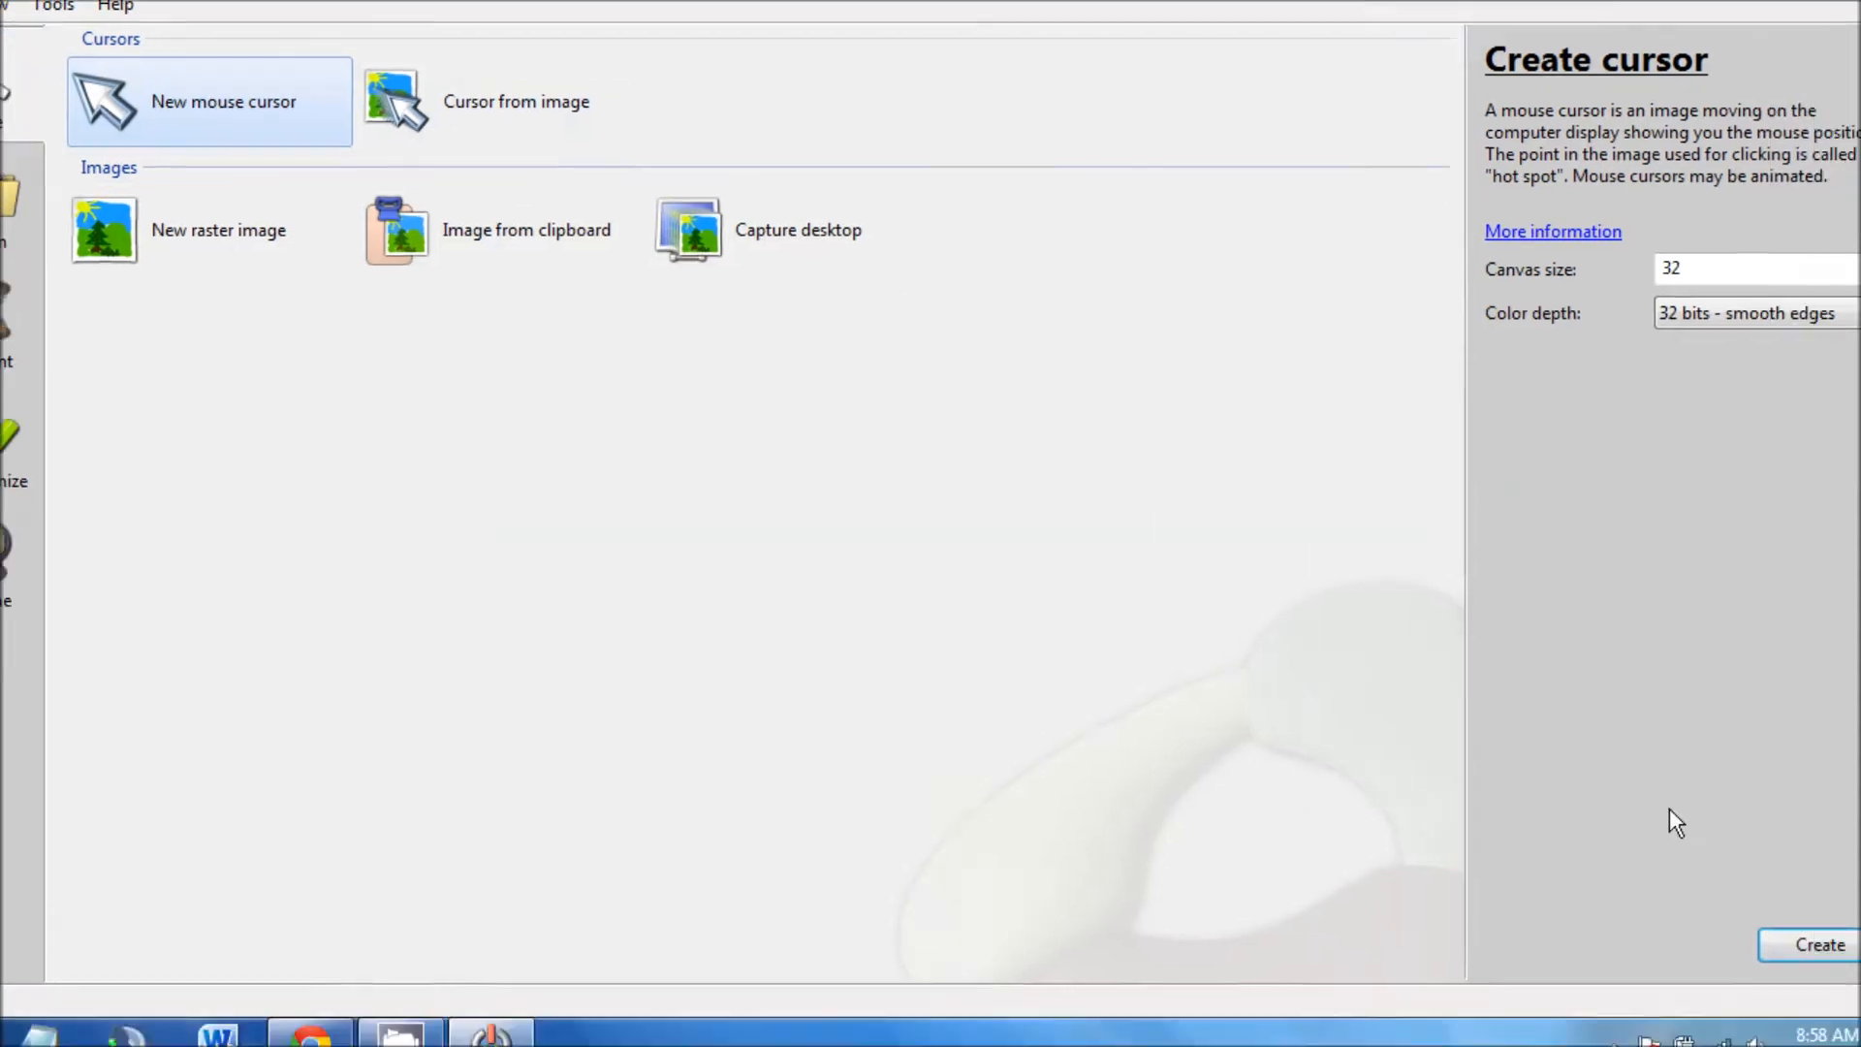
{"action": "left_click", "coordinate": [1780, 921]}
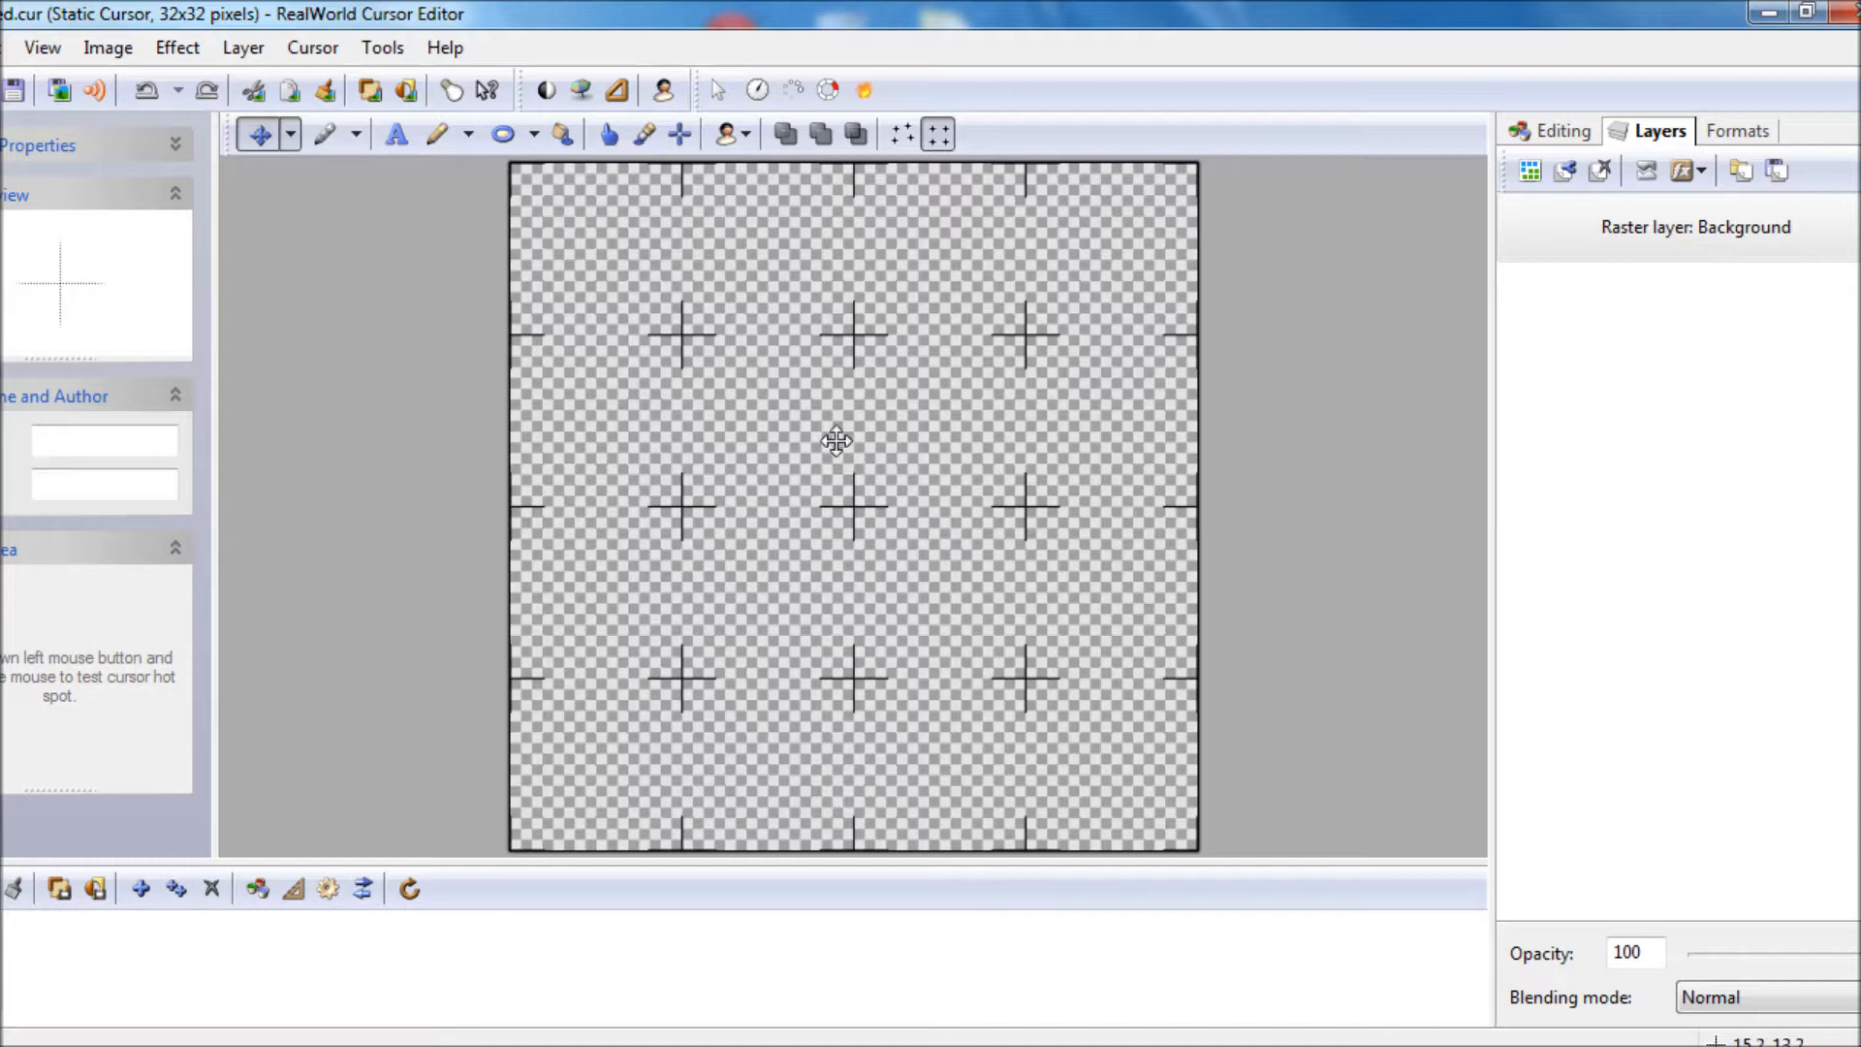
- Draw a filled ellipse about 30 x 27 pixels across most of the canvas with the Ellipse tool
{"action": "left_click", "coordinate": [534, 136]}
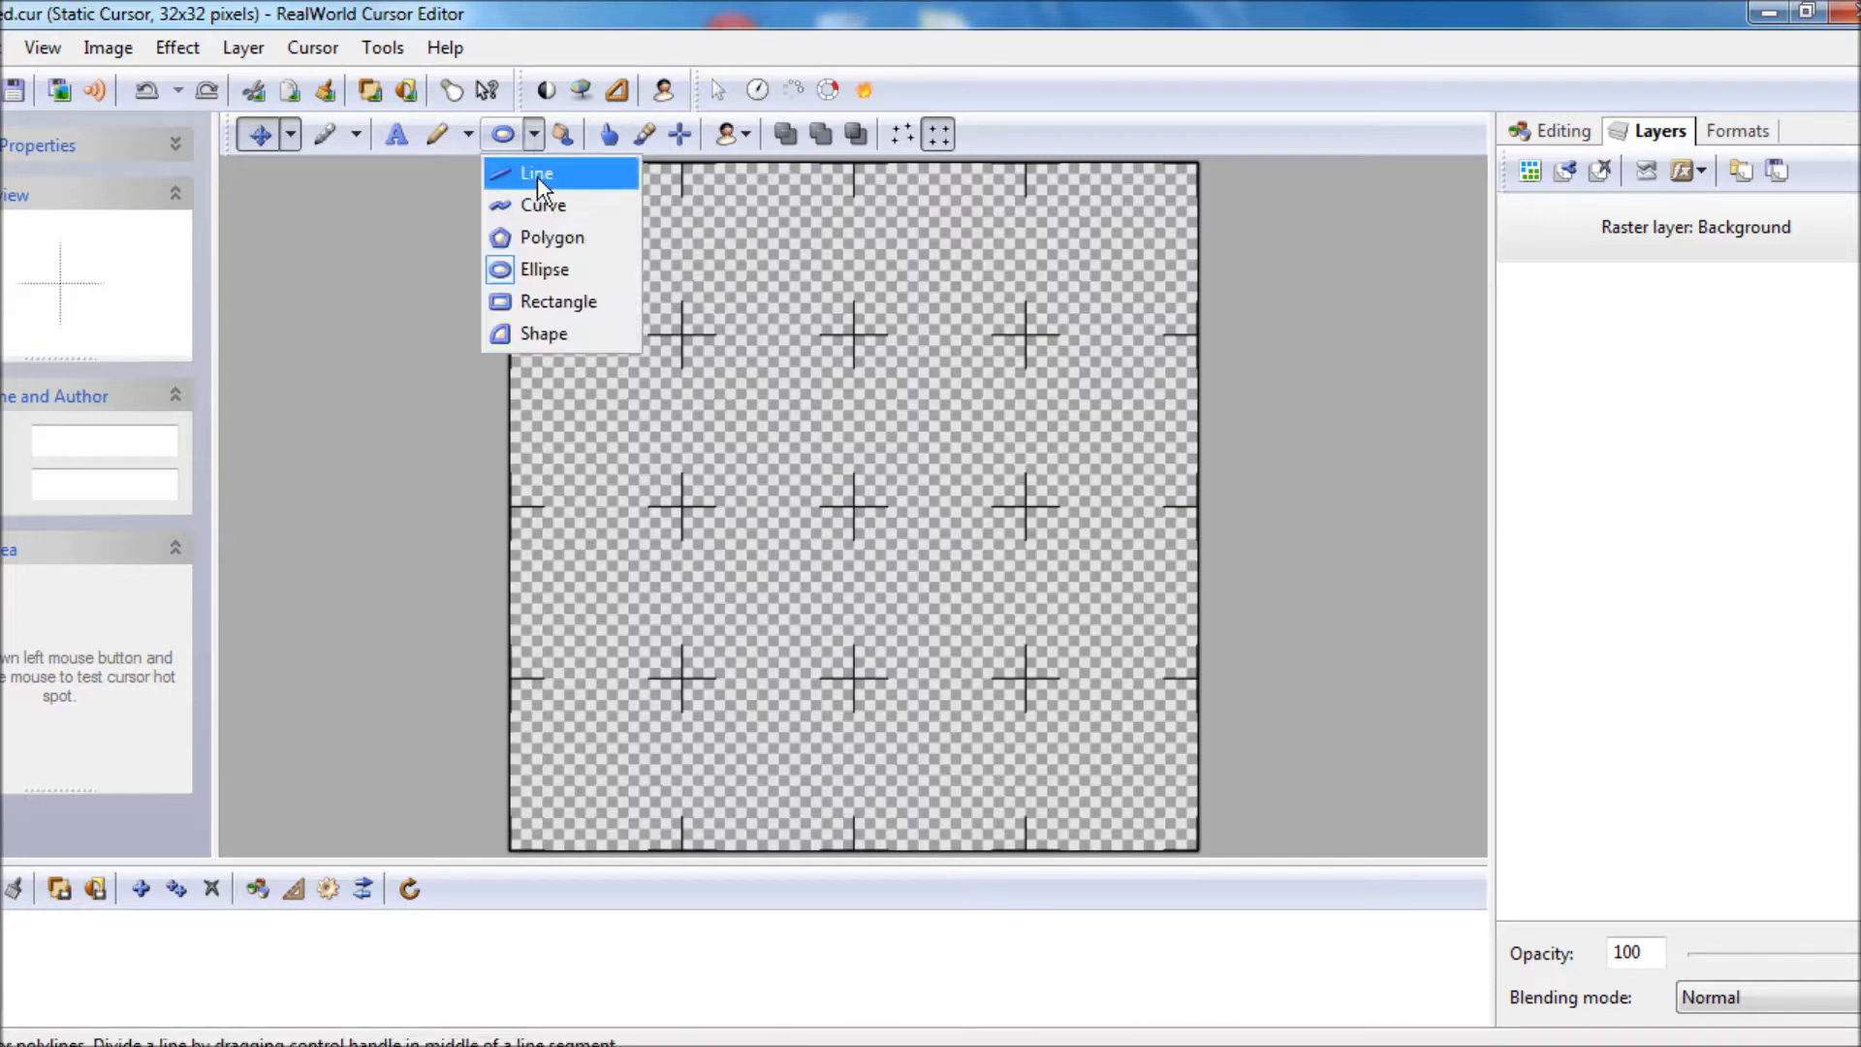
{"action": "left_click", "coordinate": [537, 174]}
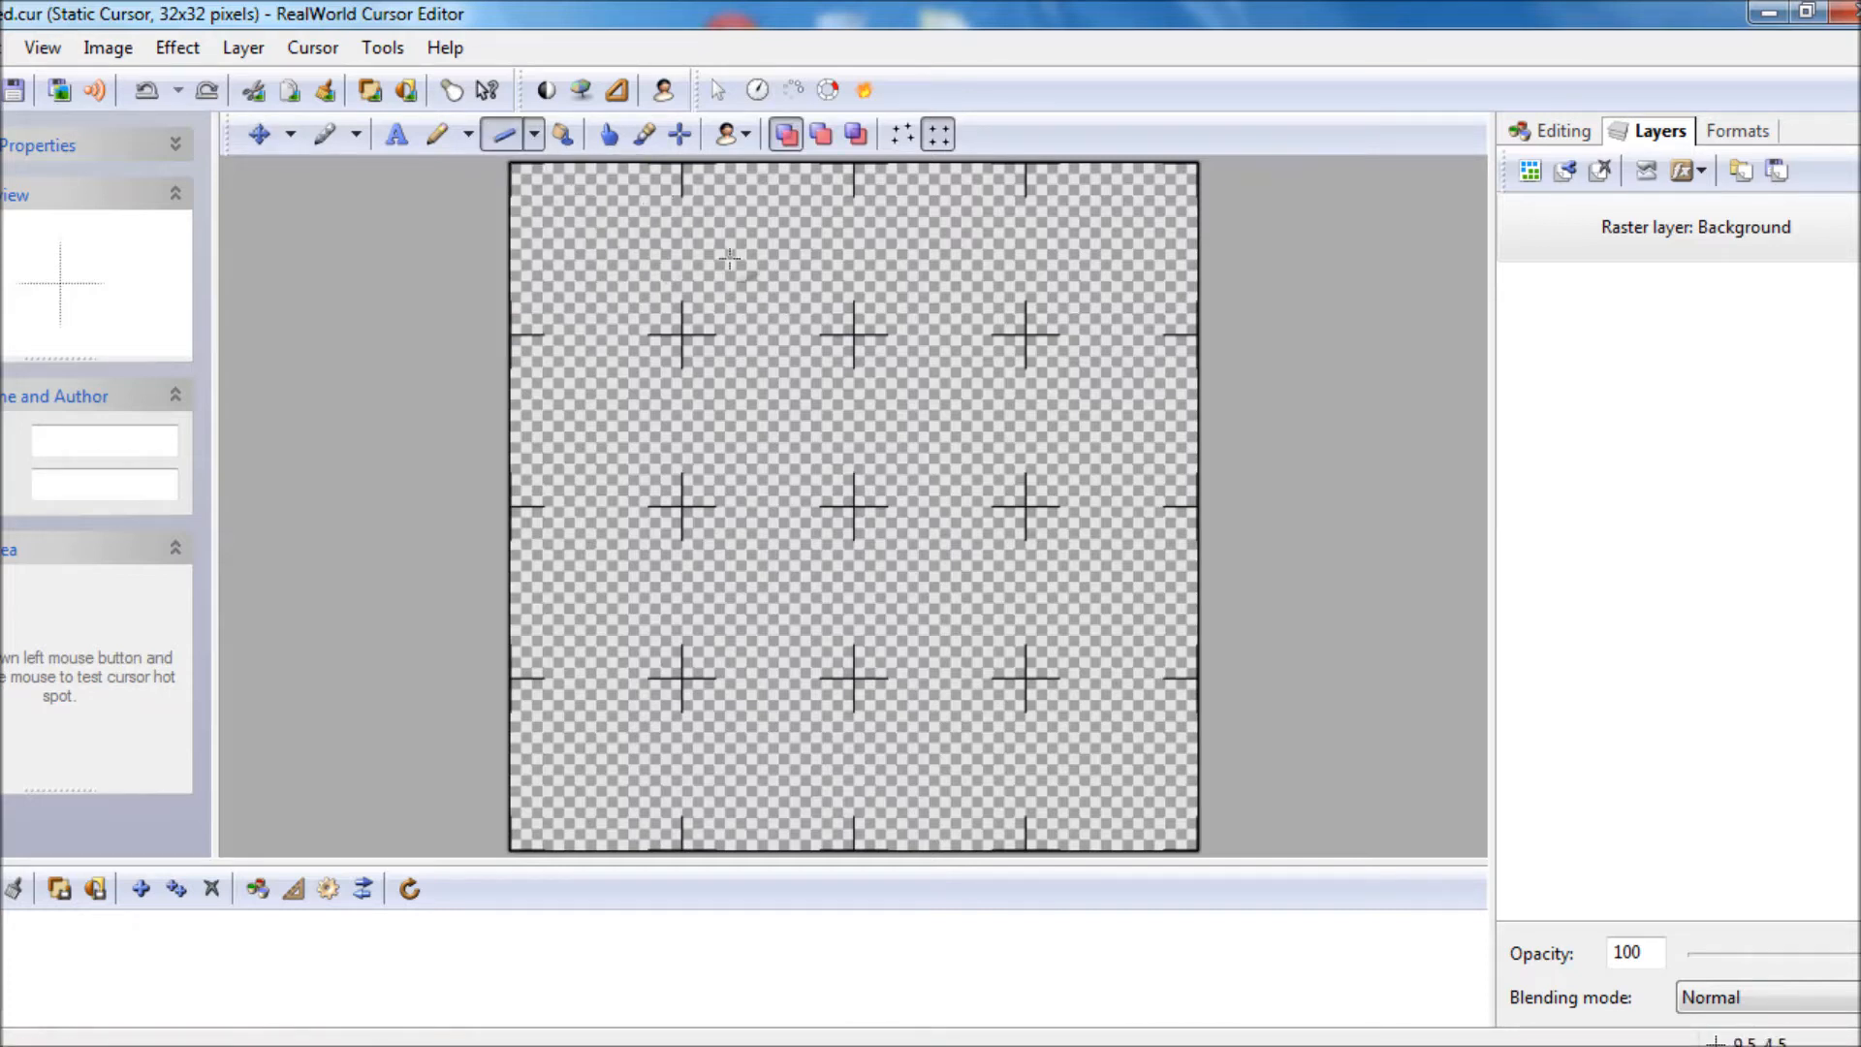
{"action": "left_click", "coordinate": [536, 134]}
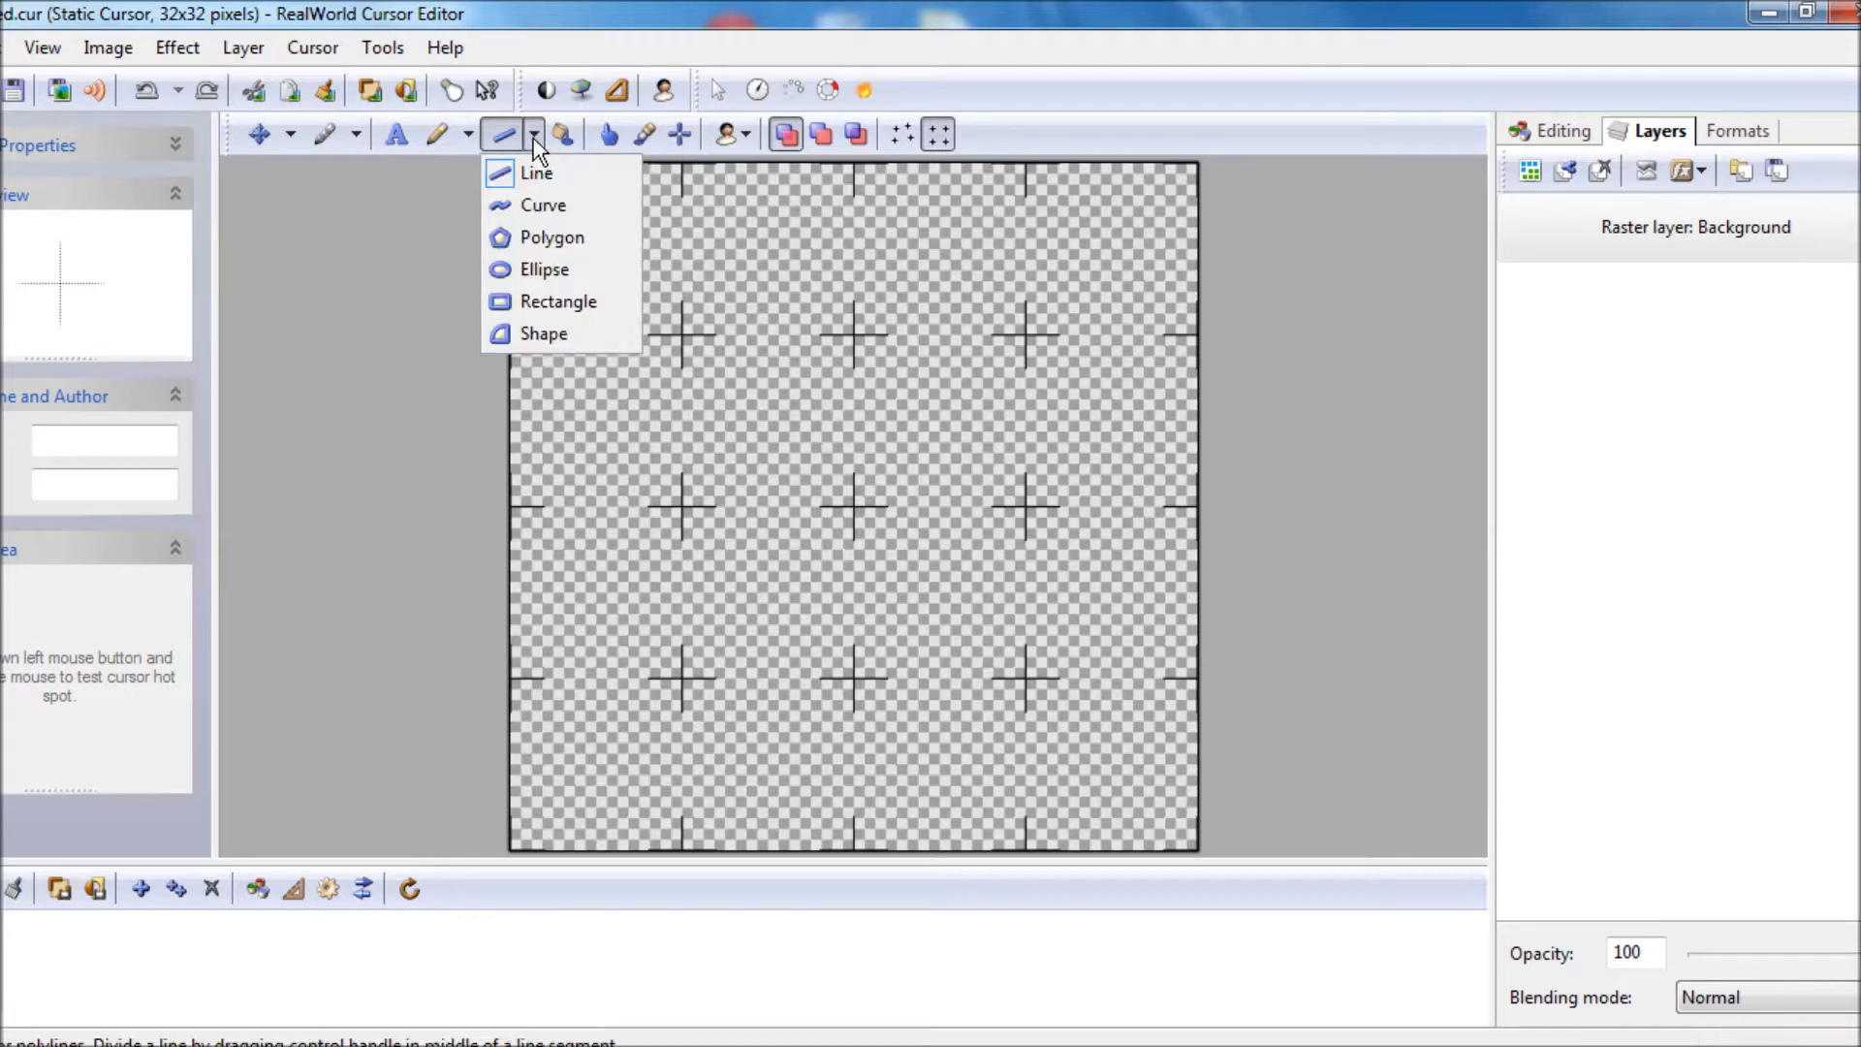
{"action": "left_click", "coordinate": [549, 271]}
{"action": "left_click_drag", "start_coordinate": [555, 246], "coordinate": [1193, 764]}
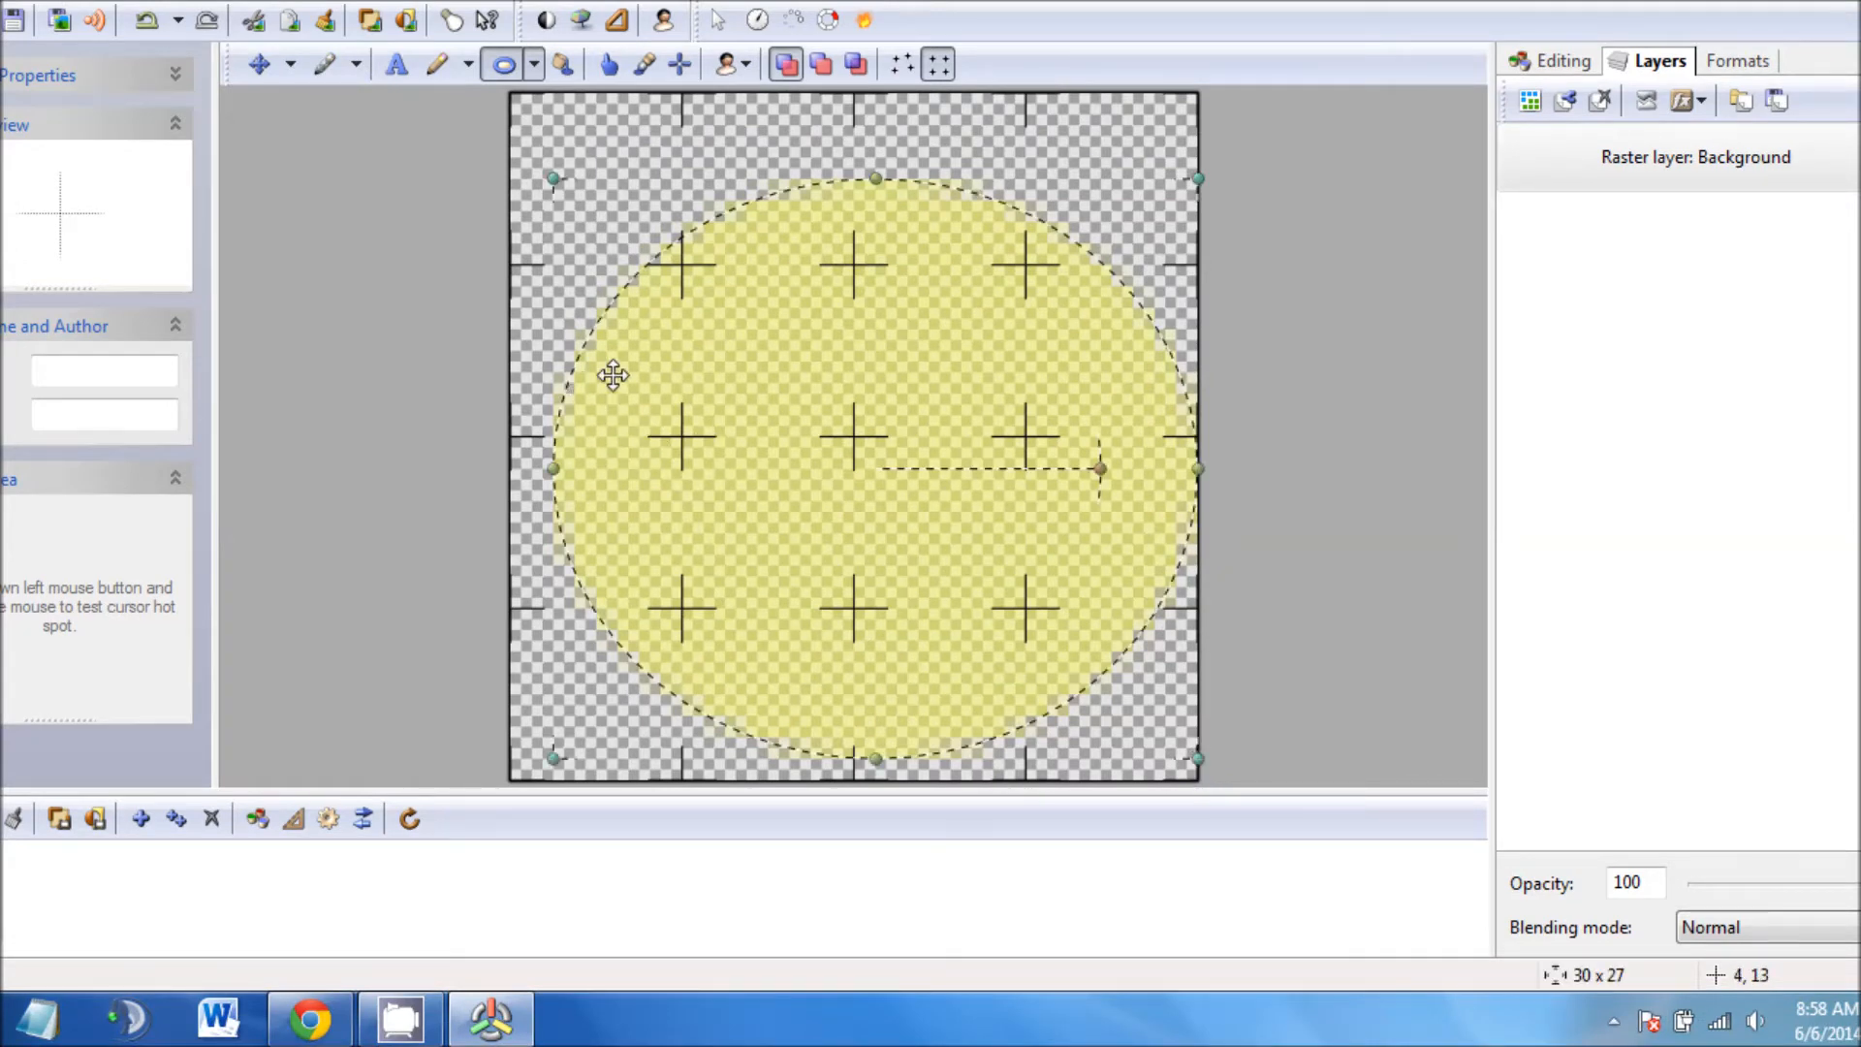
- Stretch the ellipse to the canvas edges so it forms a 32 x 32 pixel circle
{"action": "left_click_drag", "start_coordinate": [558, 481], "coordinate": [520, 487]}
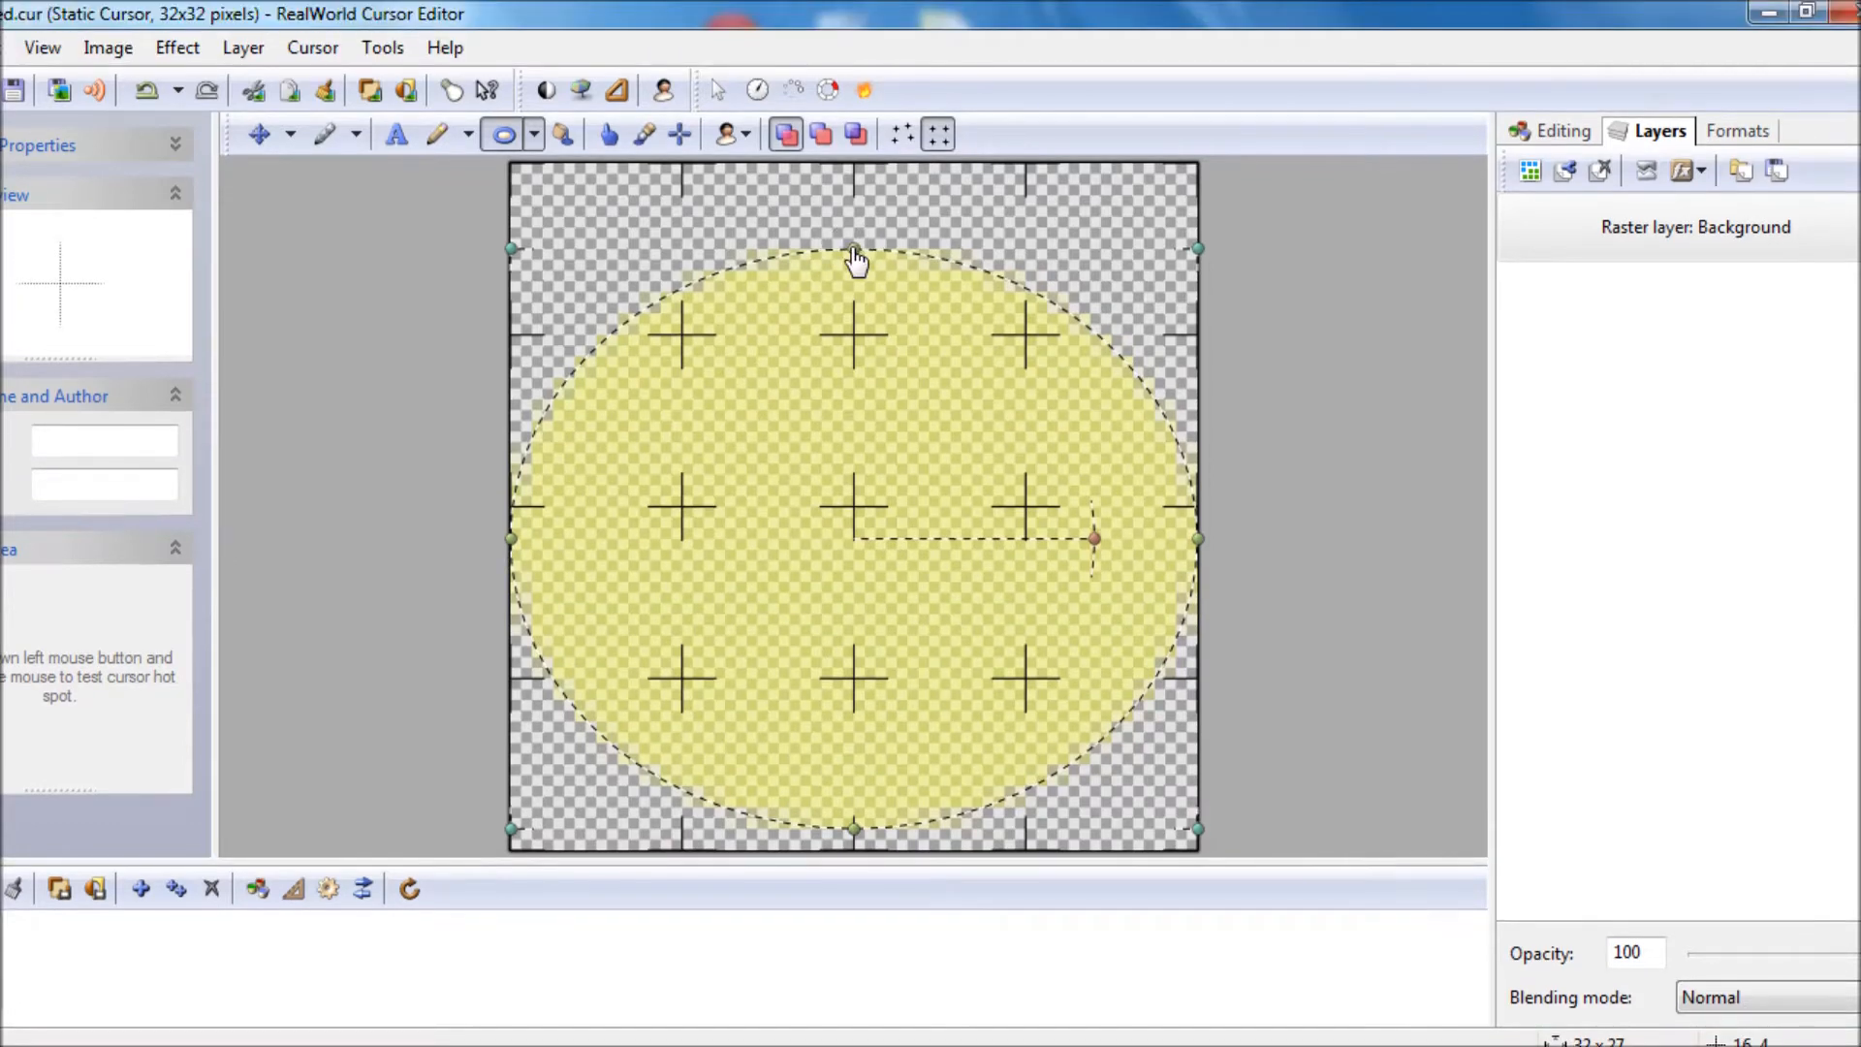
{"action": "left_click_drag", "start_coordinate": [854, 179], "coordinate": [862, 137]}
{"action": "left_click_drag", "start_coordinate": [864, 215], "coordinate": [864, 183]}
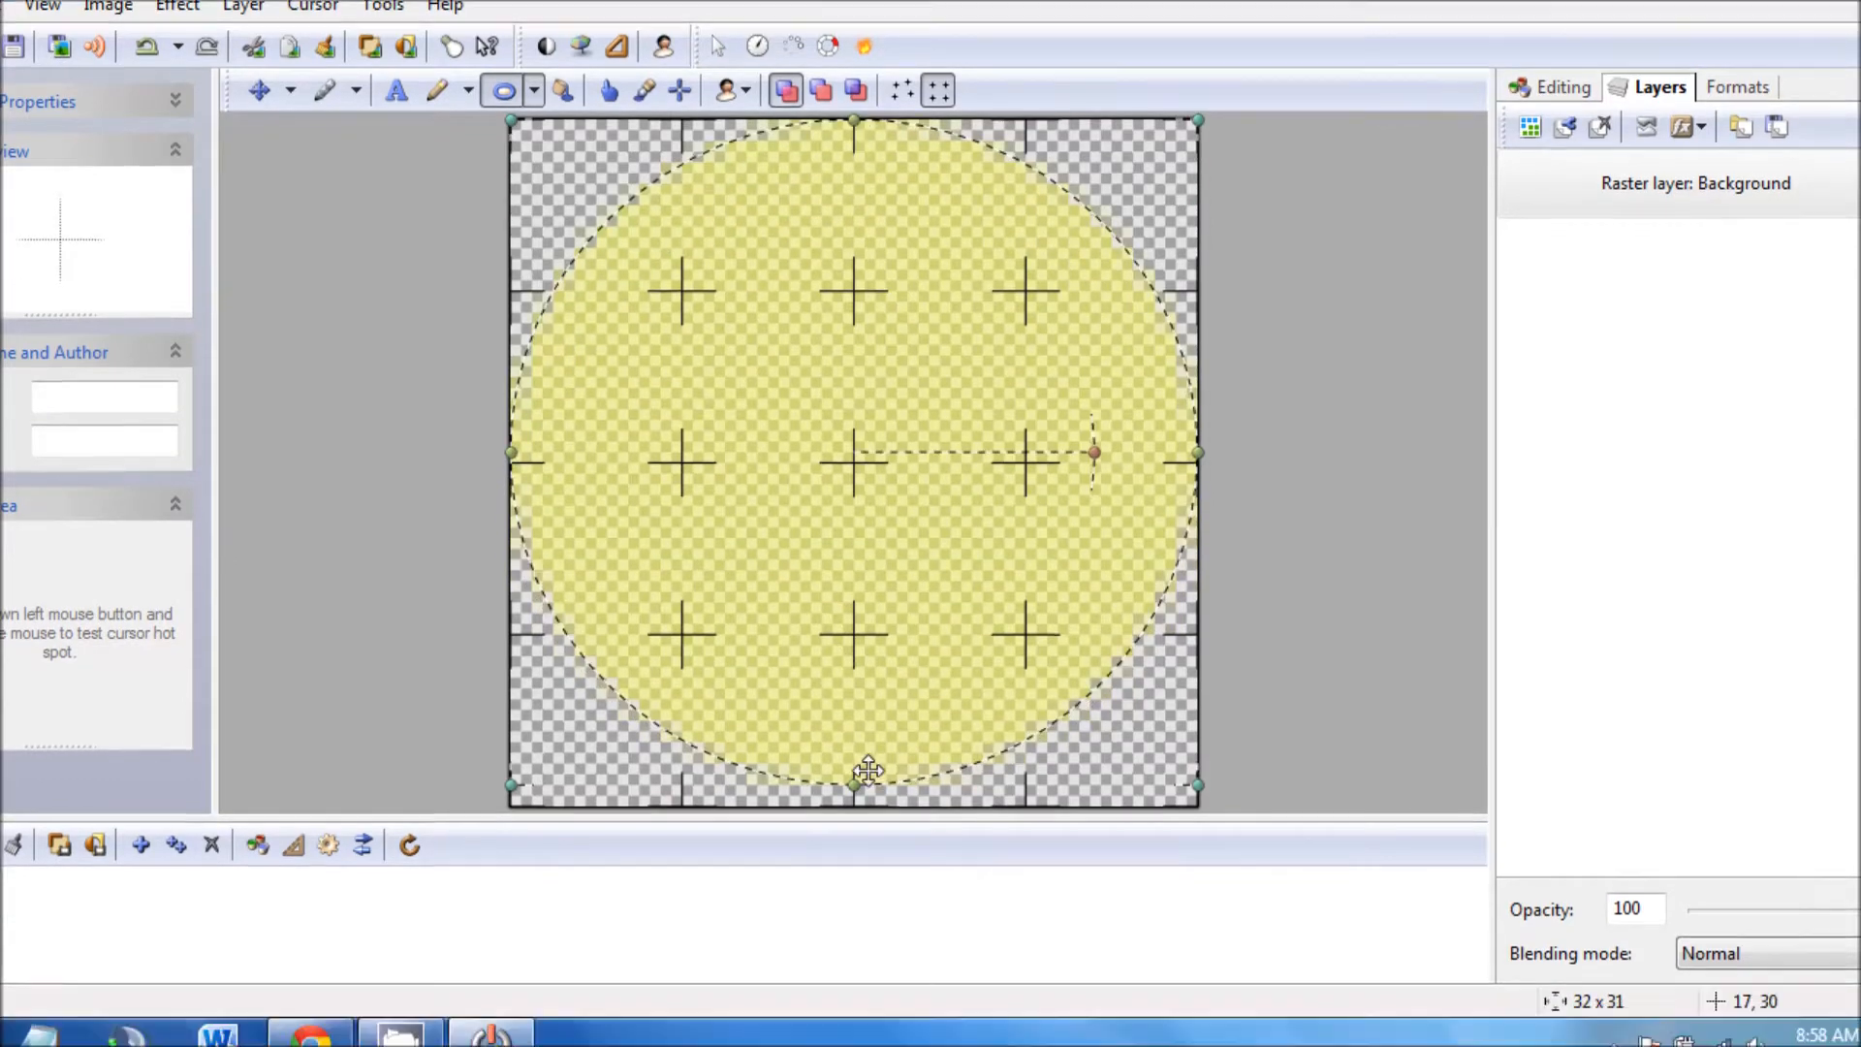
{"action": "left_click_drag", "start_coordinate": [857, 783], "coordinate": [859, 800]}
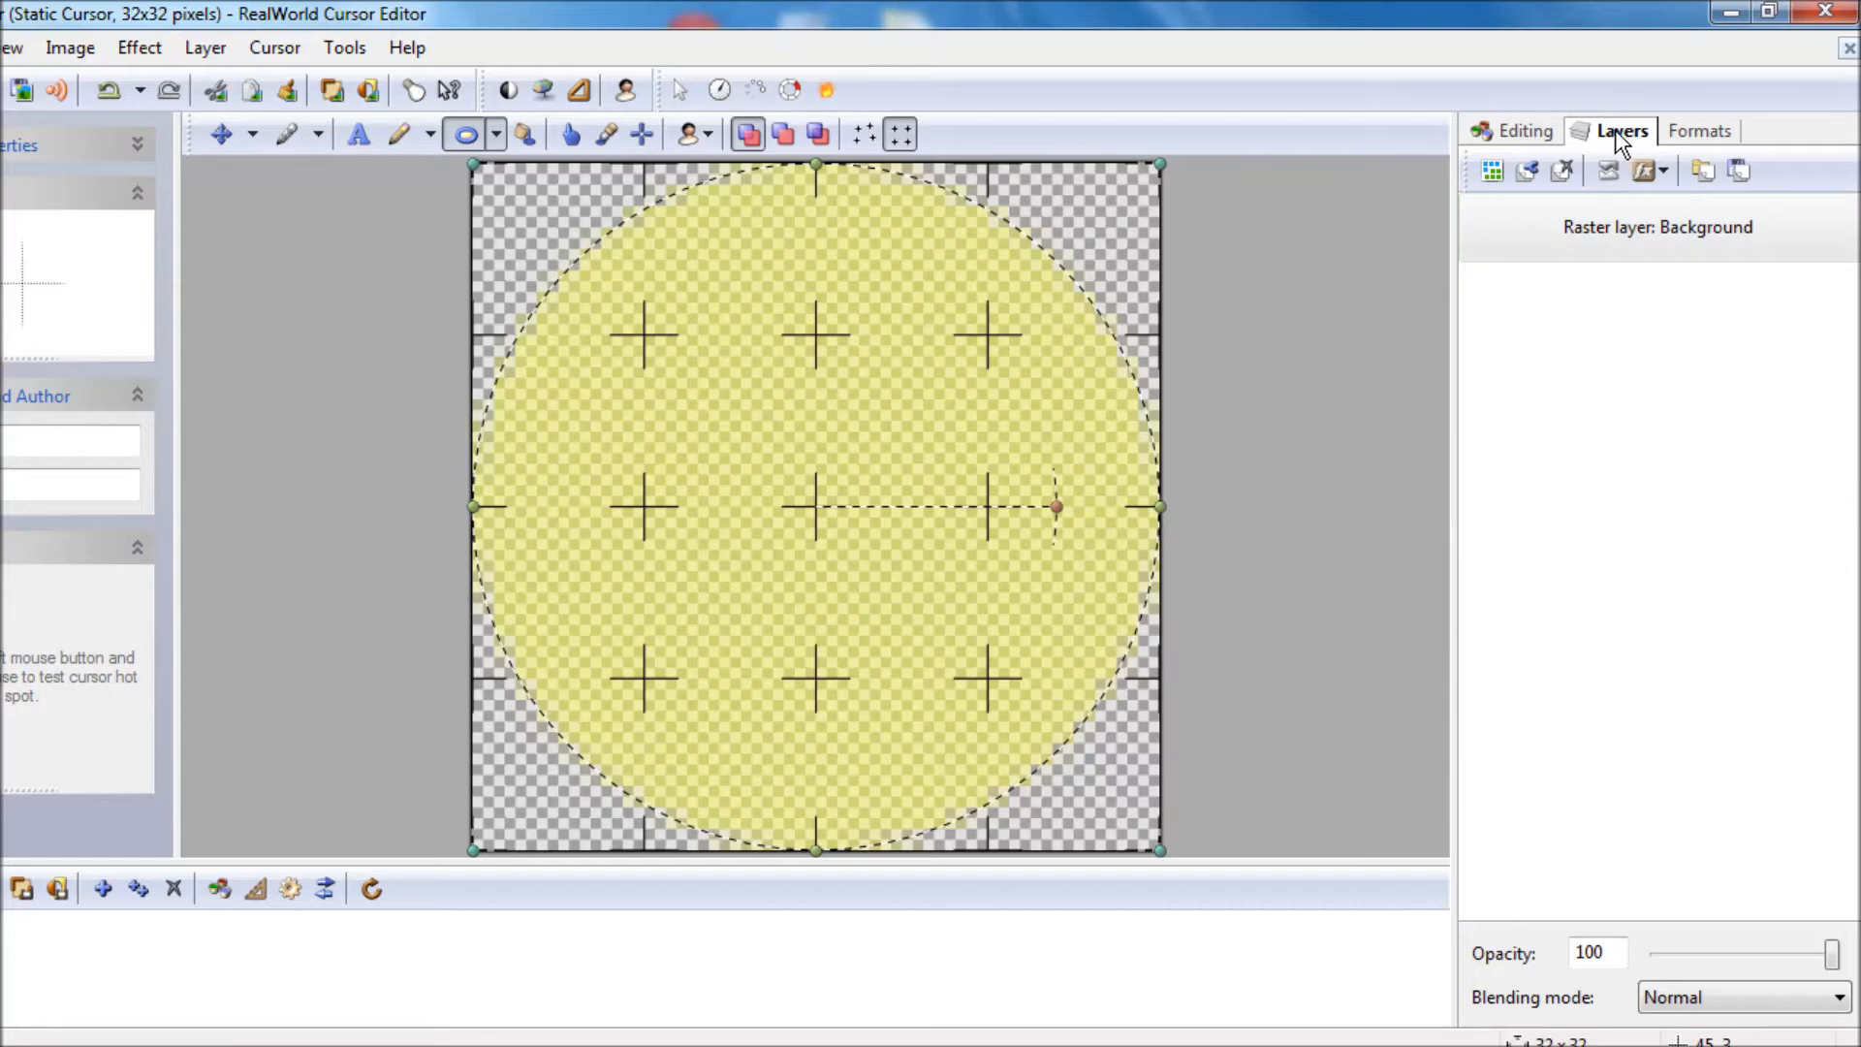
- Change the circle's fill to greenish yellow 80E7FF00 with an opacity of 50
{"action": "left_click", "coordinate": [1521, 138]}
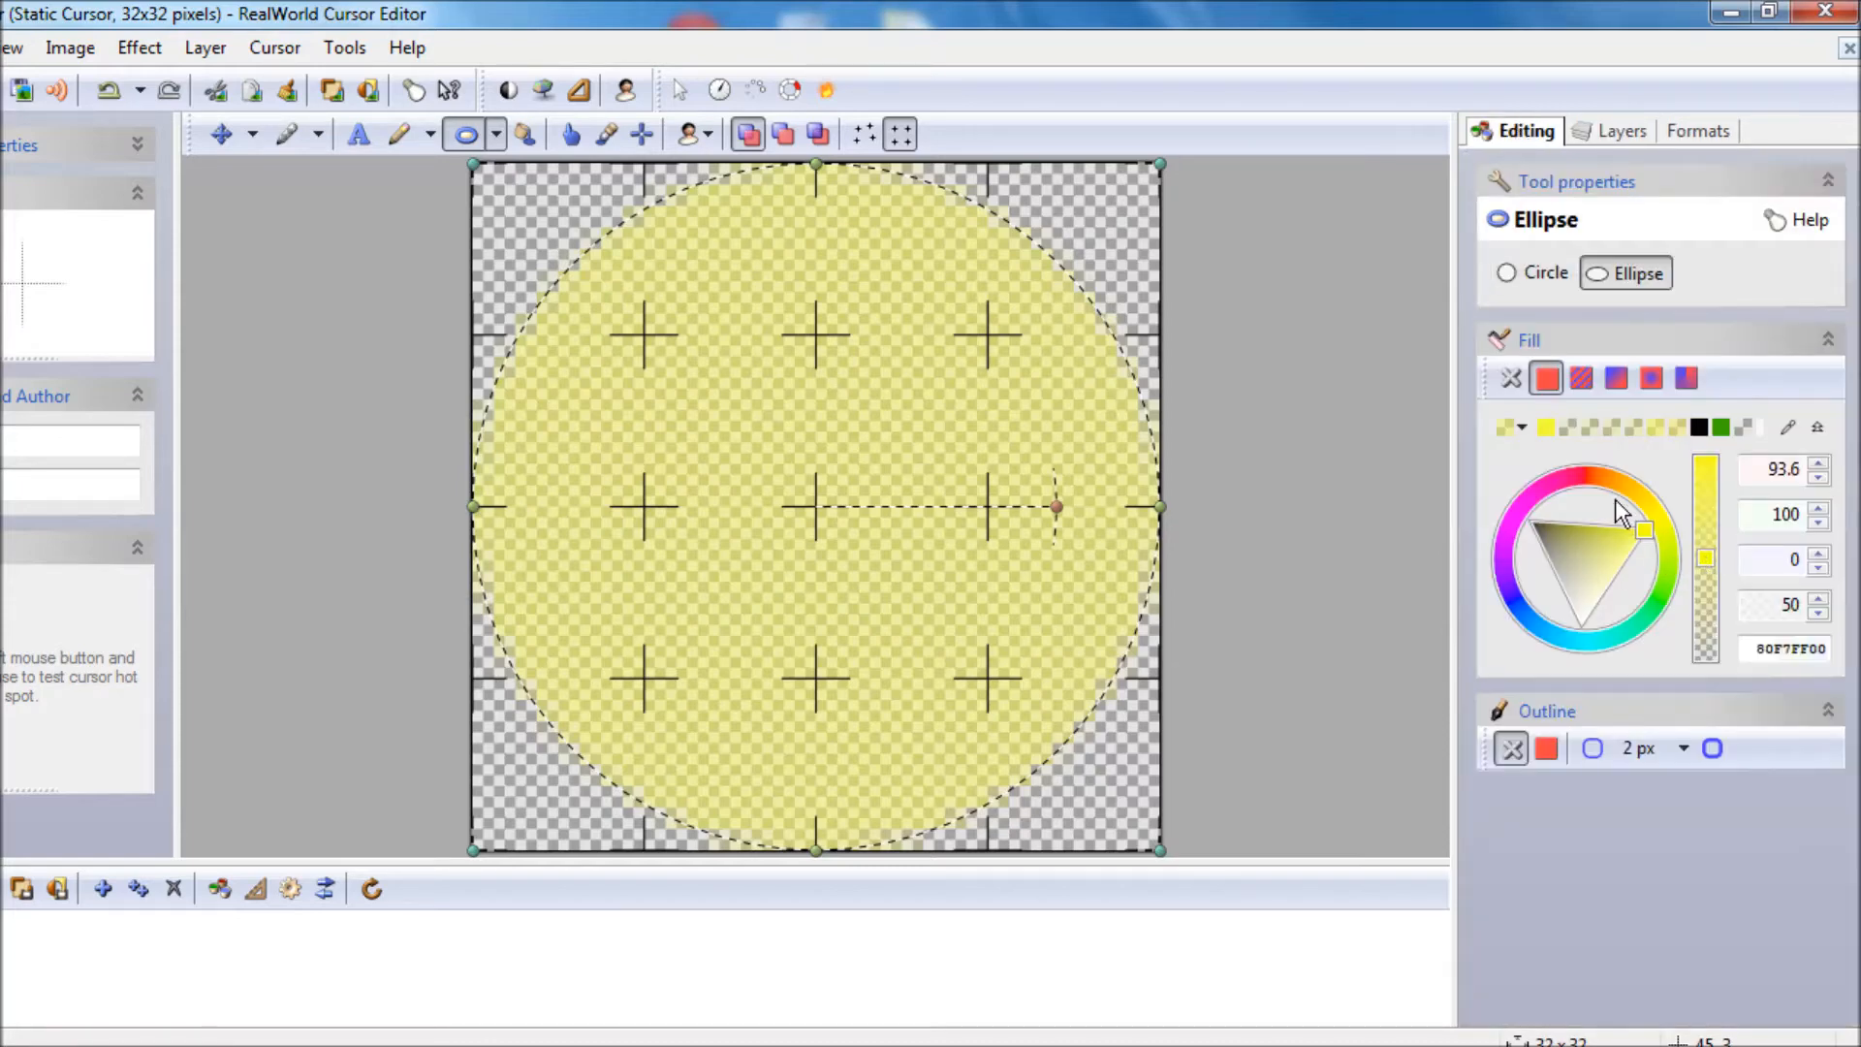
{"action": "left_click", "coordinate": [1529, 521]}
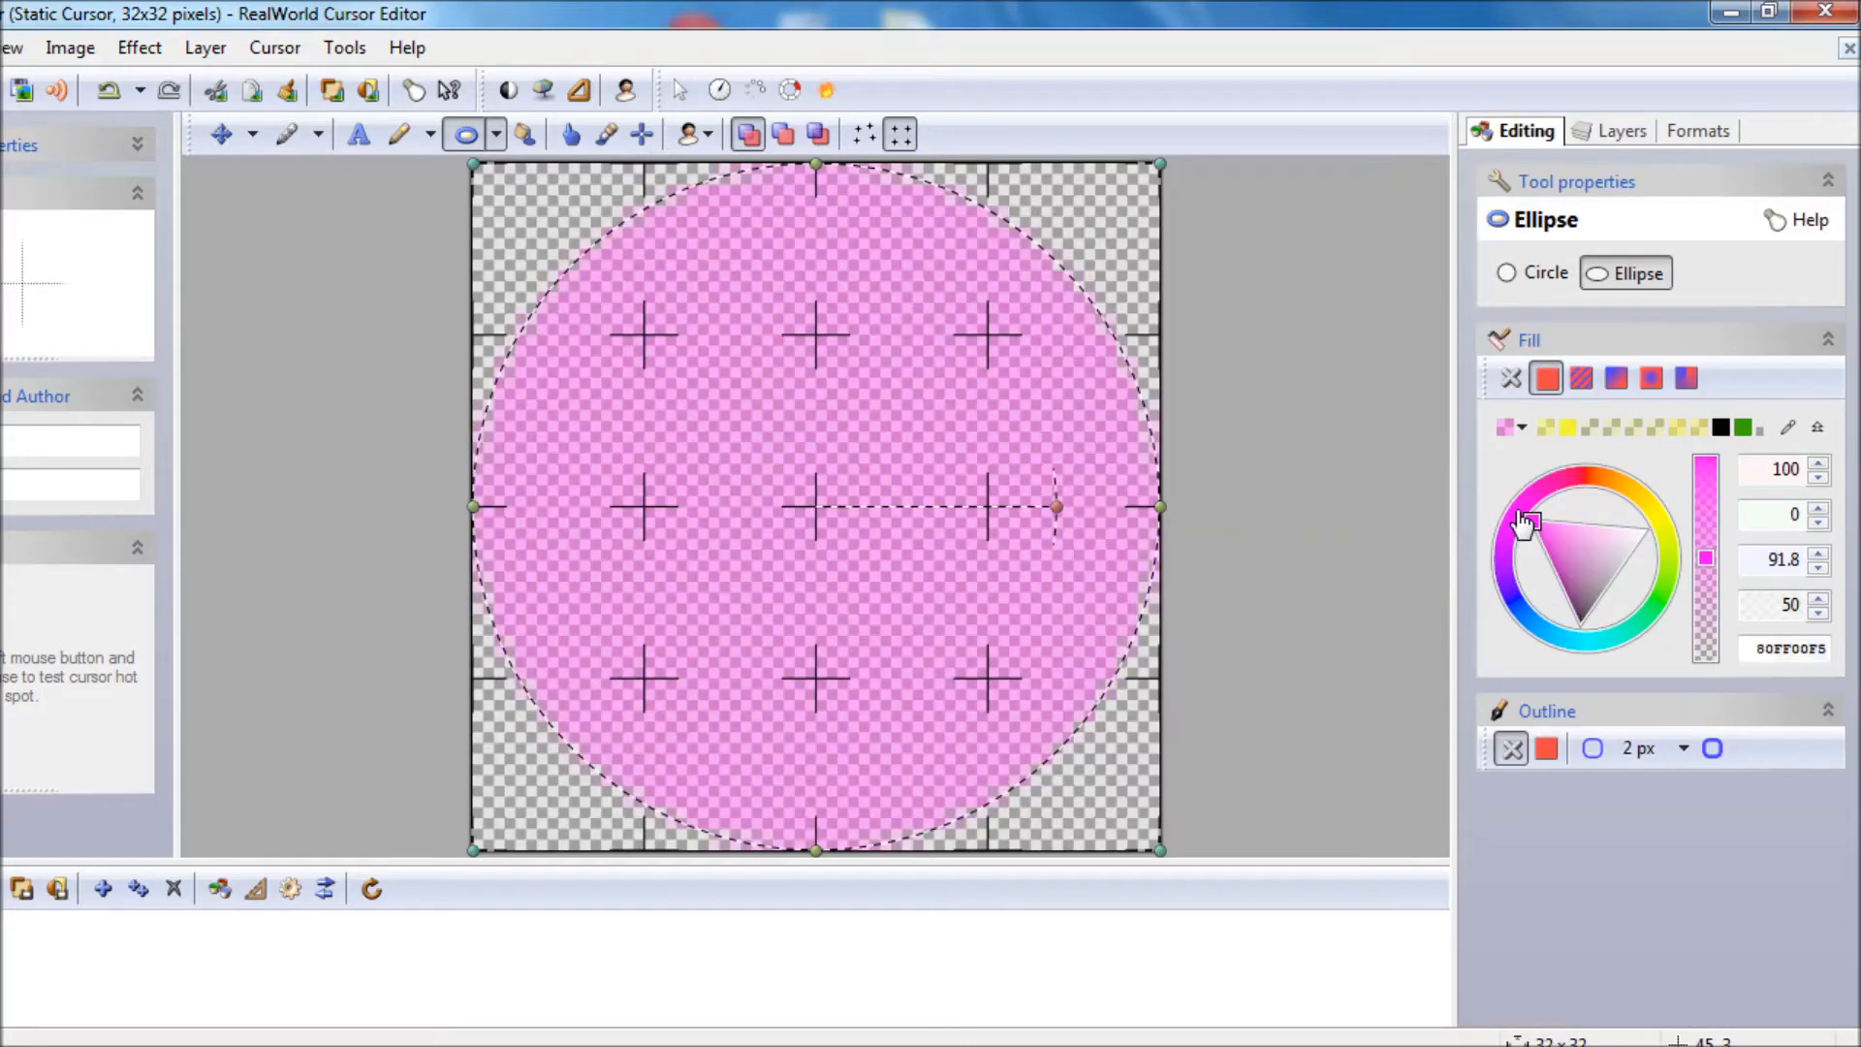
{"action": "left_click", "coordinate": [1583, 649]}
{"action": "left_click", "coordinate": [1672, 548]}
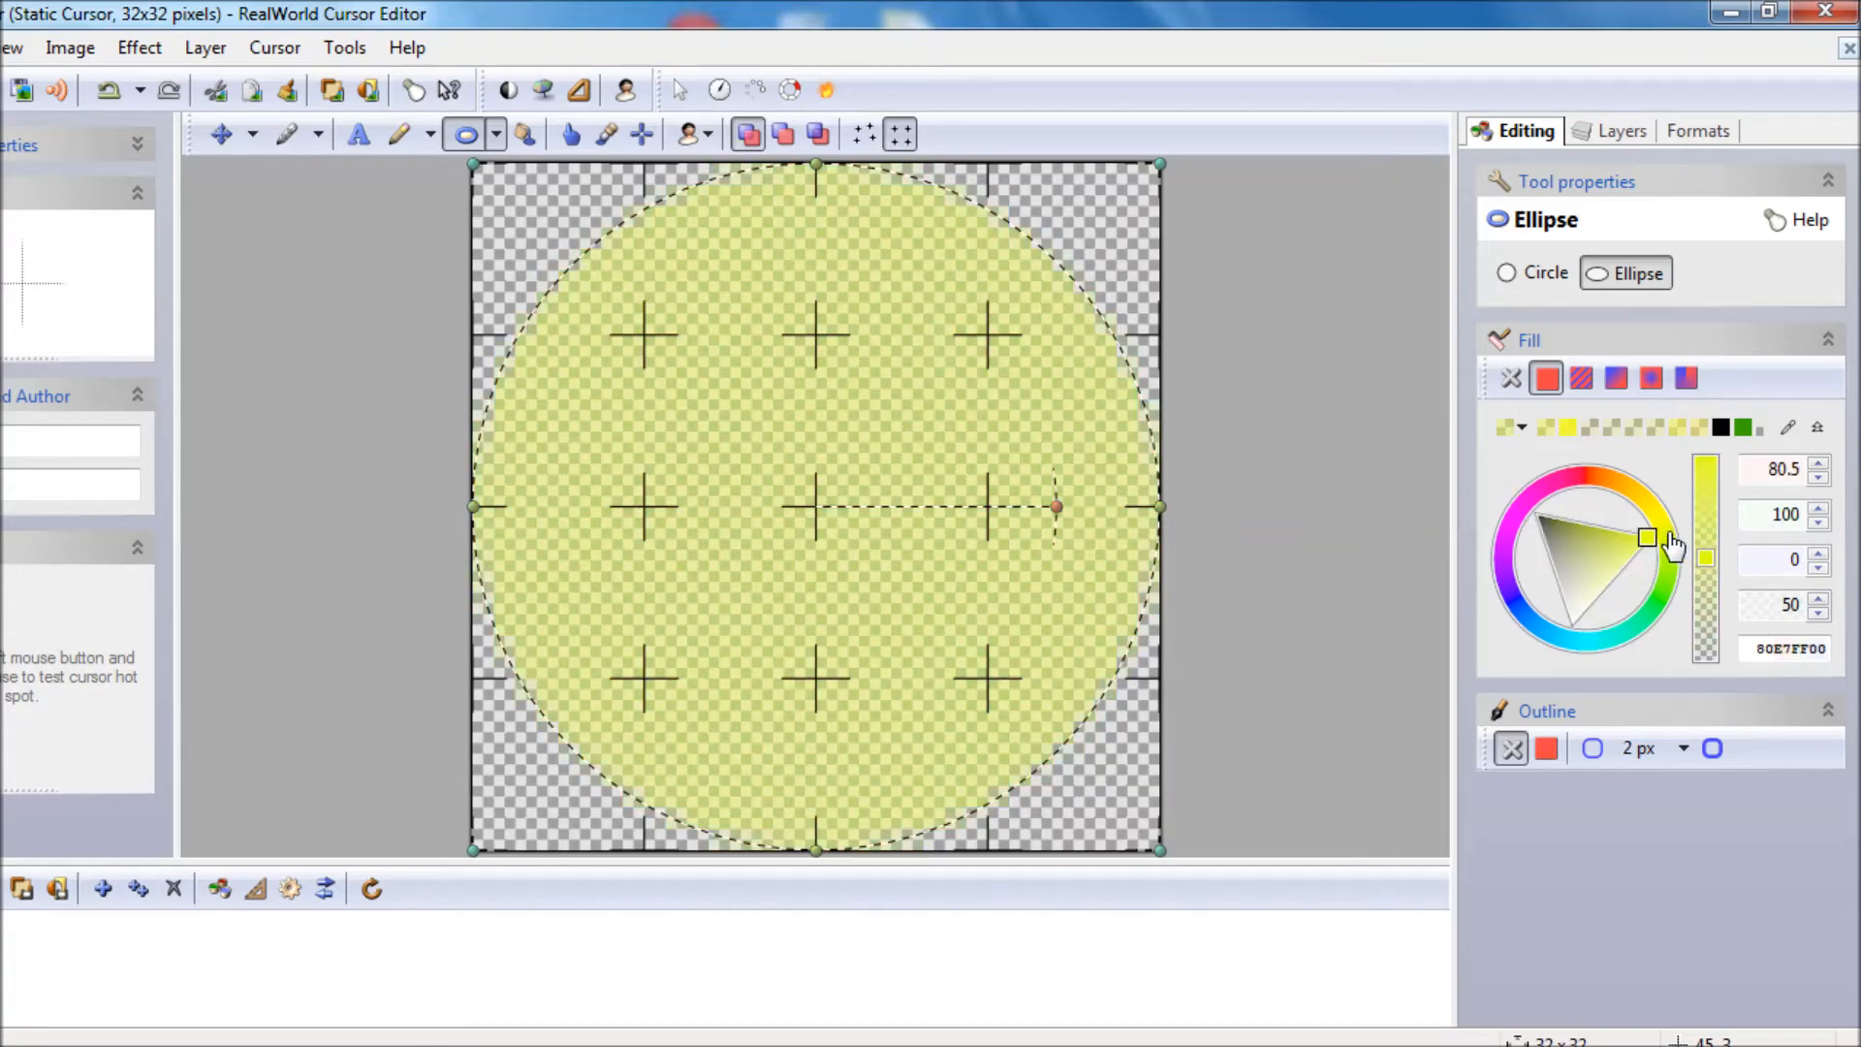
{"action": "mouse_move", "coordinate": [1706, 560]}
{"action": "left_mouse_down"}
{"action": "mouse_move", "coordinate": [1706, 485]}
{"action": "mouse_move", "coordinate": [1724, 673]}
{"action": "mouse_move", "coordinate": [1704, 557]}
{"action": "left_mouse_up"}
{"action": "left_click_drag", "start_coordinate": [1774, 608], "coordinate": [1813, 611]}
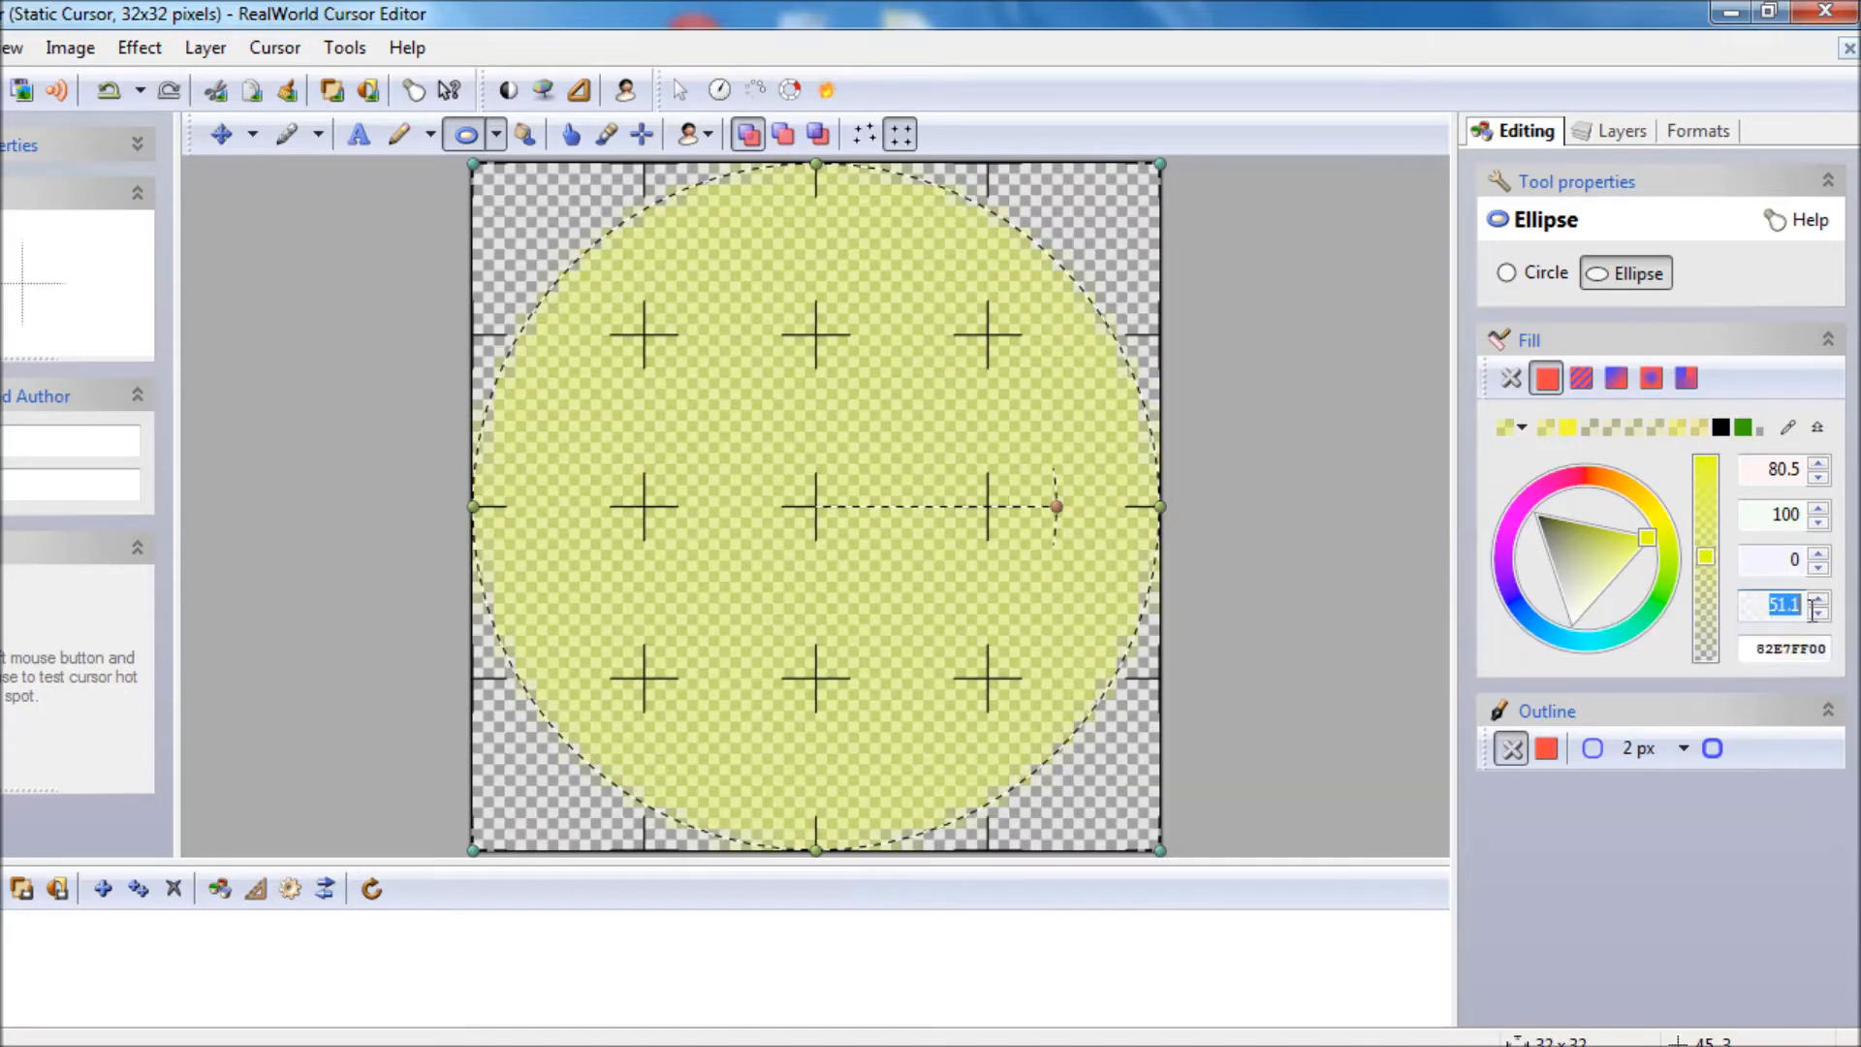
{"action": "type", "text": "50"}
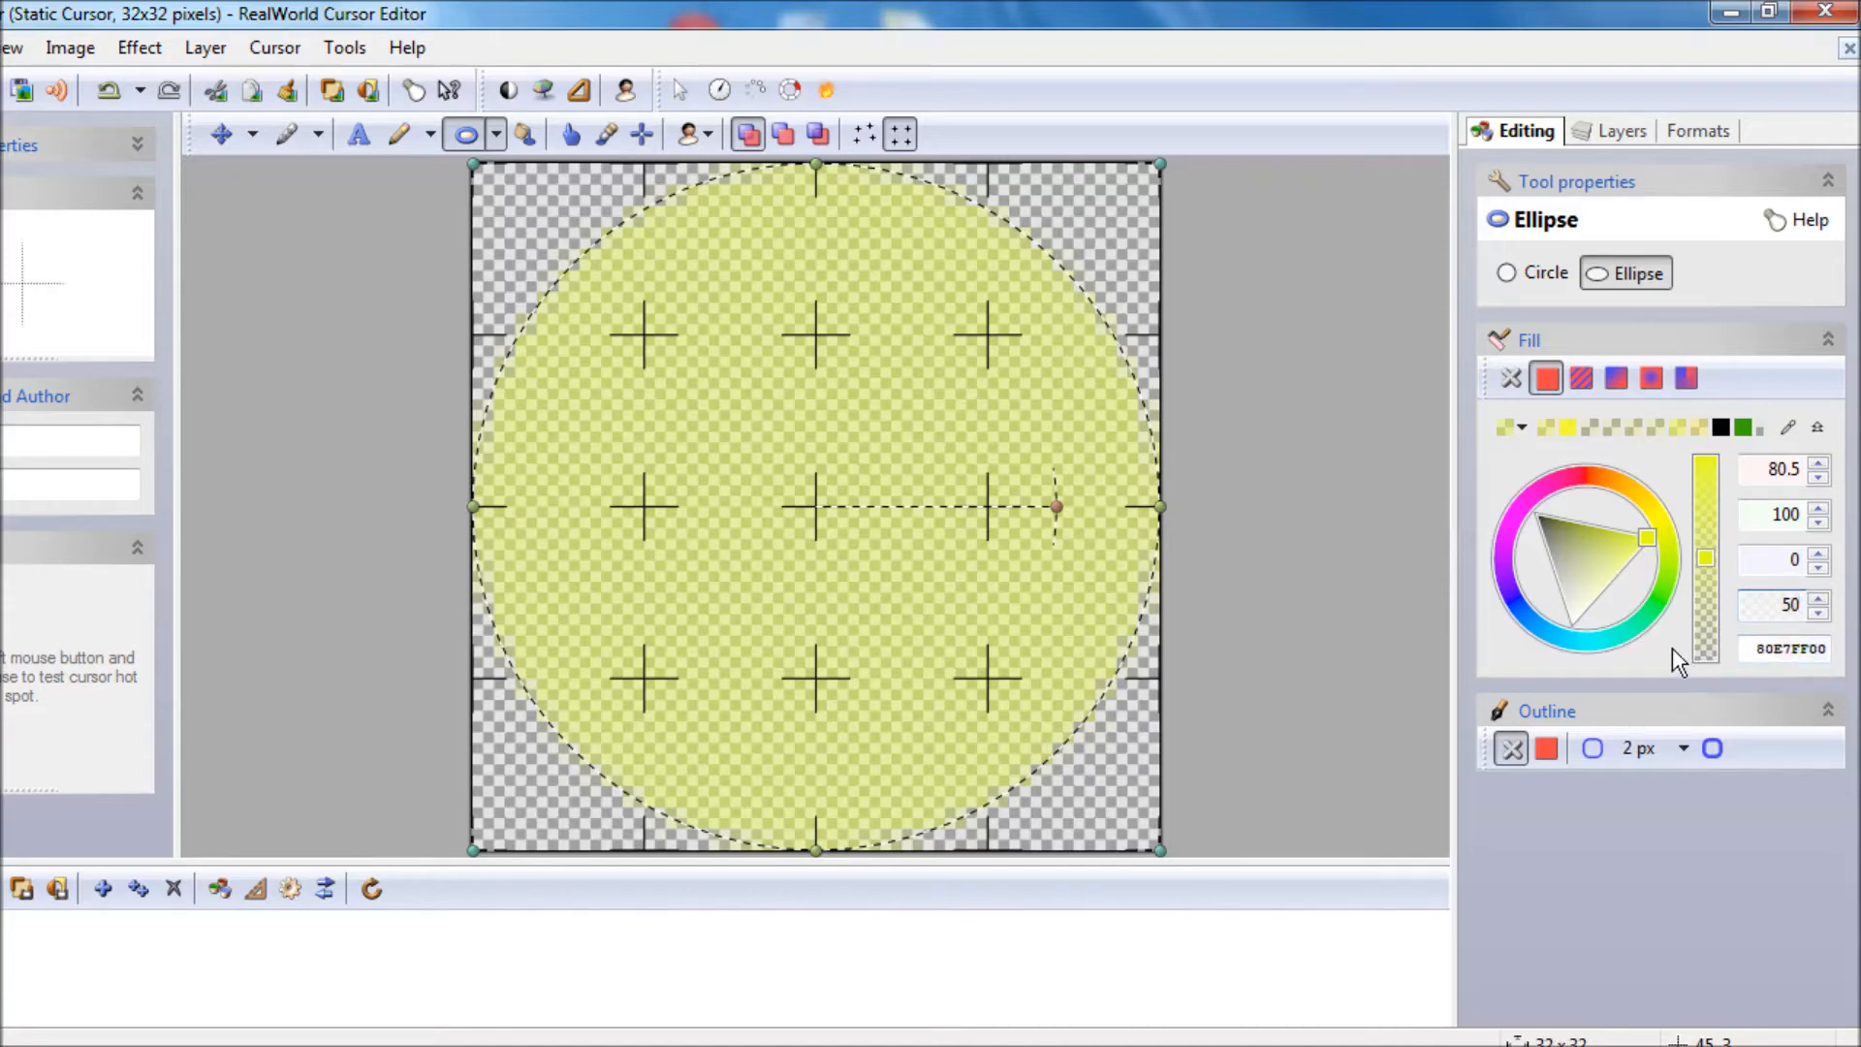
{"action": "left_click", "coordinate": [1672, 647]}
- Add a raster layer above the background and create an up-left arrow shape with head size 50 and tail size 40
{"action": "left_click", "coordinate": [1619, 135]}
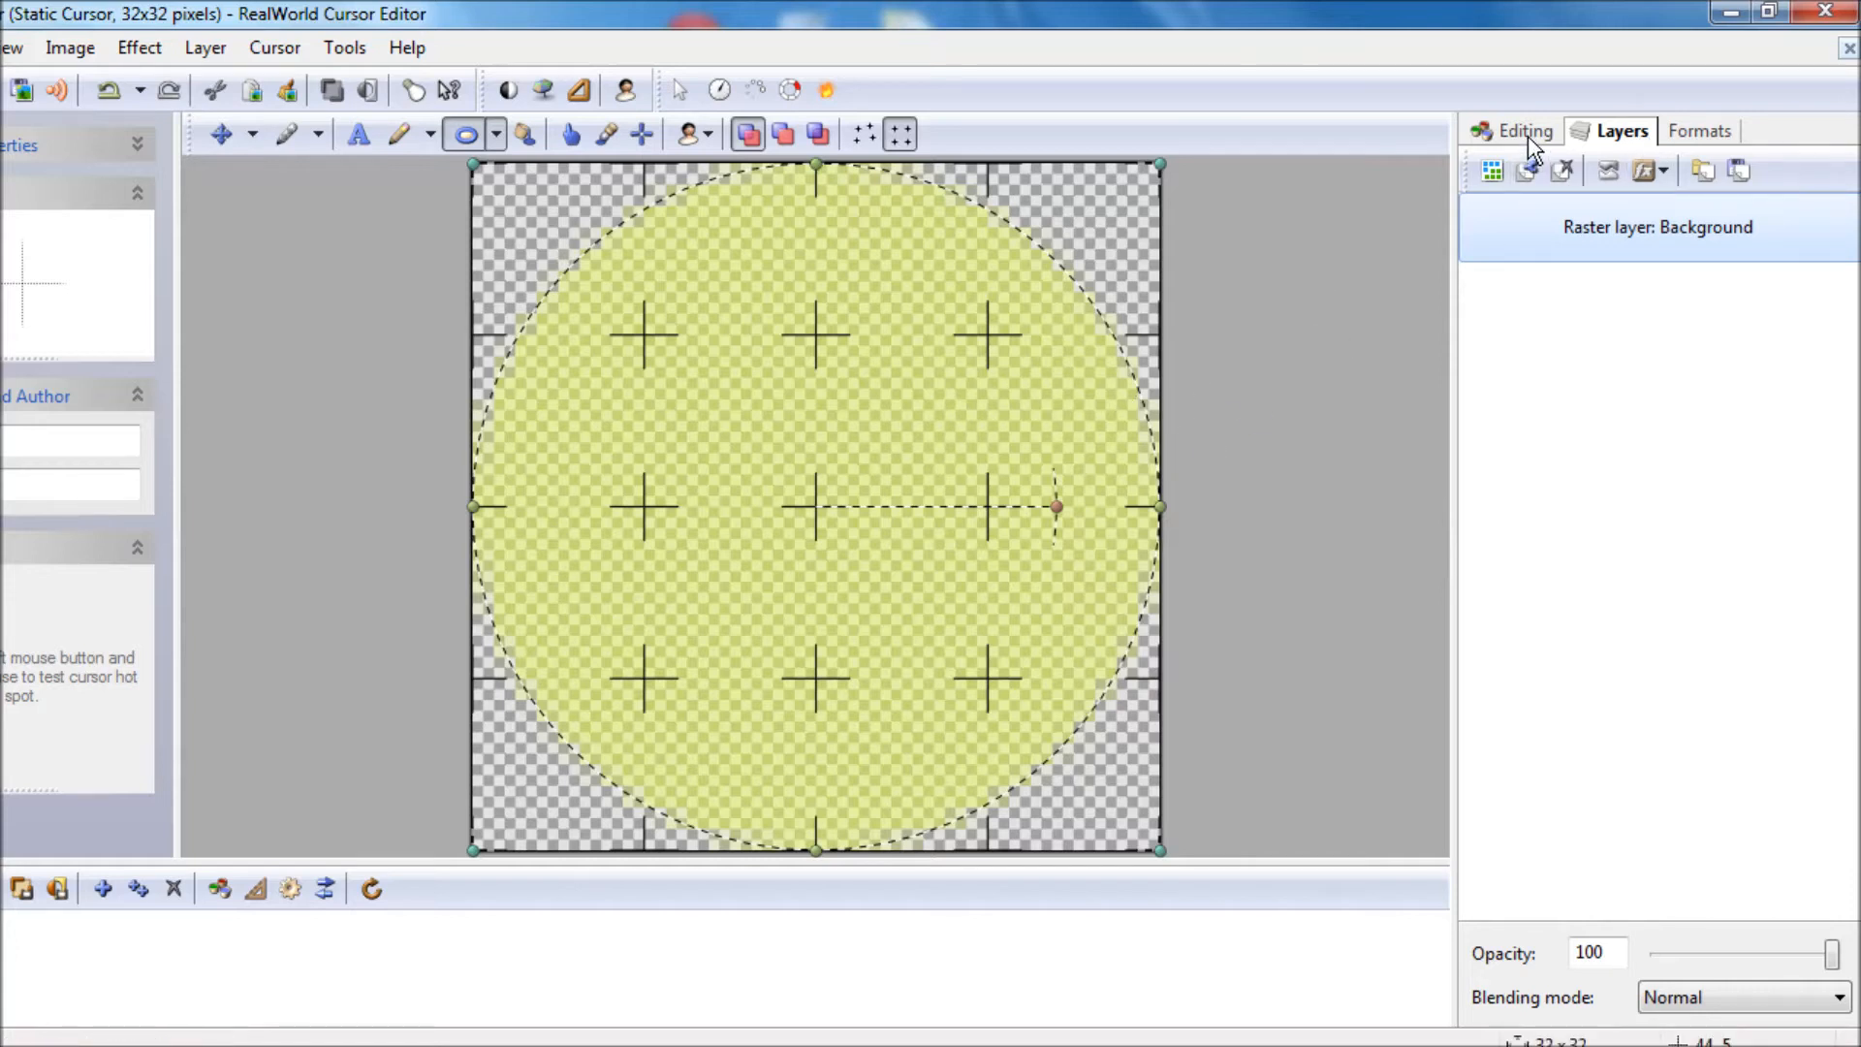
{"action": "left_click", "coordinate": [1492, 173]}
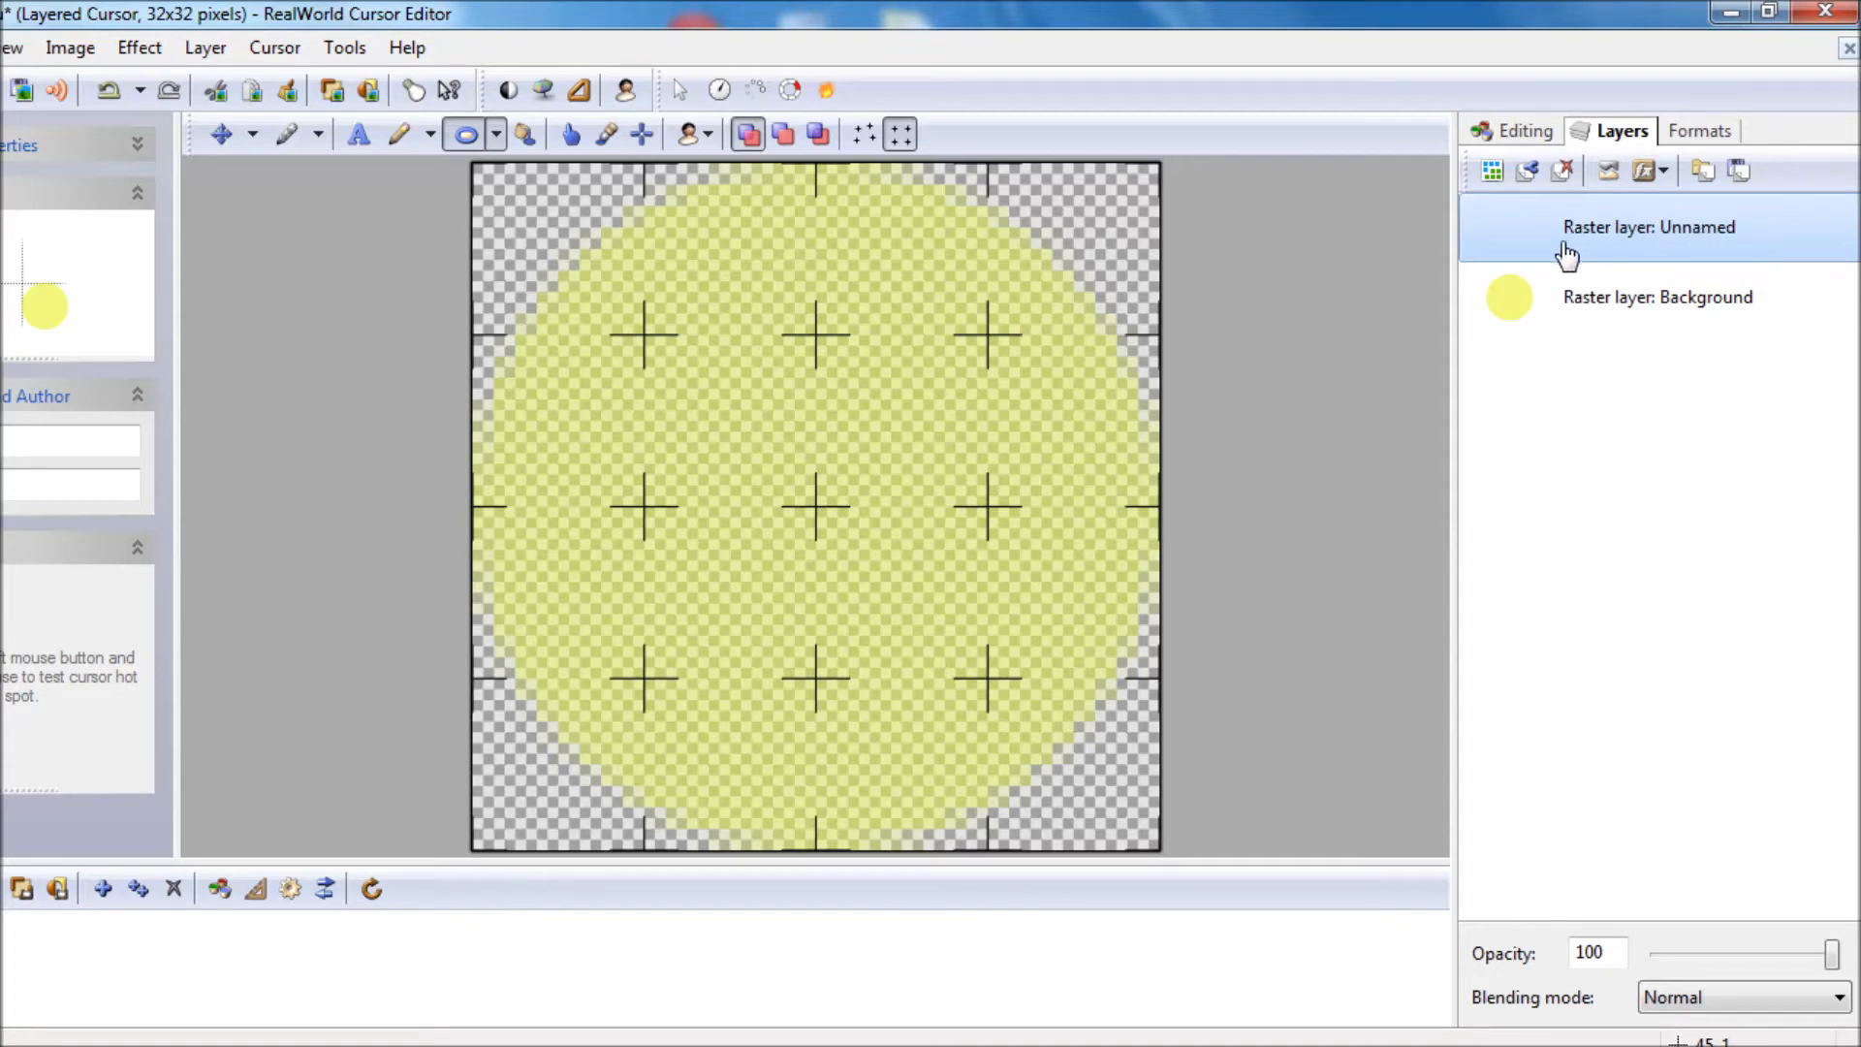
{"action": "left_click", "coordinate": [689, 133]}
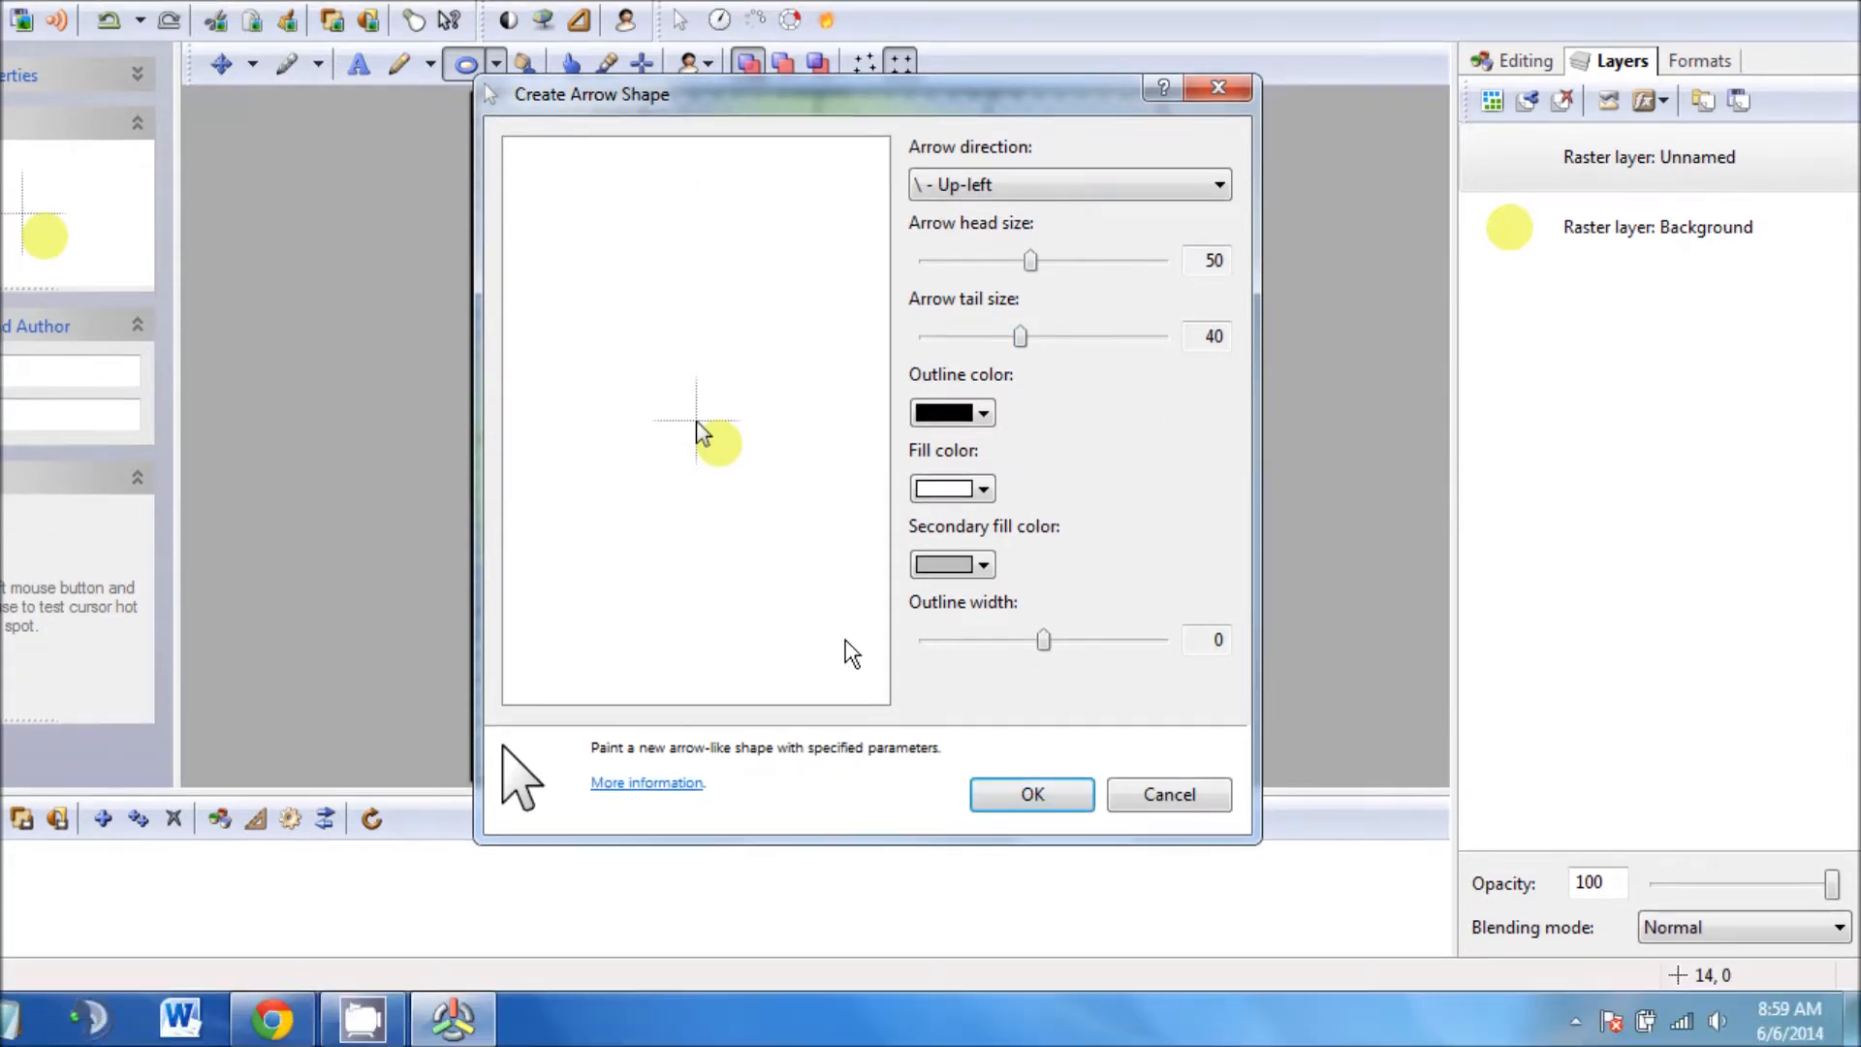
{"action": "left_click", "coordinate": [1061, 796]}
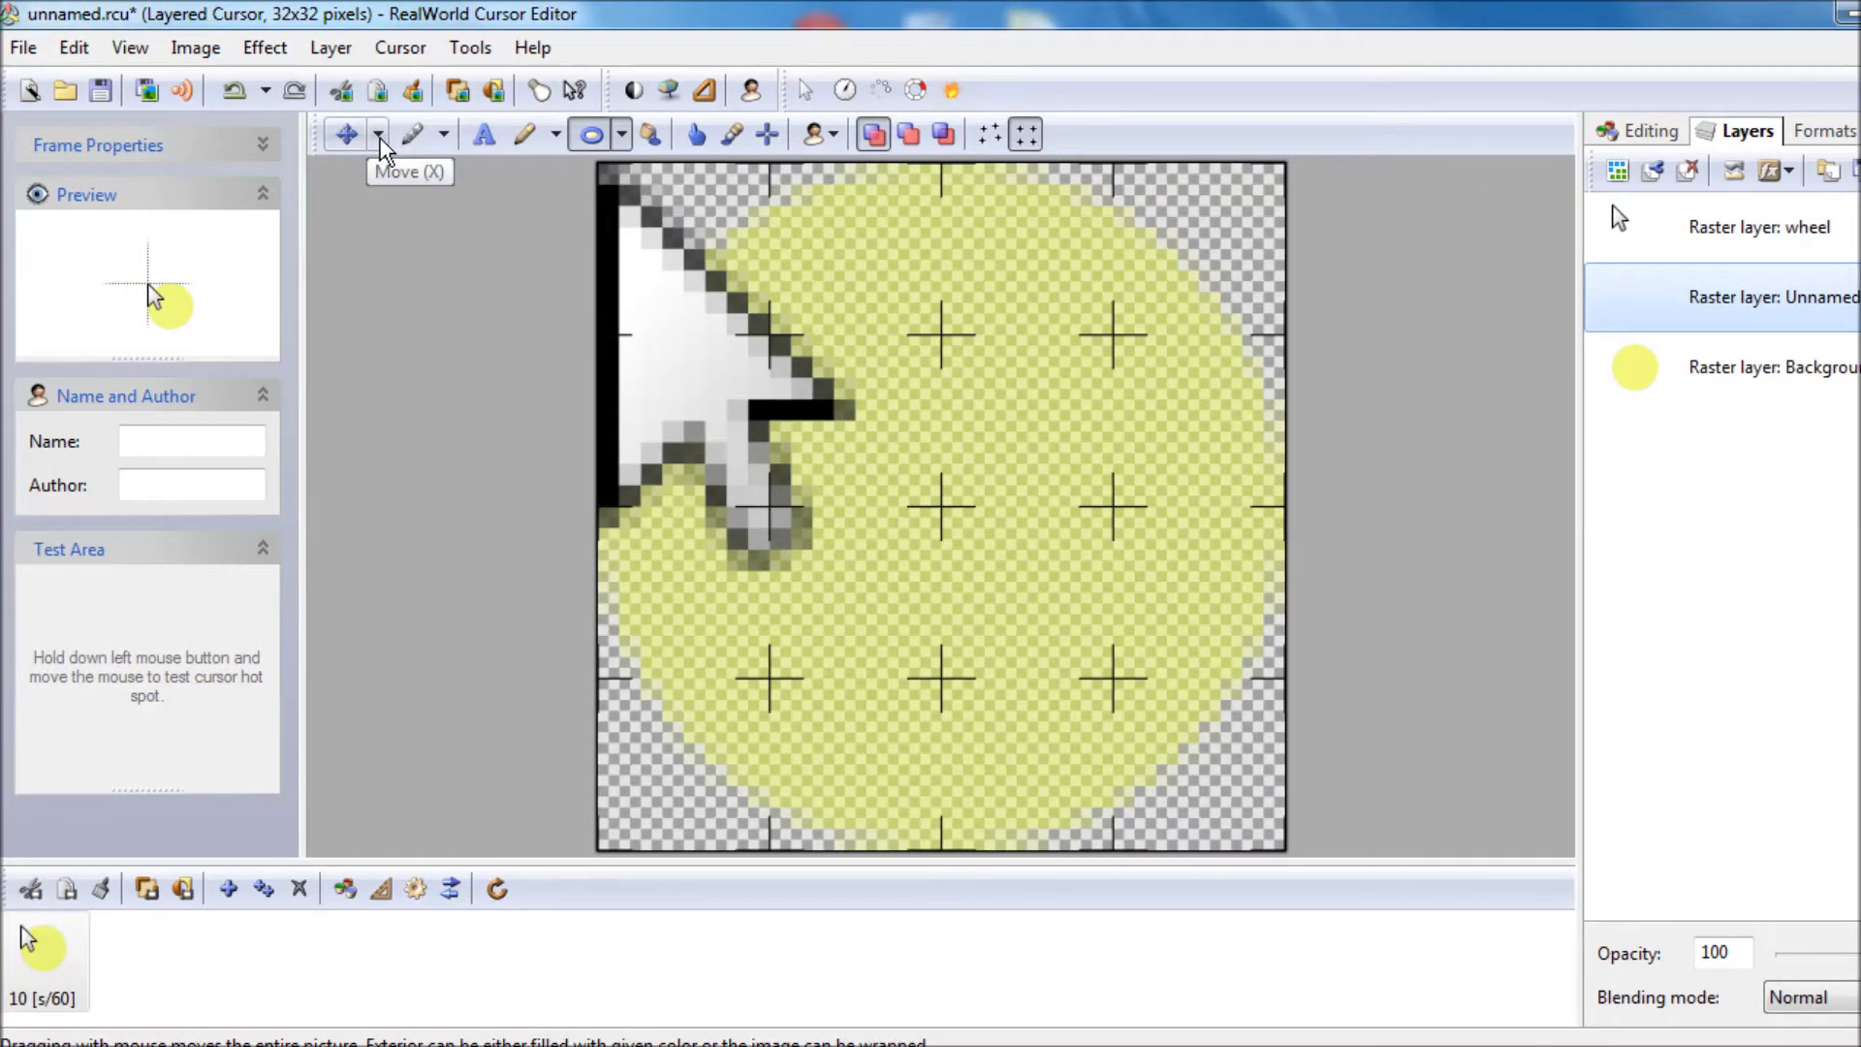
- Move the arrow on the wheel layer to the middle of the yellow circle
{"action": "left_click", "coordinate": [377, 137]}
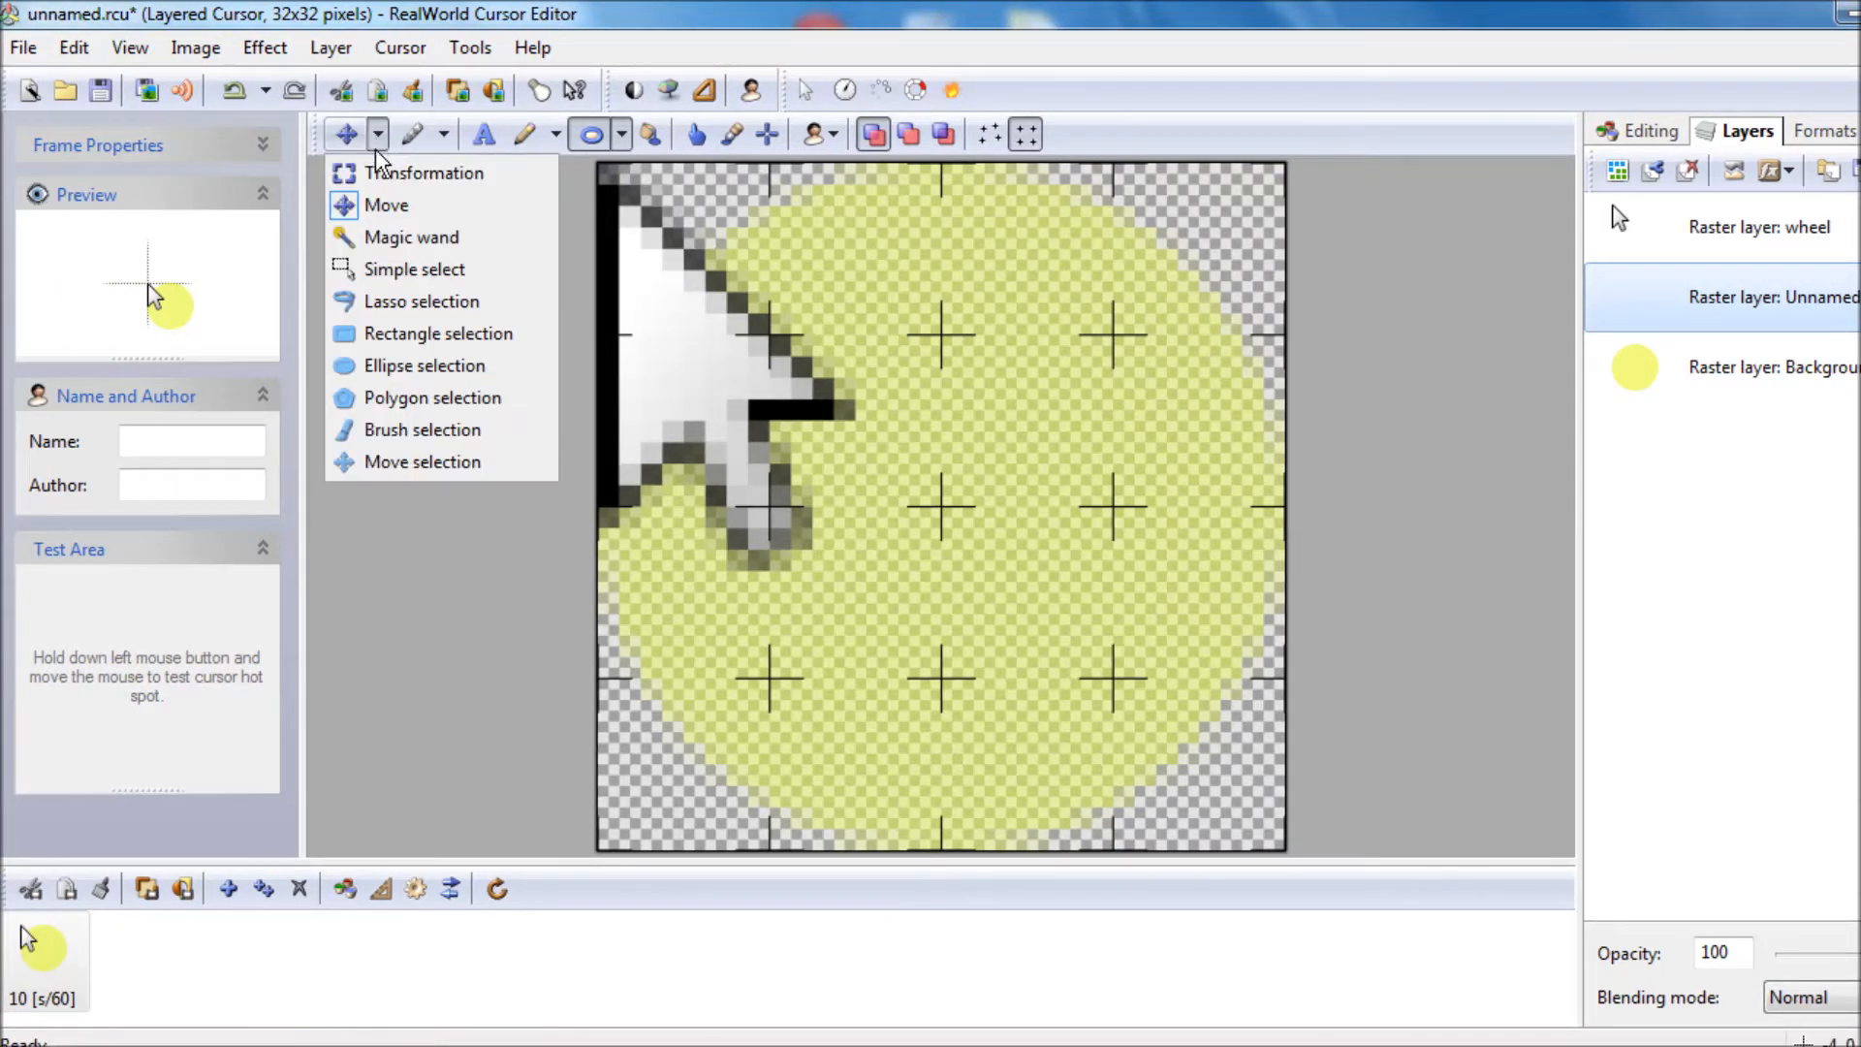
{"action": "left_click", "coordinate": [386, 207]}
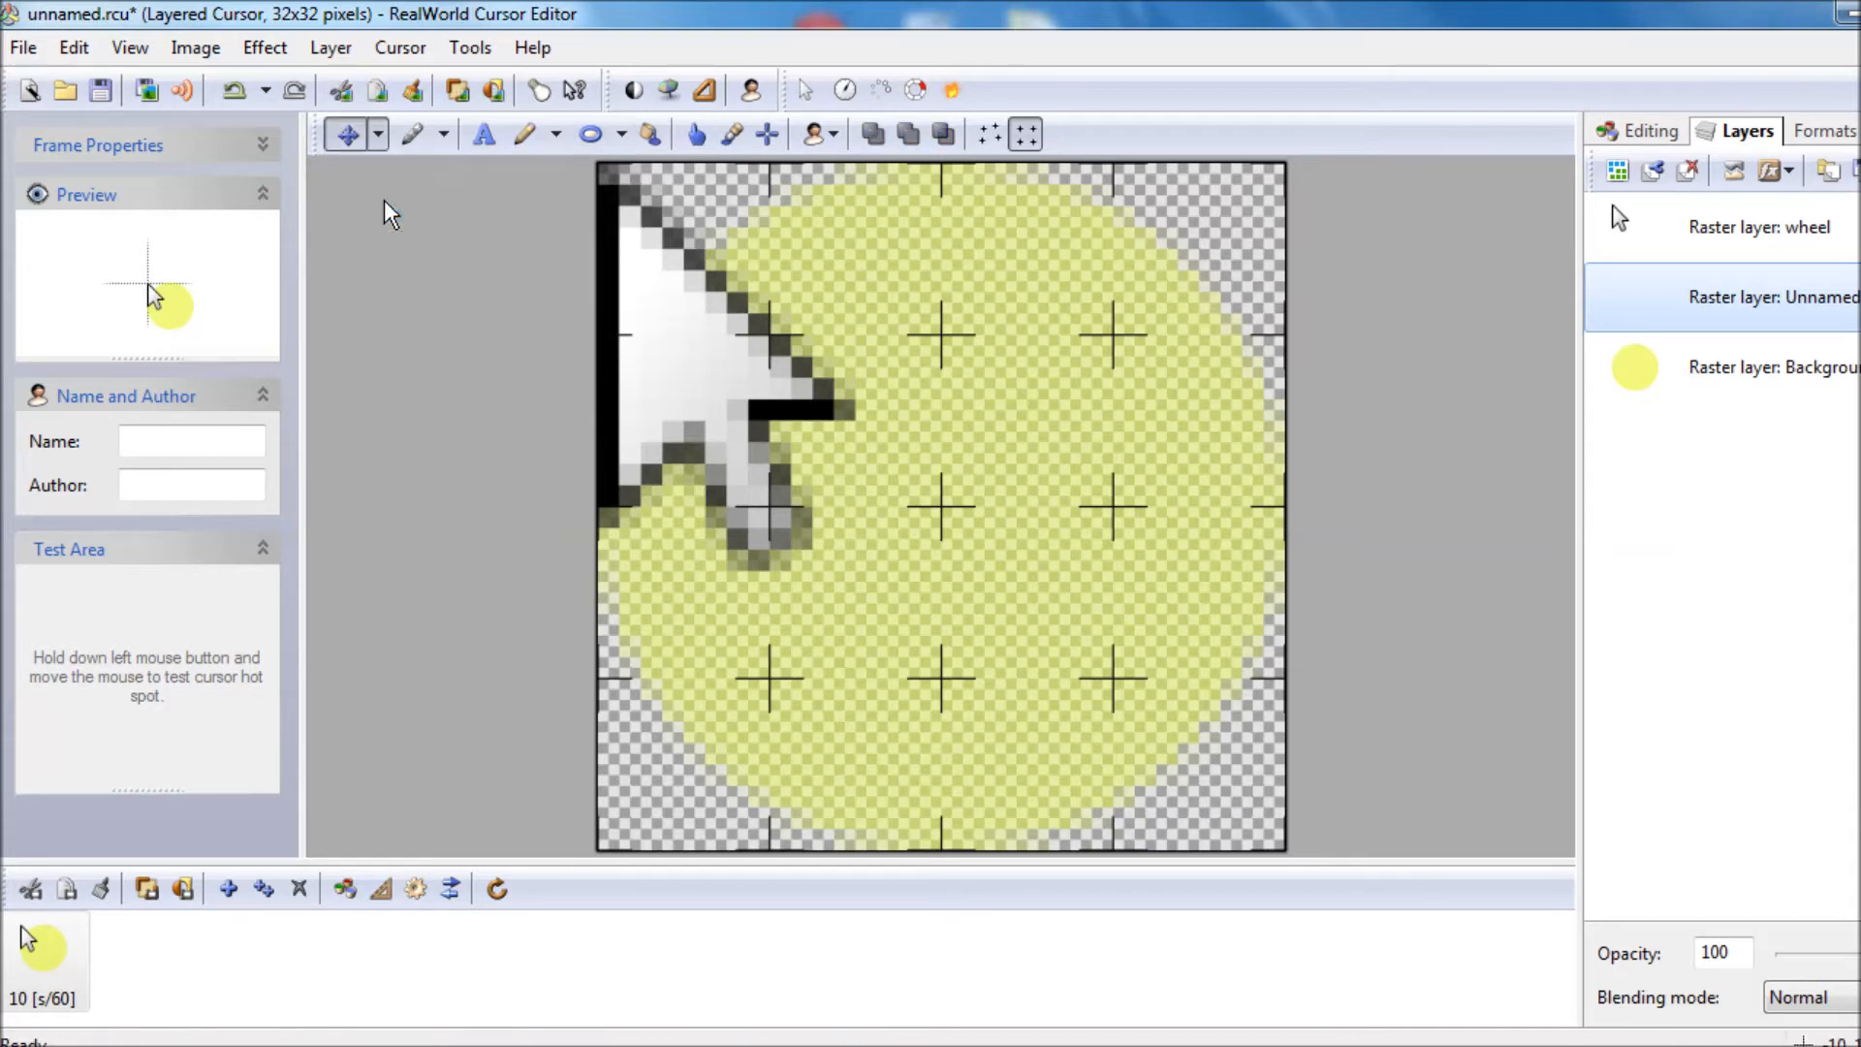
{"action": "left_click", "coordinate": [1504, 257]}
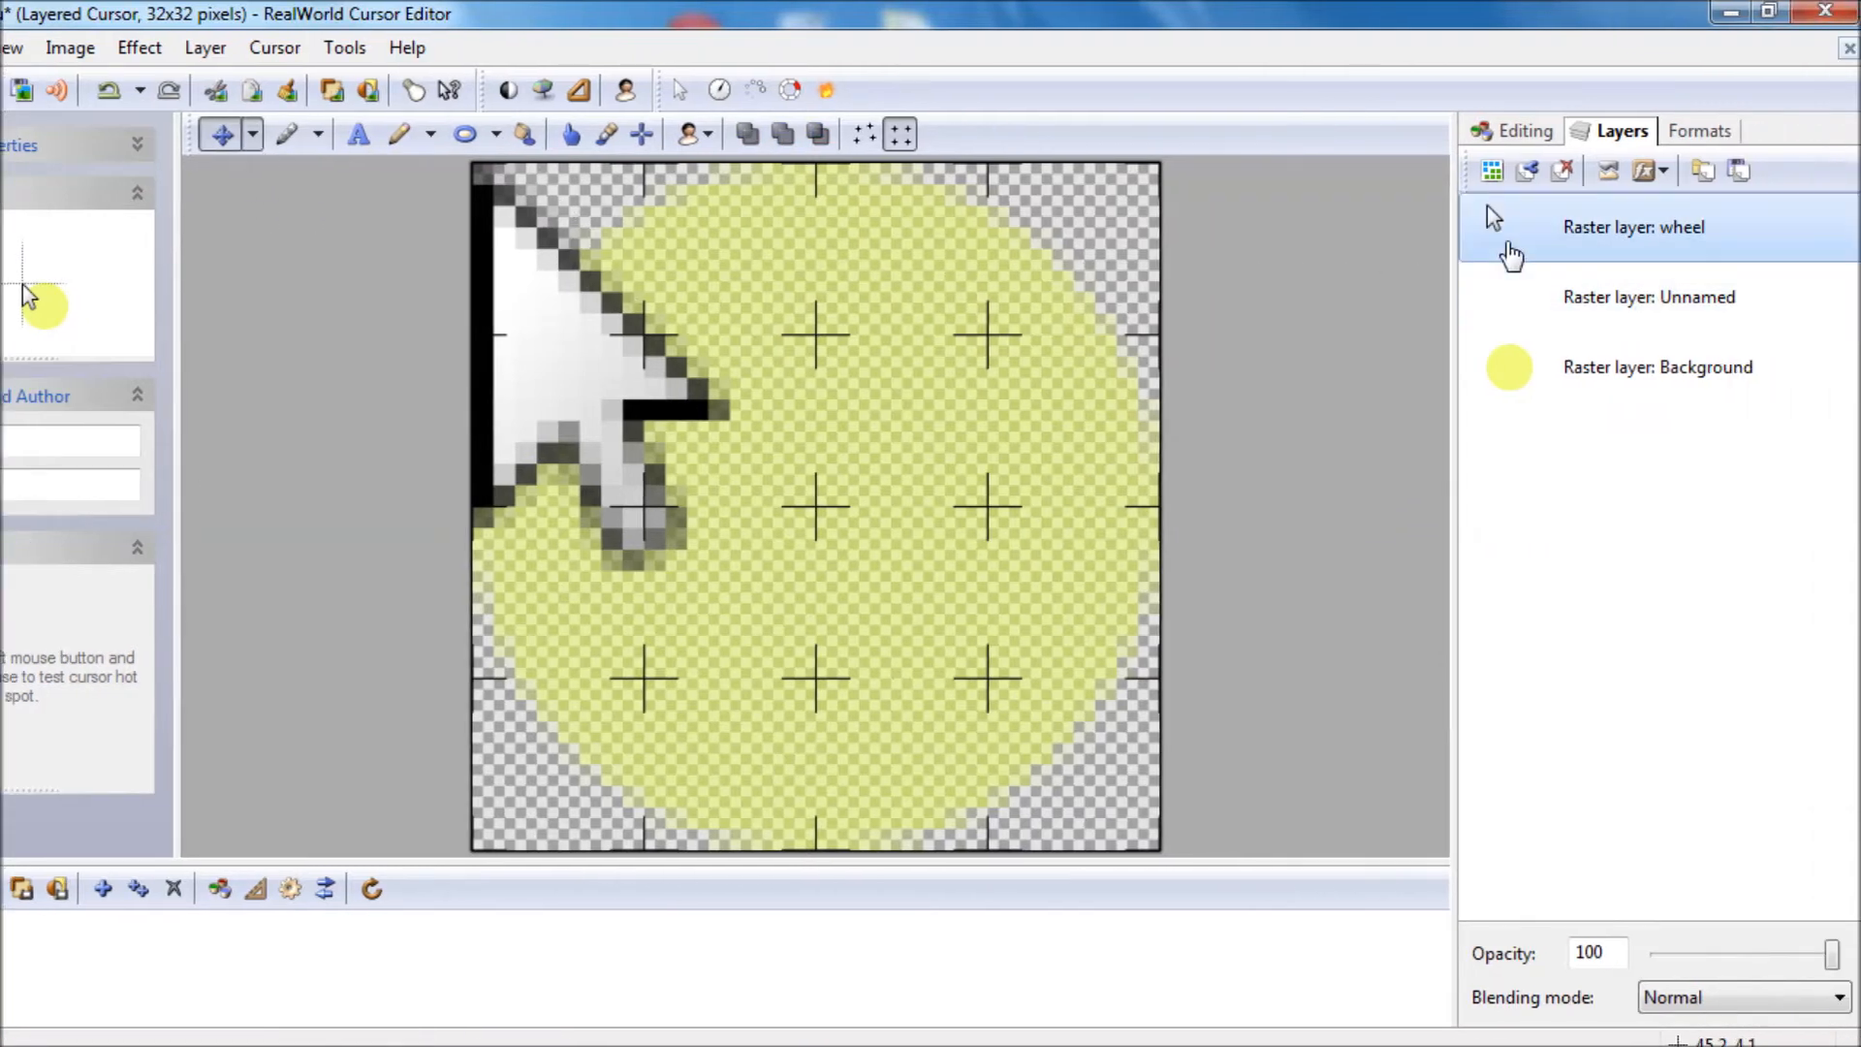
{"action": "left_click_drag", "start_coordinate": [540, 329], "coordinate": [759, 520]}
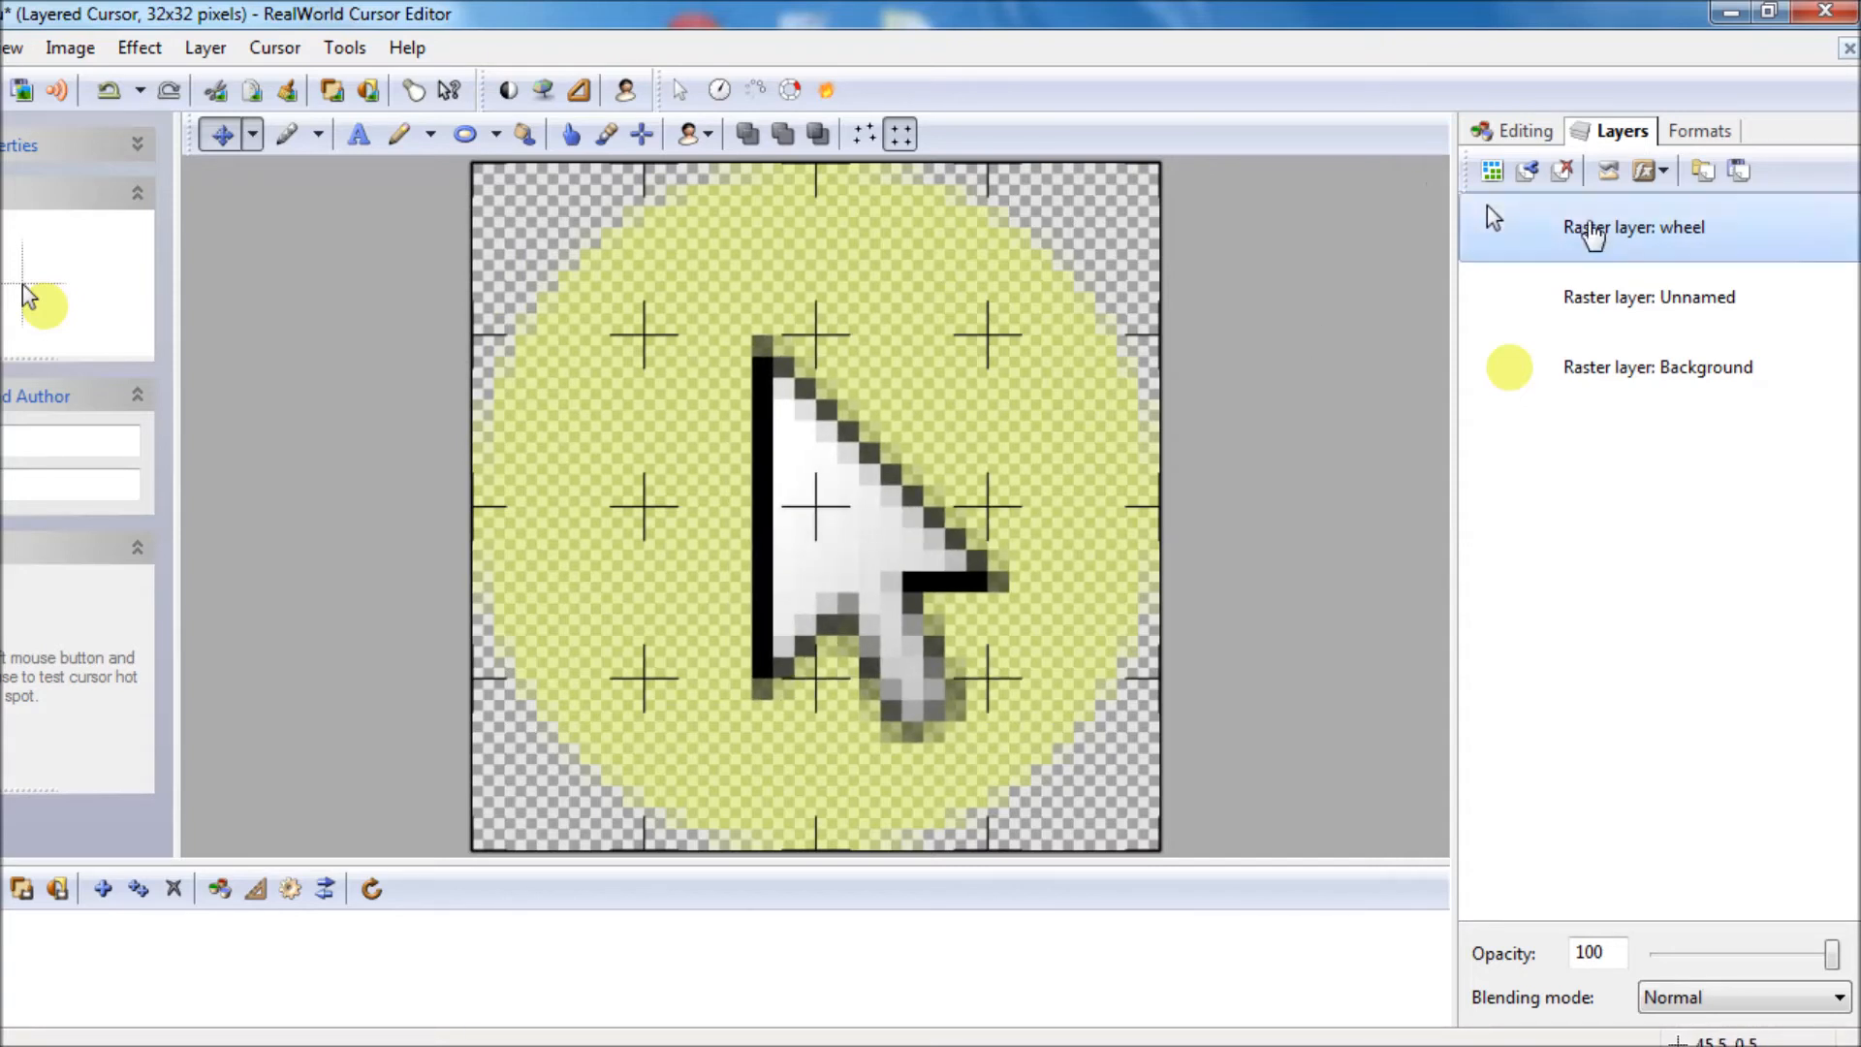
{"action": "left_click", "coordinate": [1780, 318]}
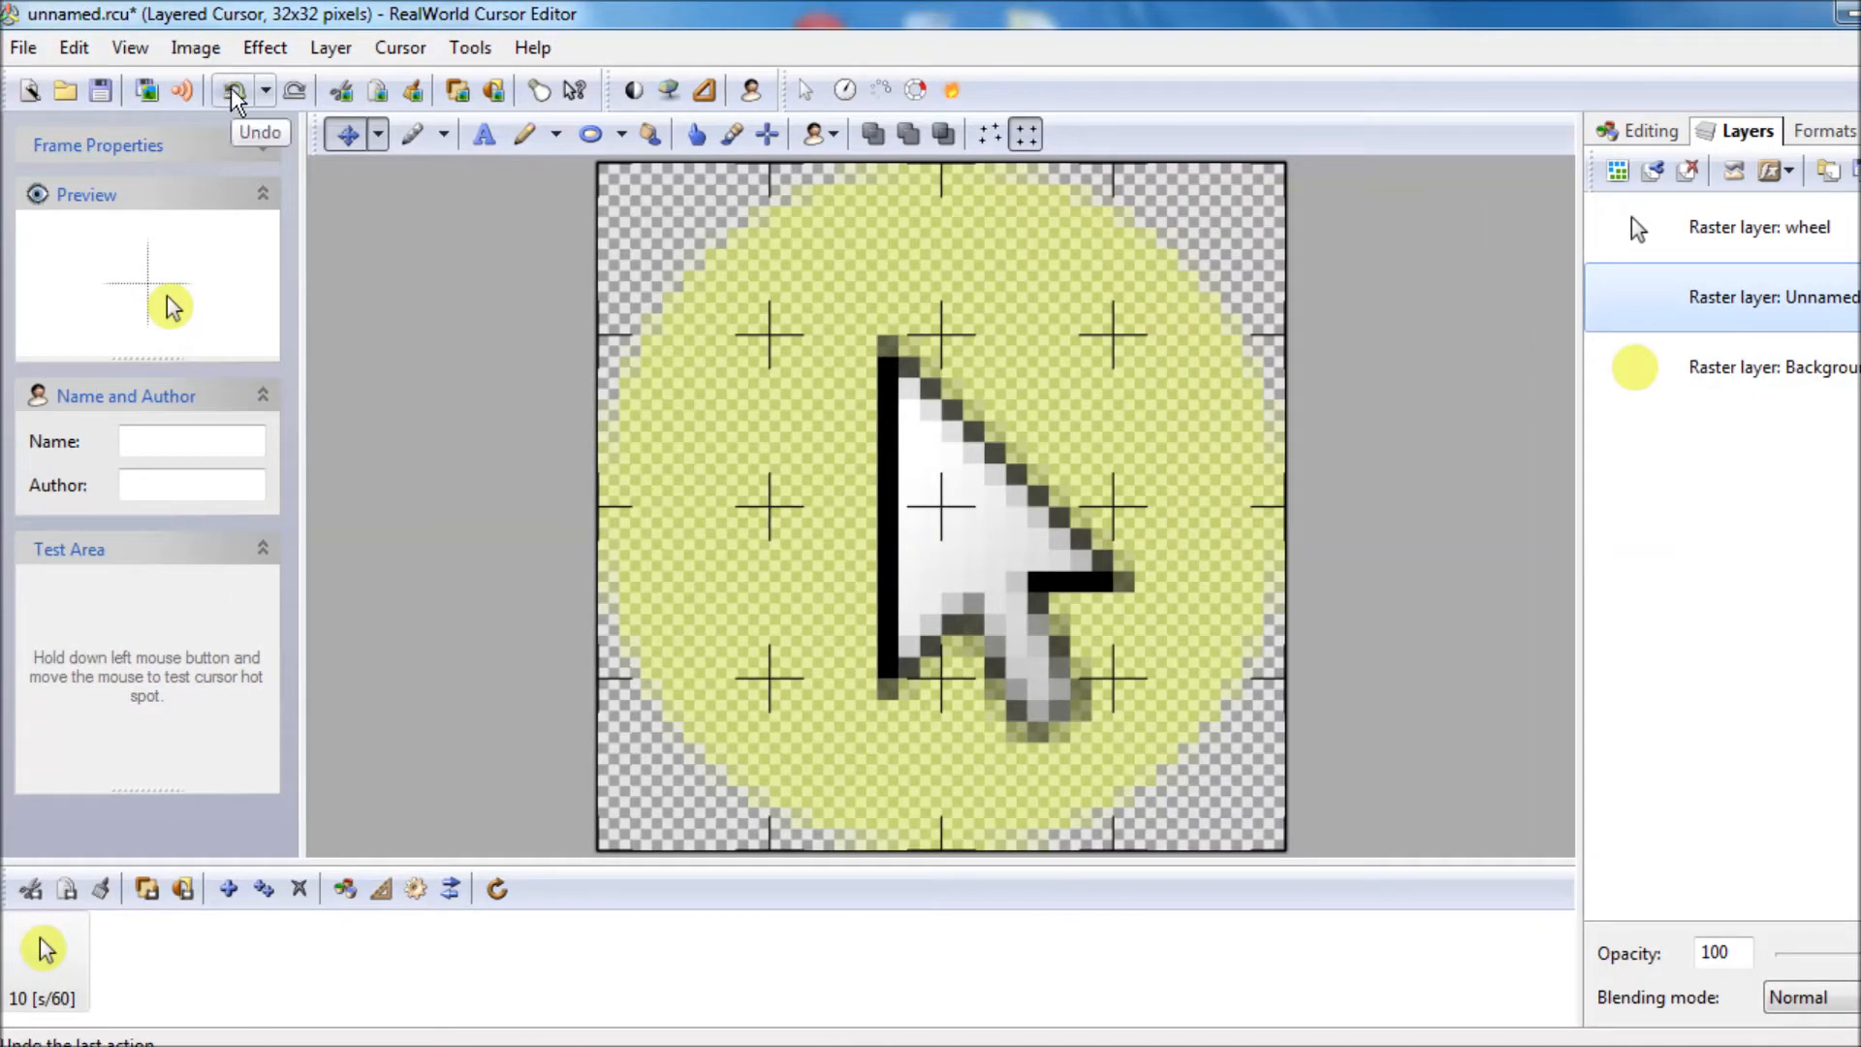
- Undo the arrow move, the arrow shape and the added raster layer, leaving the circle on the background
{"action": "left_click", "coordinate": [234, 92]}
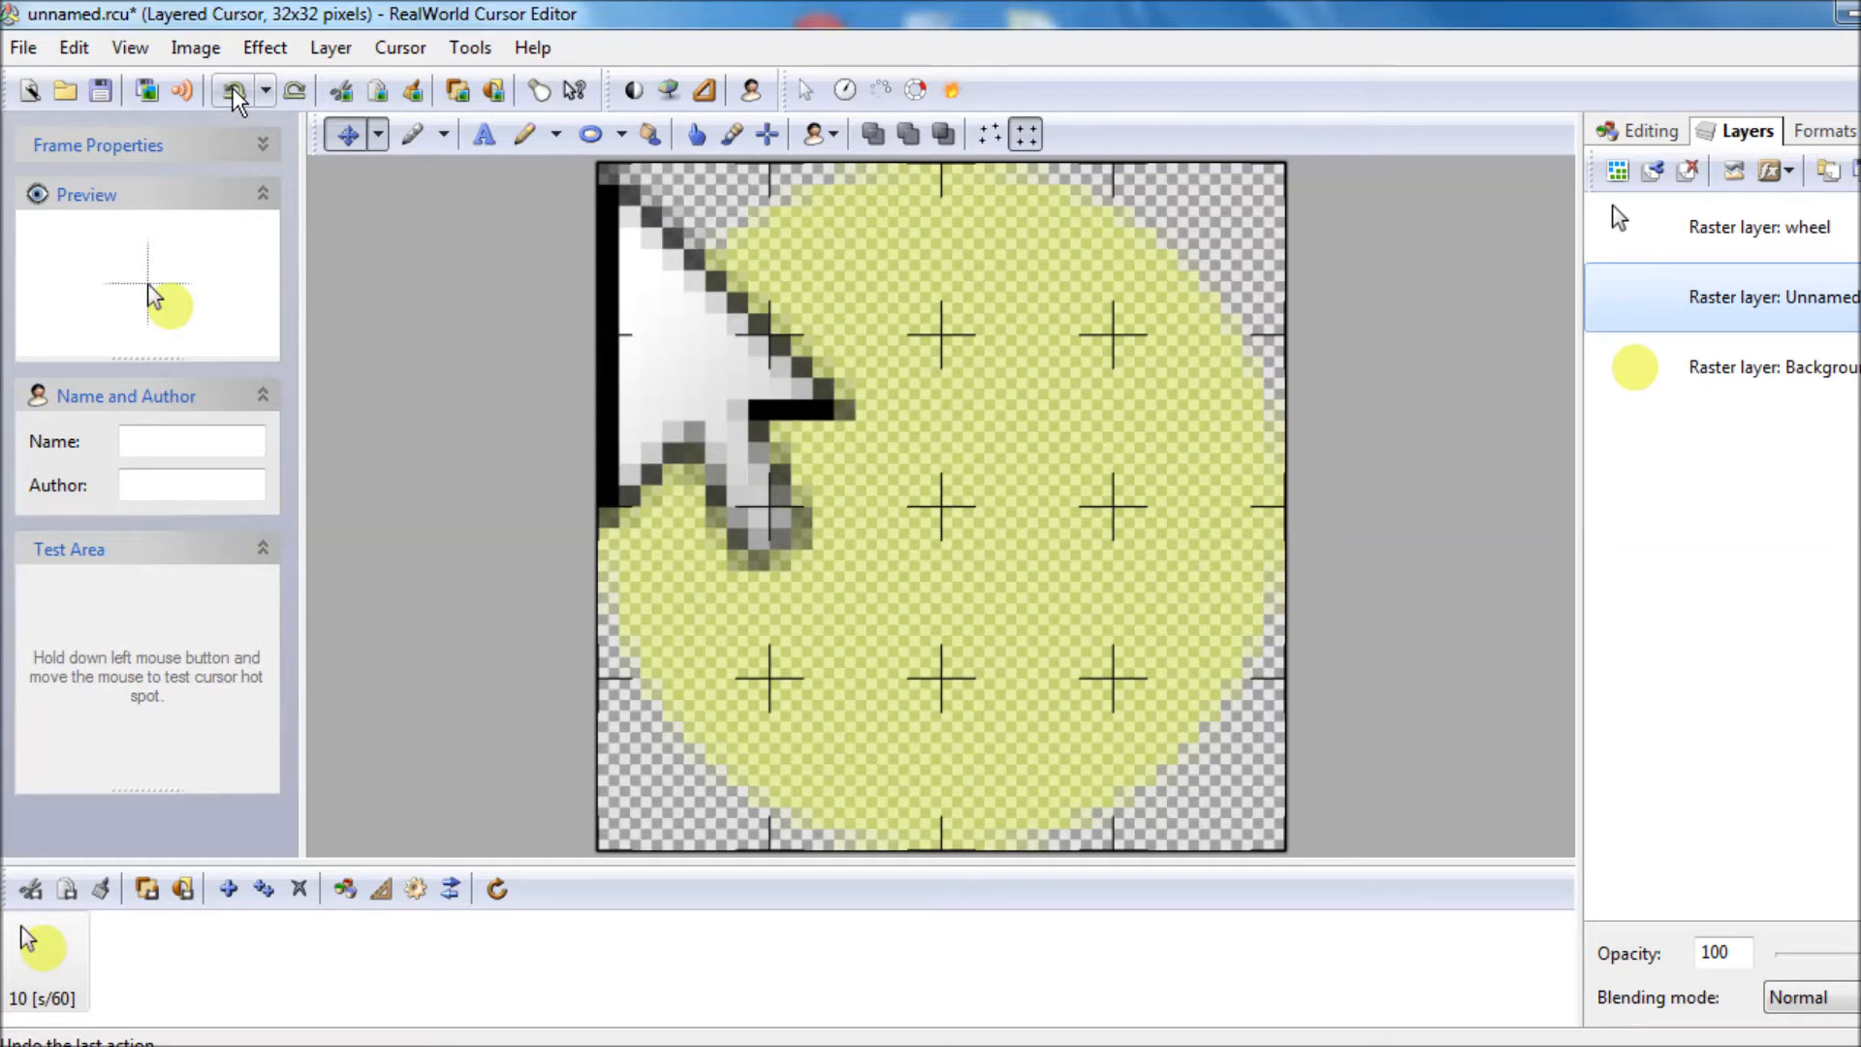
{"action": "left_click", "coordinate": [233, 92]}
{"action": "left_click", "coordinate": [234, 92]}
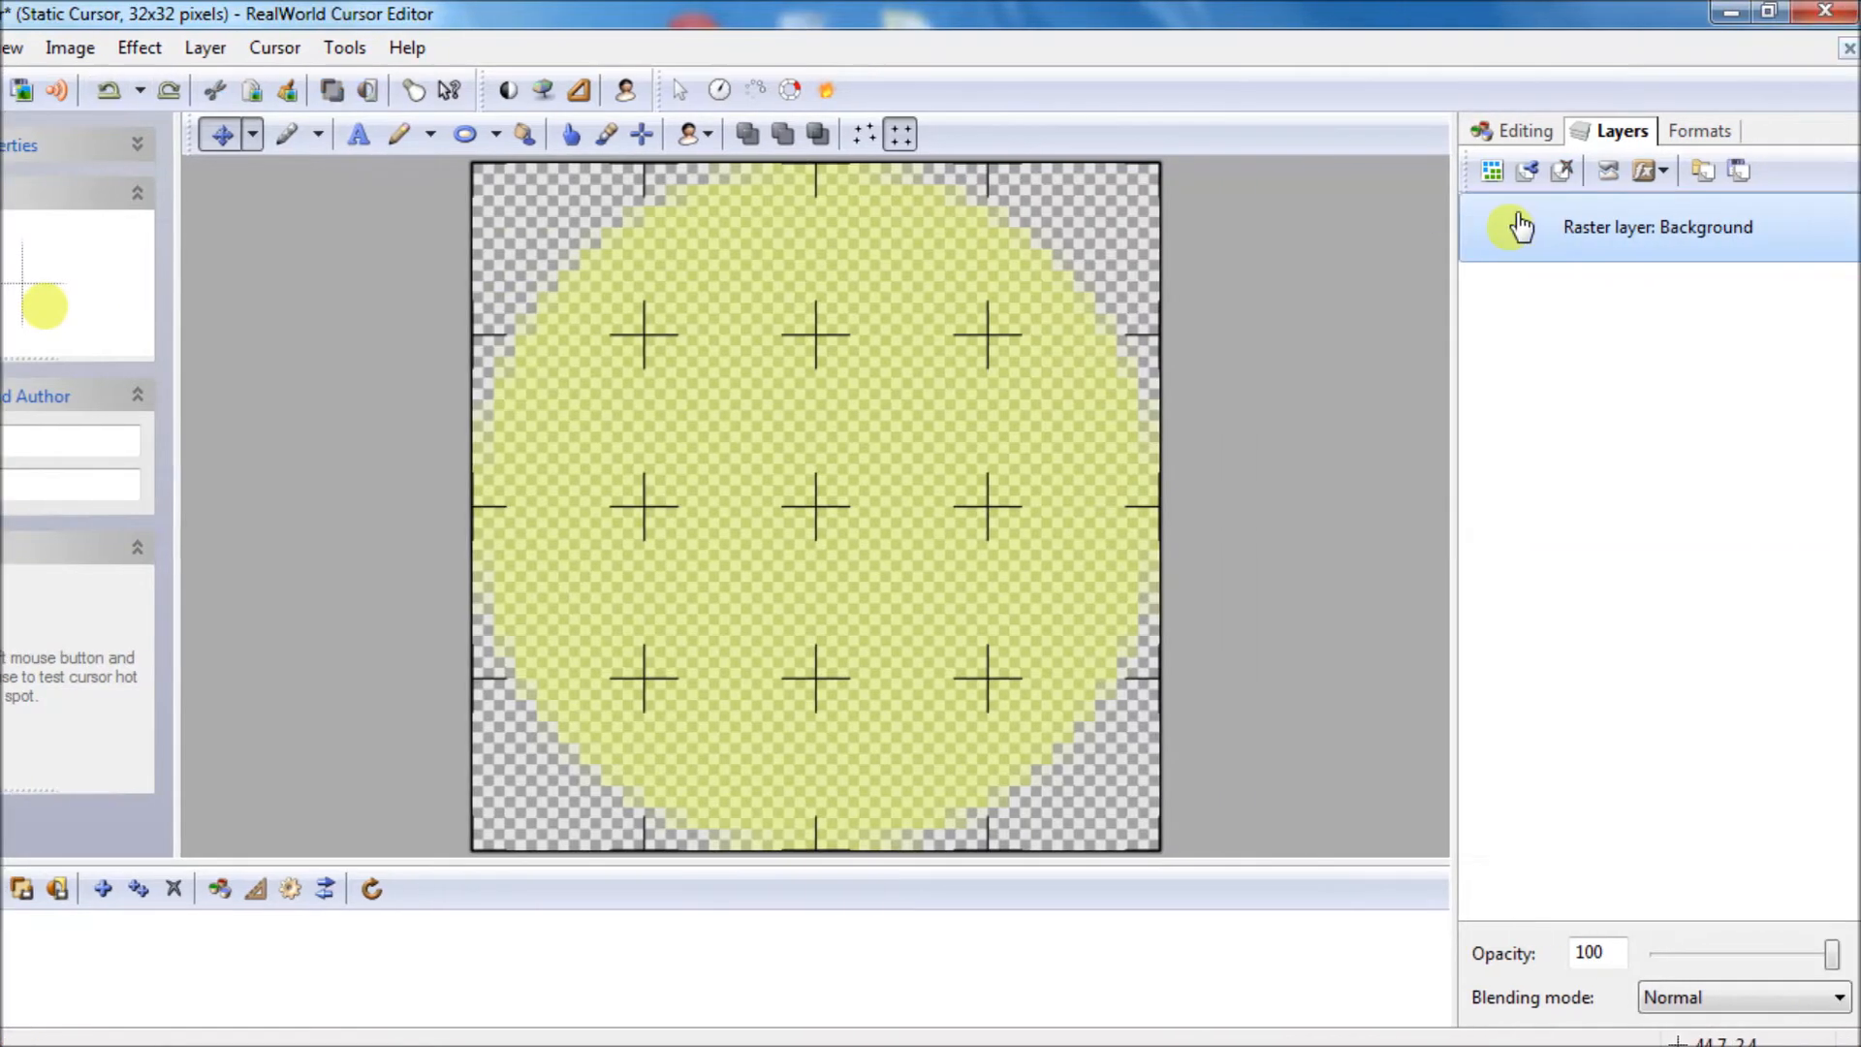
- Try to create the up-left arrow shape directly on the background layer, and undo it
{"action": "left_click", "coordinate": [683, 94]}
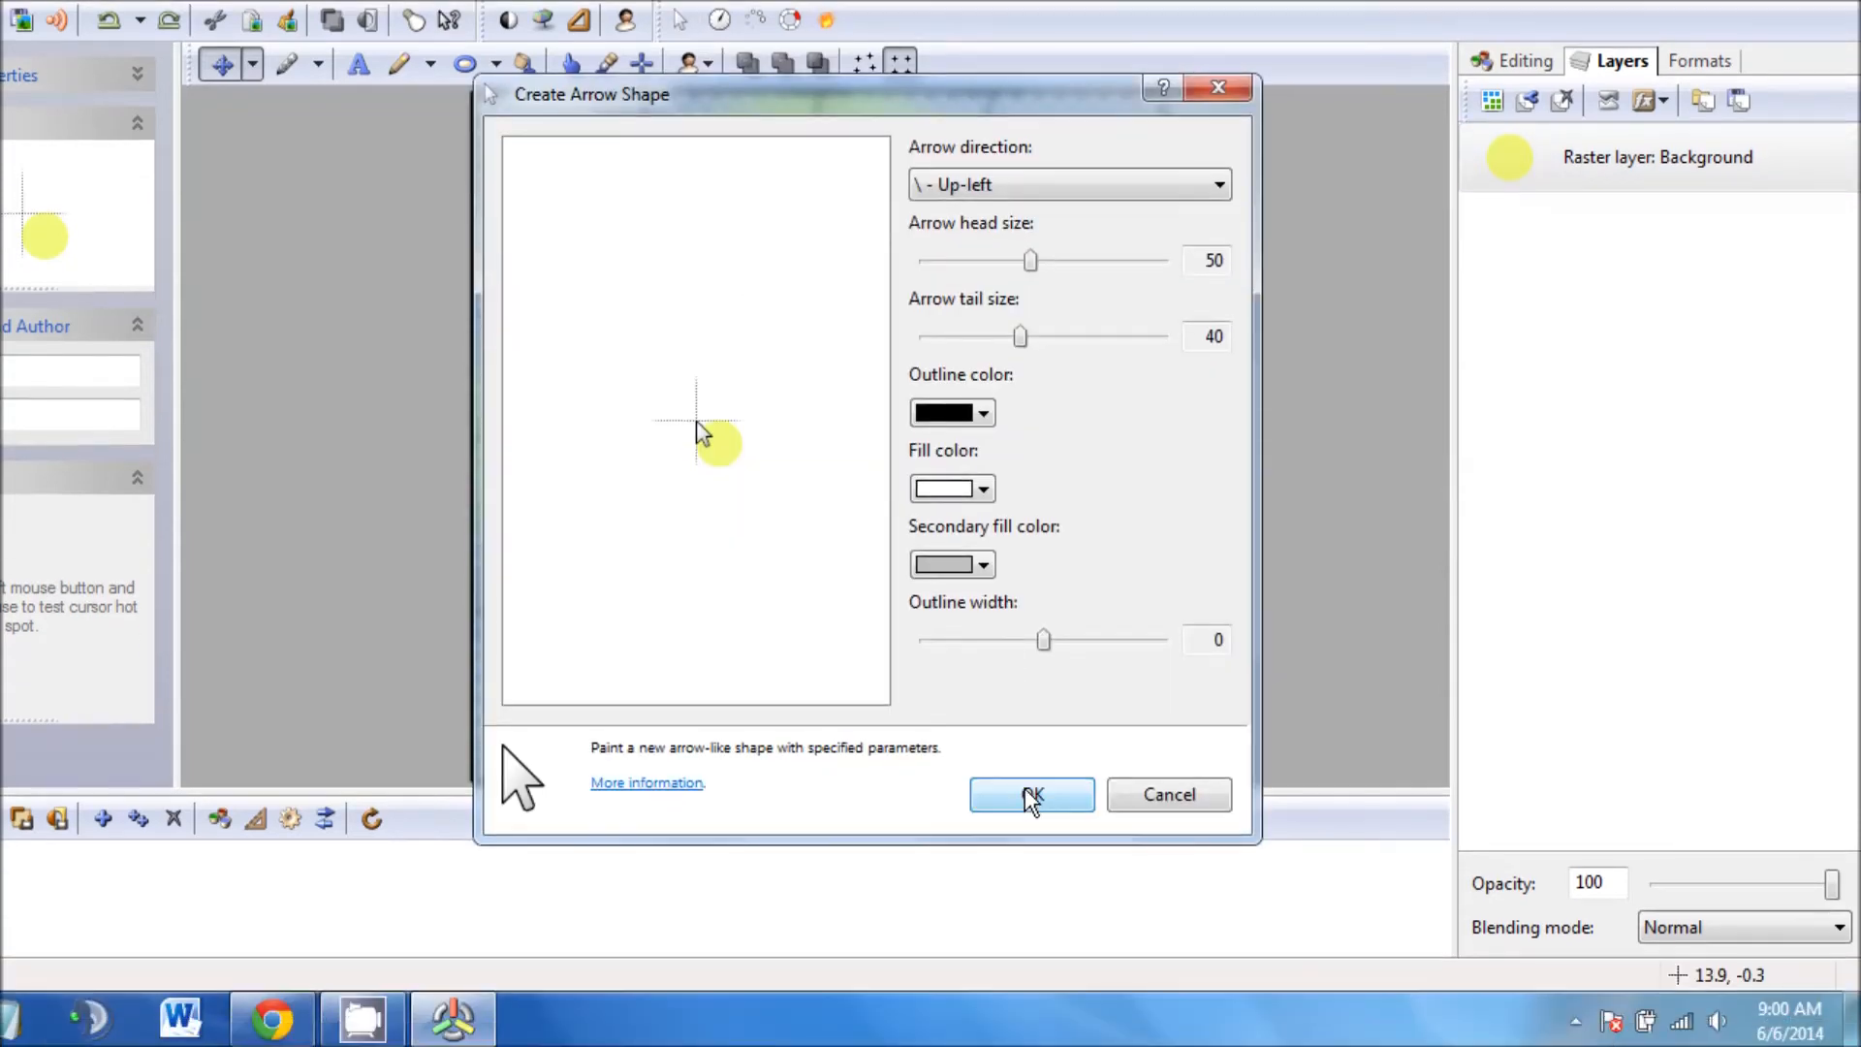
{"action": "left_click", "coordinate": [1032, 864]}
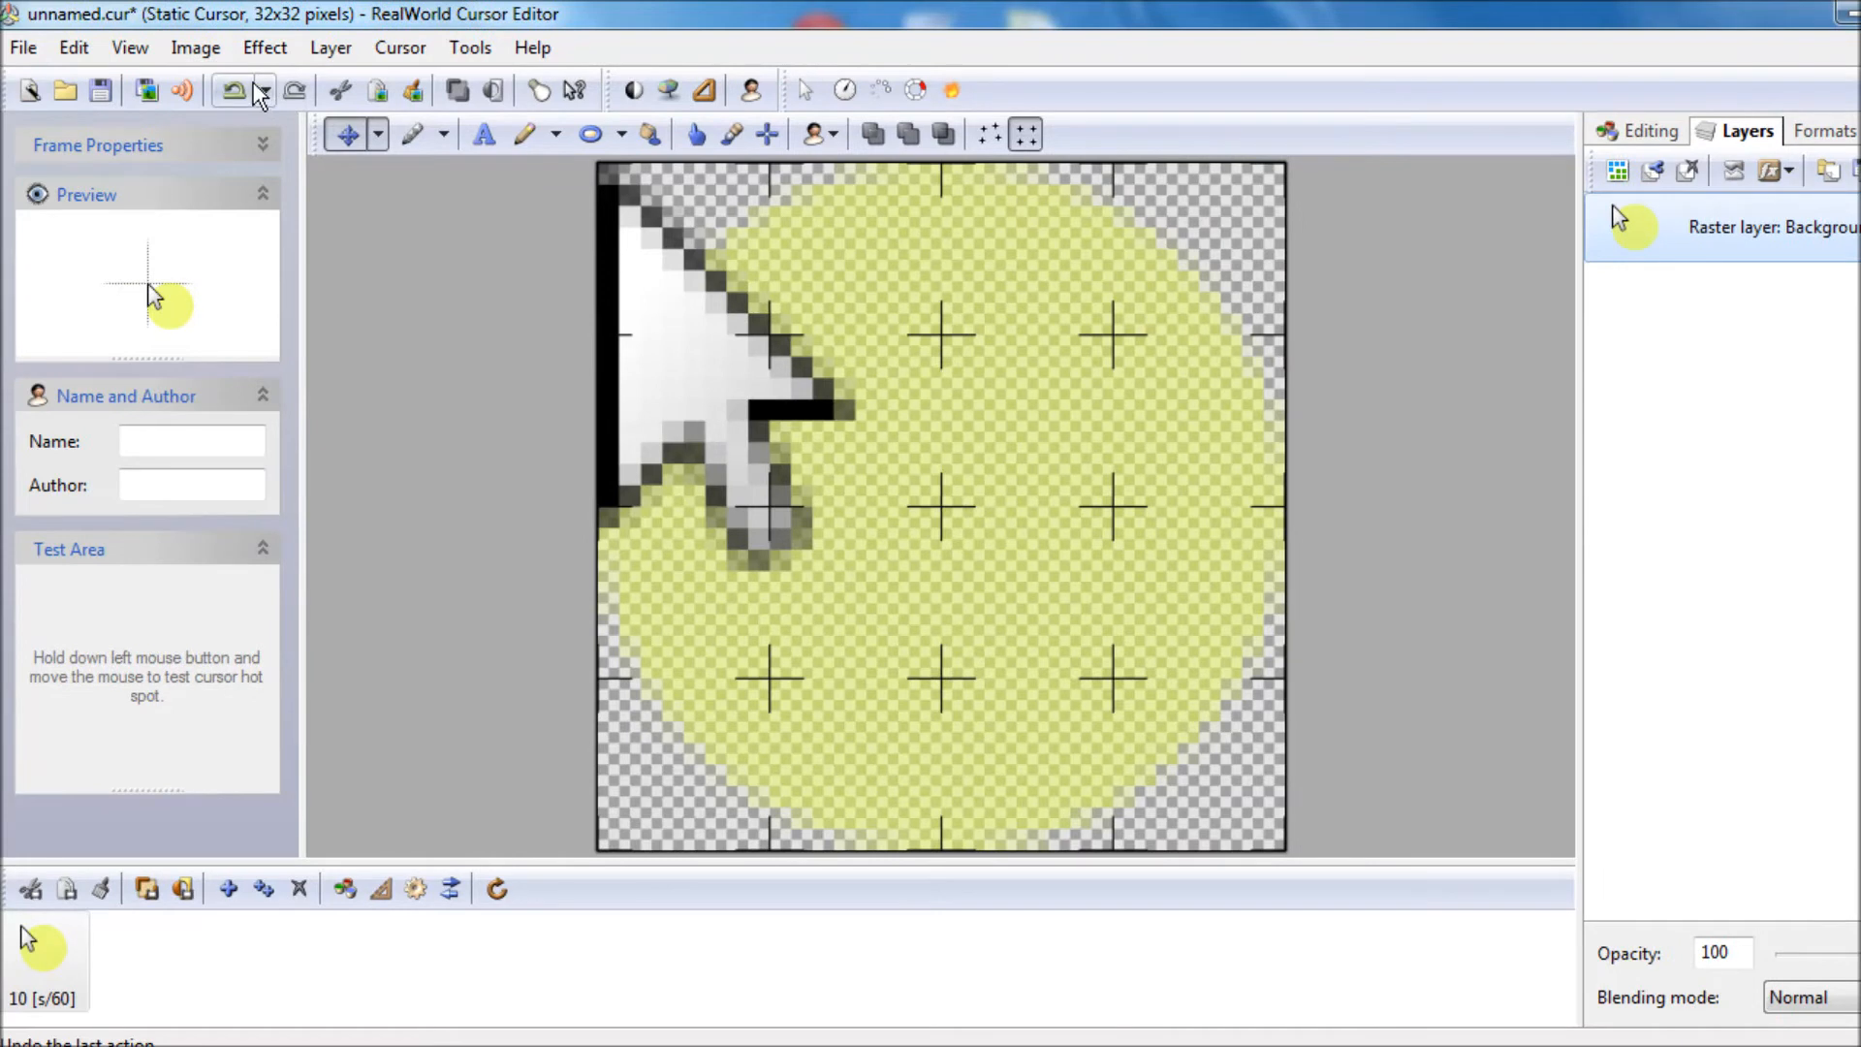
{"action": "left_click", "coordinate": [108, 89]}
- Add a raster layer and create an up-left arrow shape with head size 50 and tail size 40 above the circle
{"action": "left_click", "coordinate": [1618, 171]}
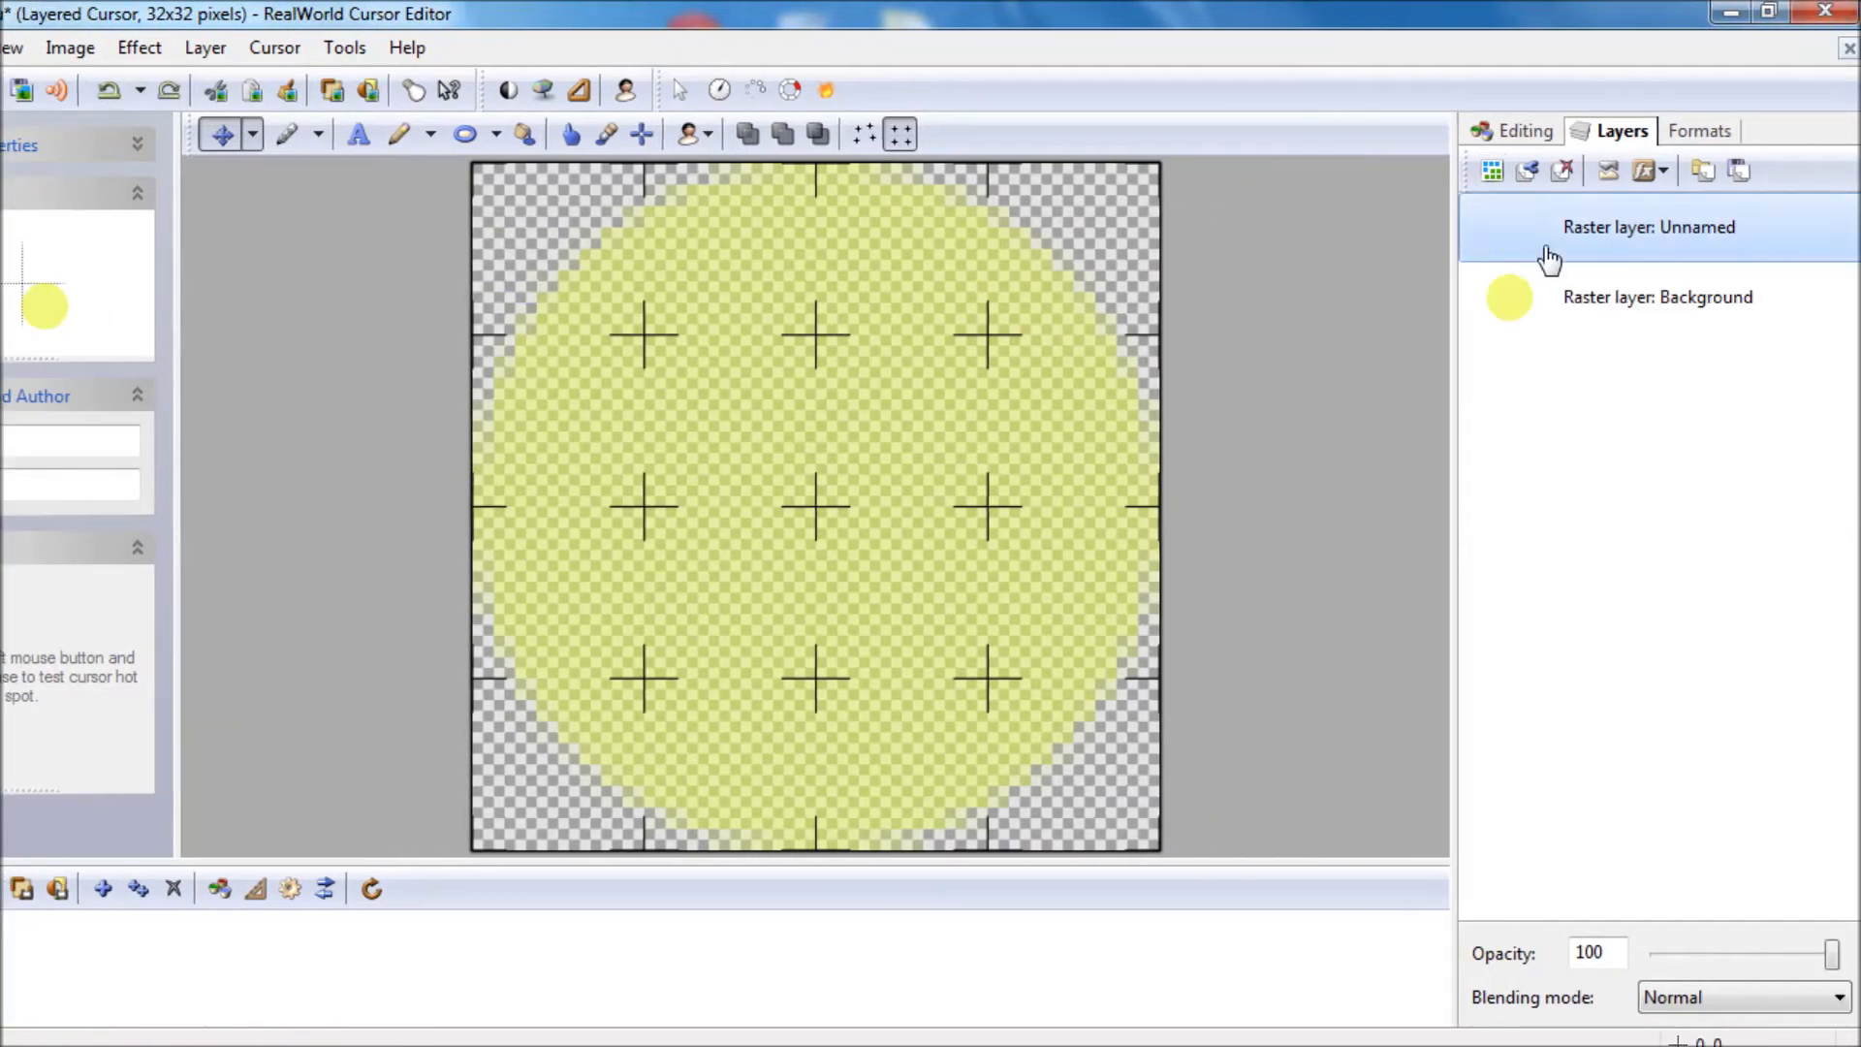
{"action": "left_click", "coordinate": [679, 90]}
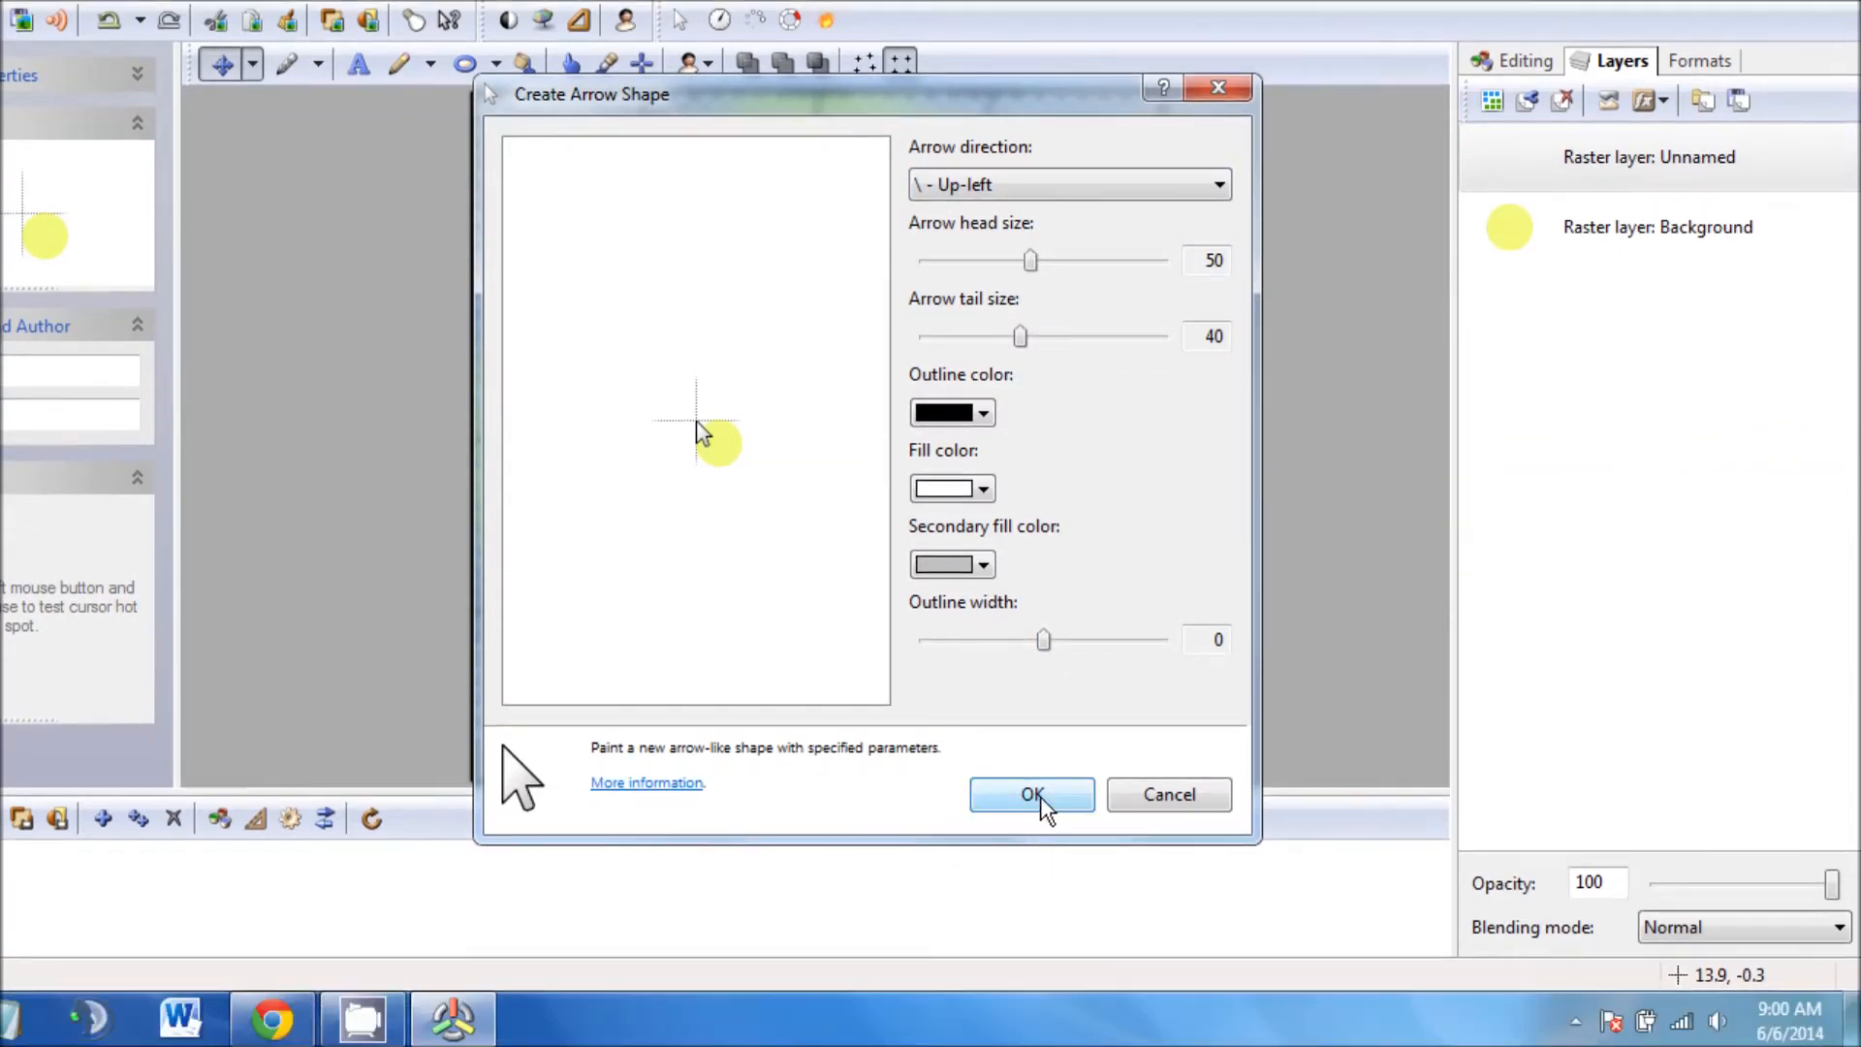
{"action": "left_click", "coordinate": [1033, 837]}
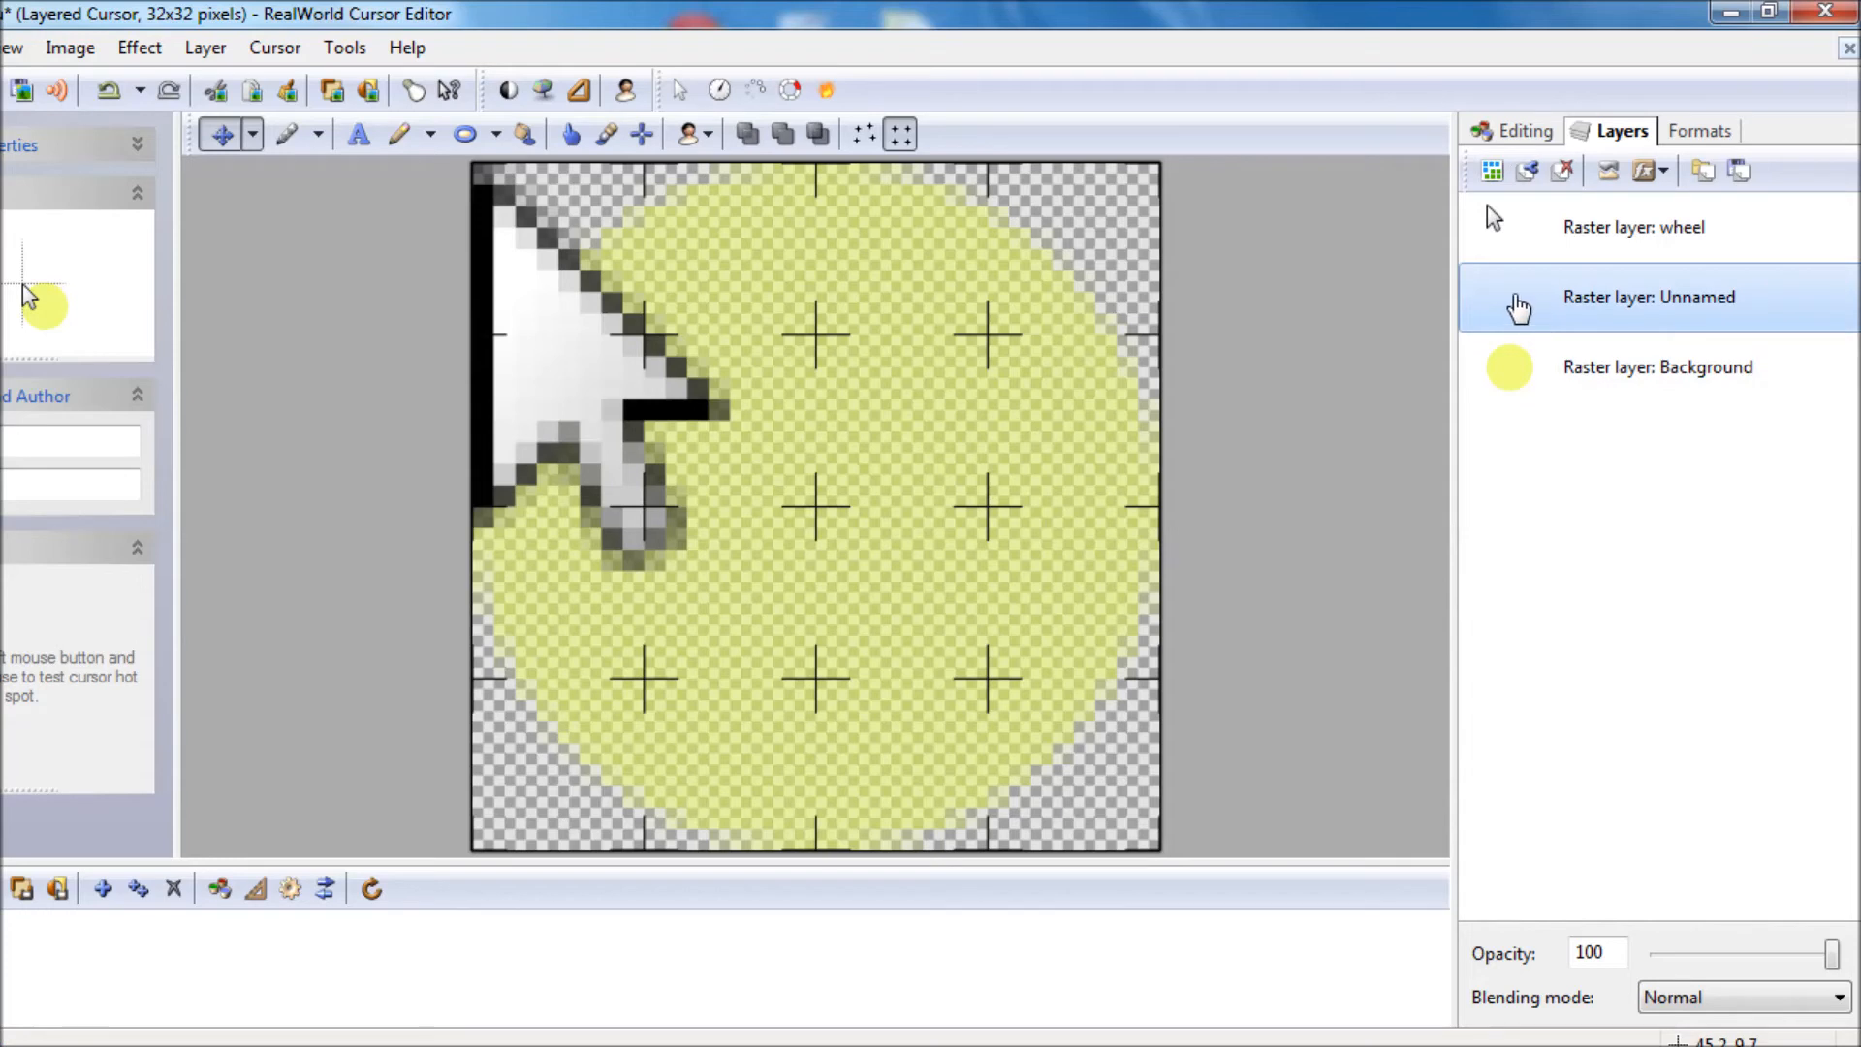
- Delete the empty unnamed raster layer between the arrow layer and the background
{"action": "right_click", "coordinate": [1515, 297]}
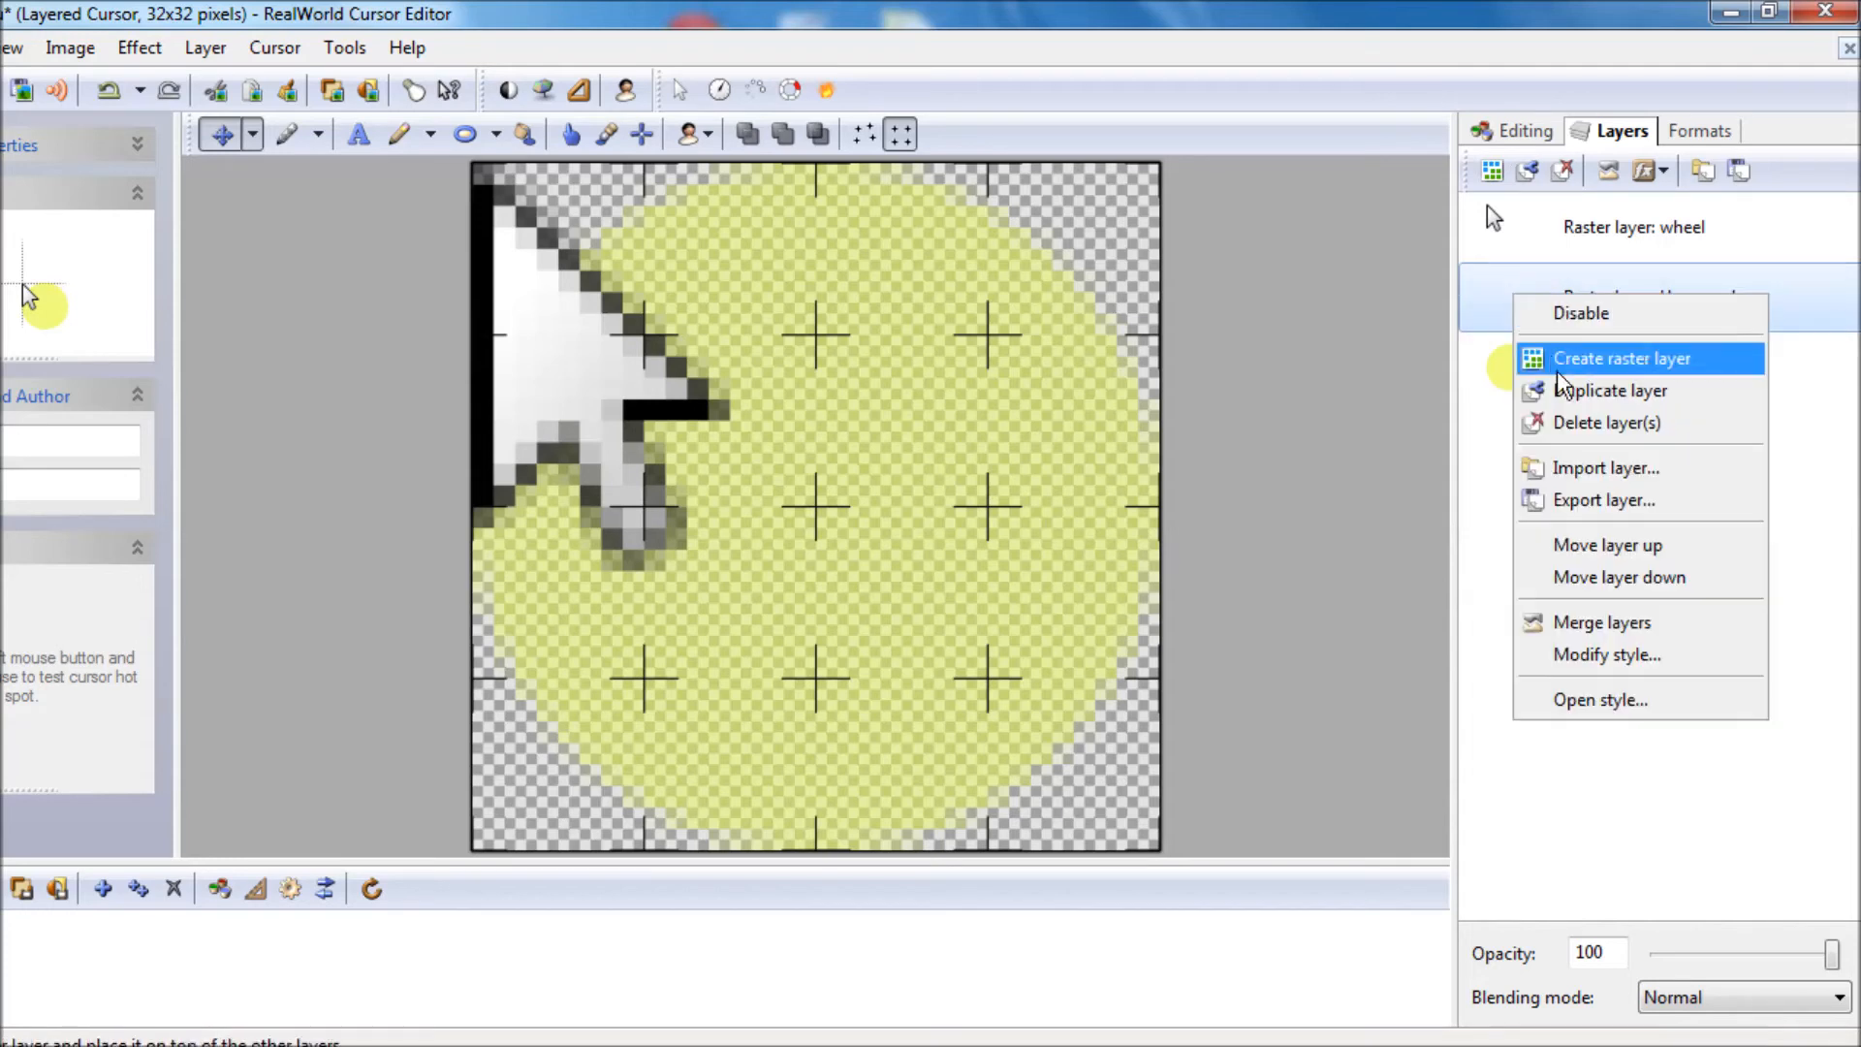
{"action": "left_click", "coordinate": [1582, 427]}
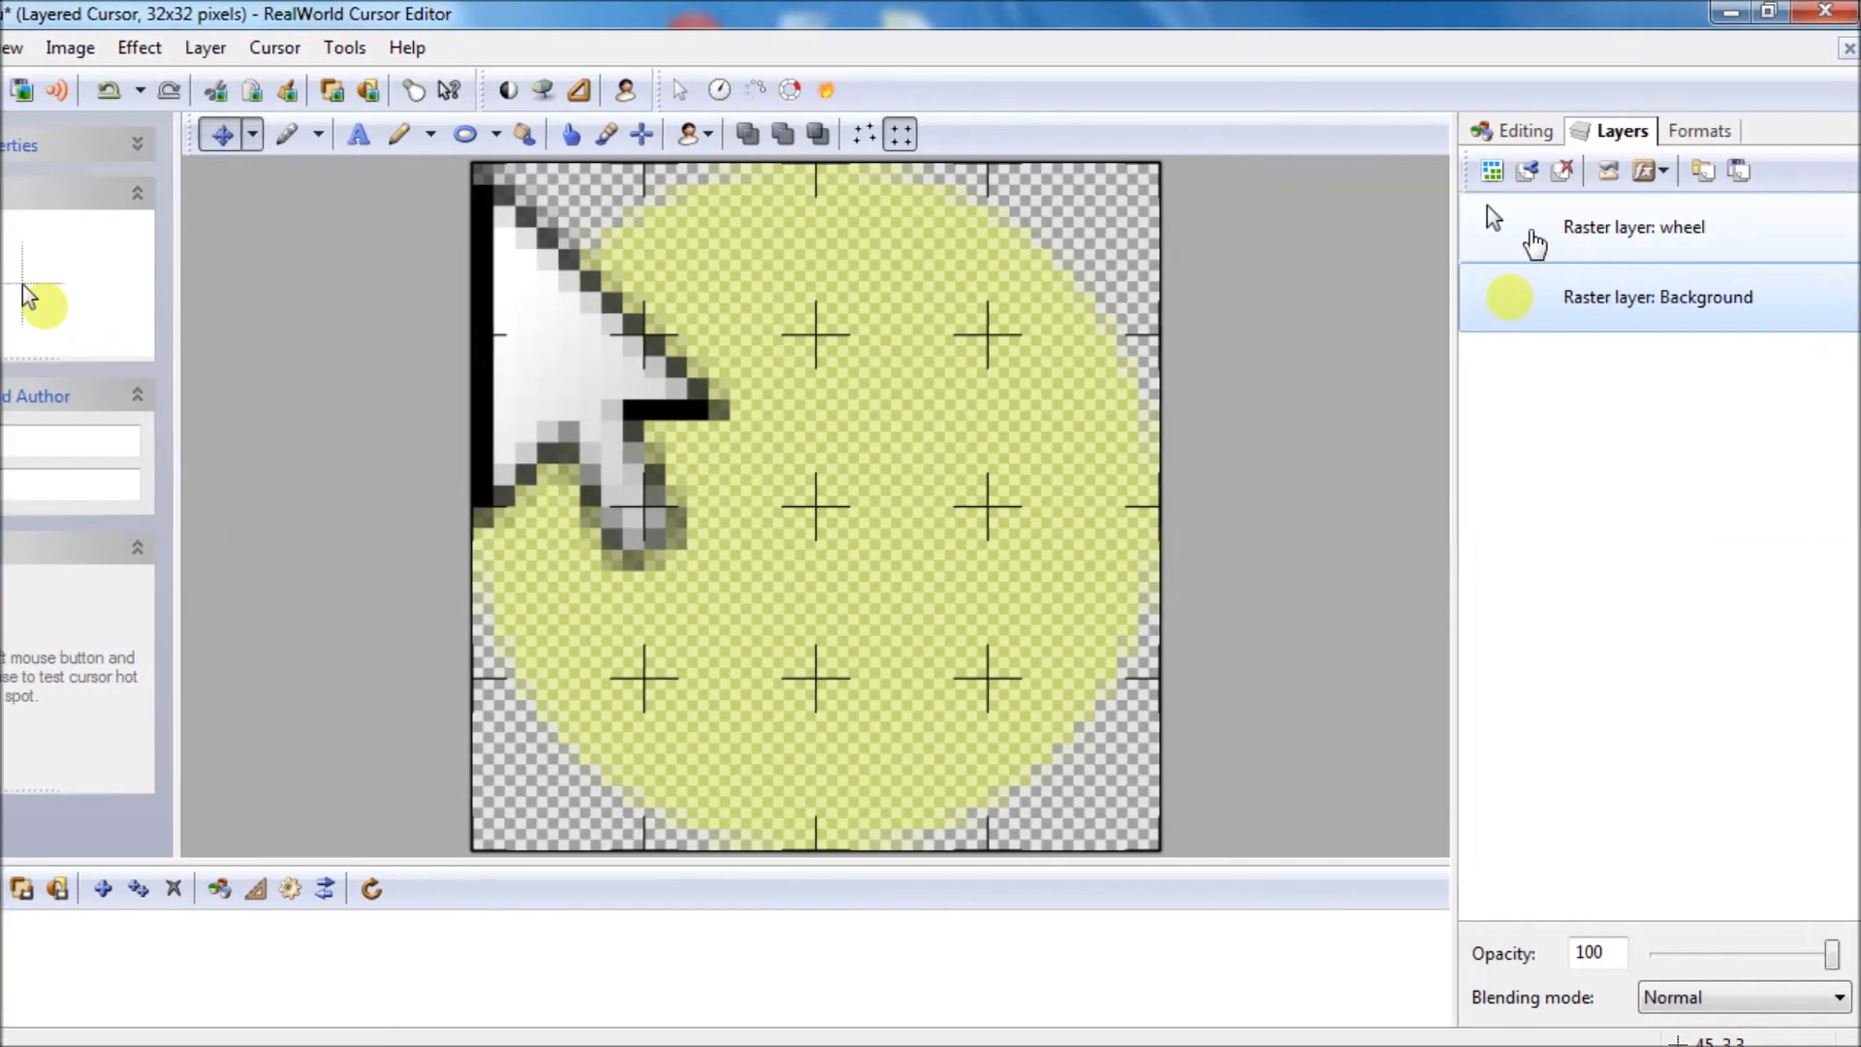
- Move the arrow on the "wheel" raster layer from the canvas corner so its tip sits near the middle of the yellow circle
{"action": "left_click", "coordinate": [1488, 207]}
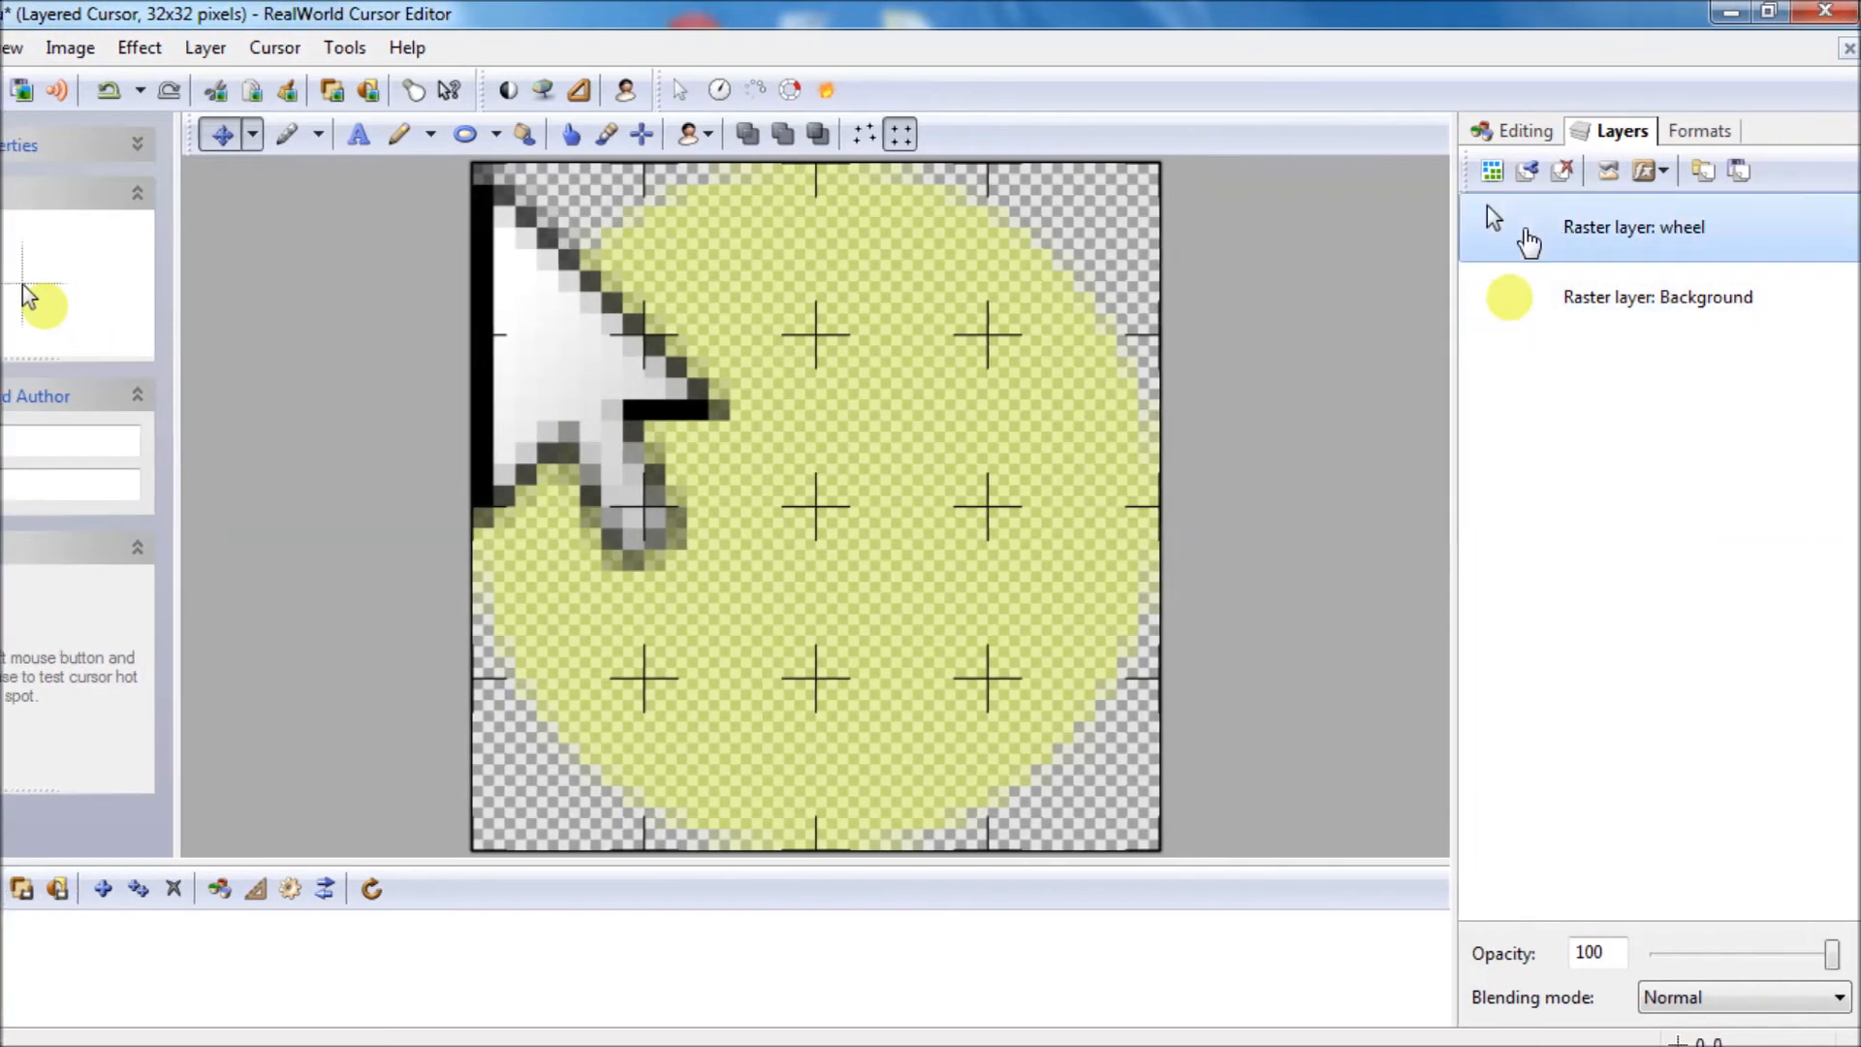
{"action": "left_click", "coordinate": [252, 134]}
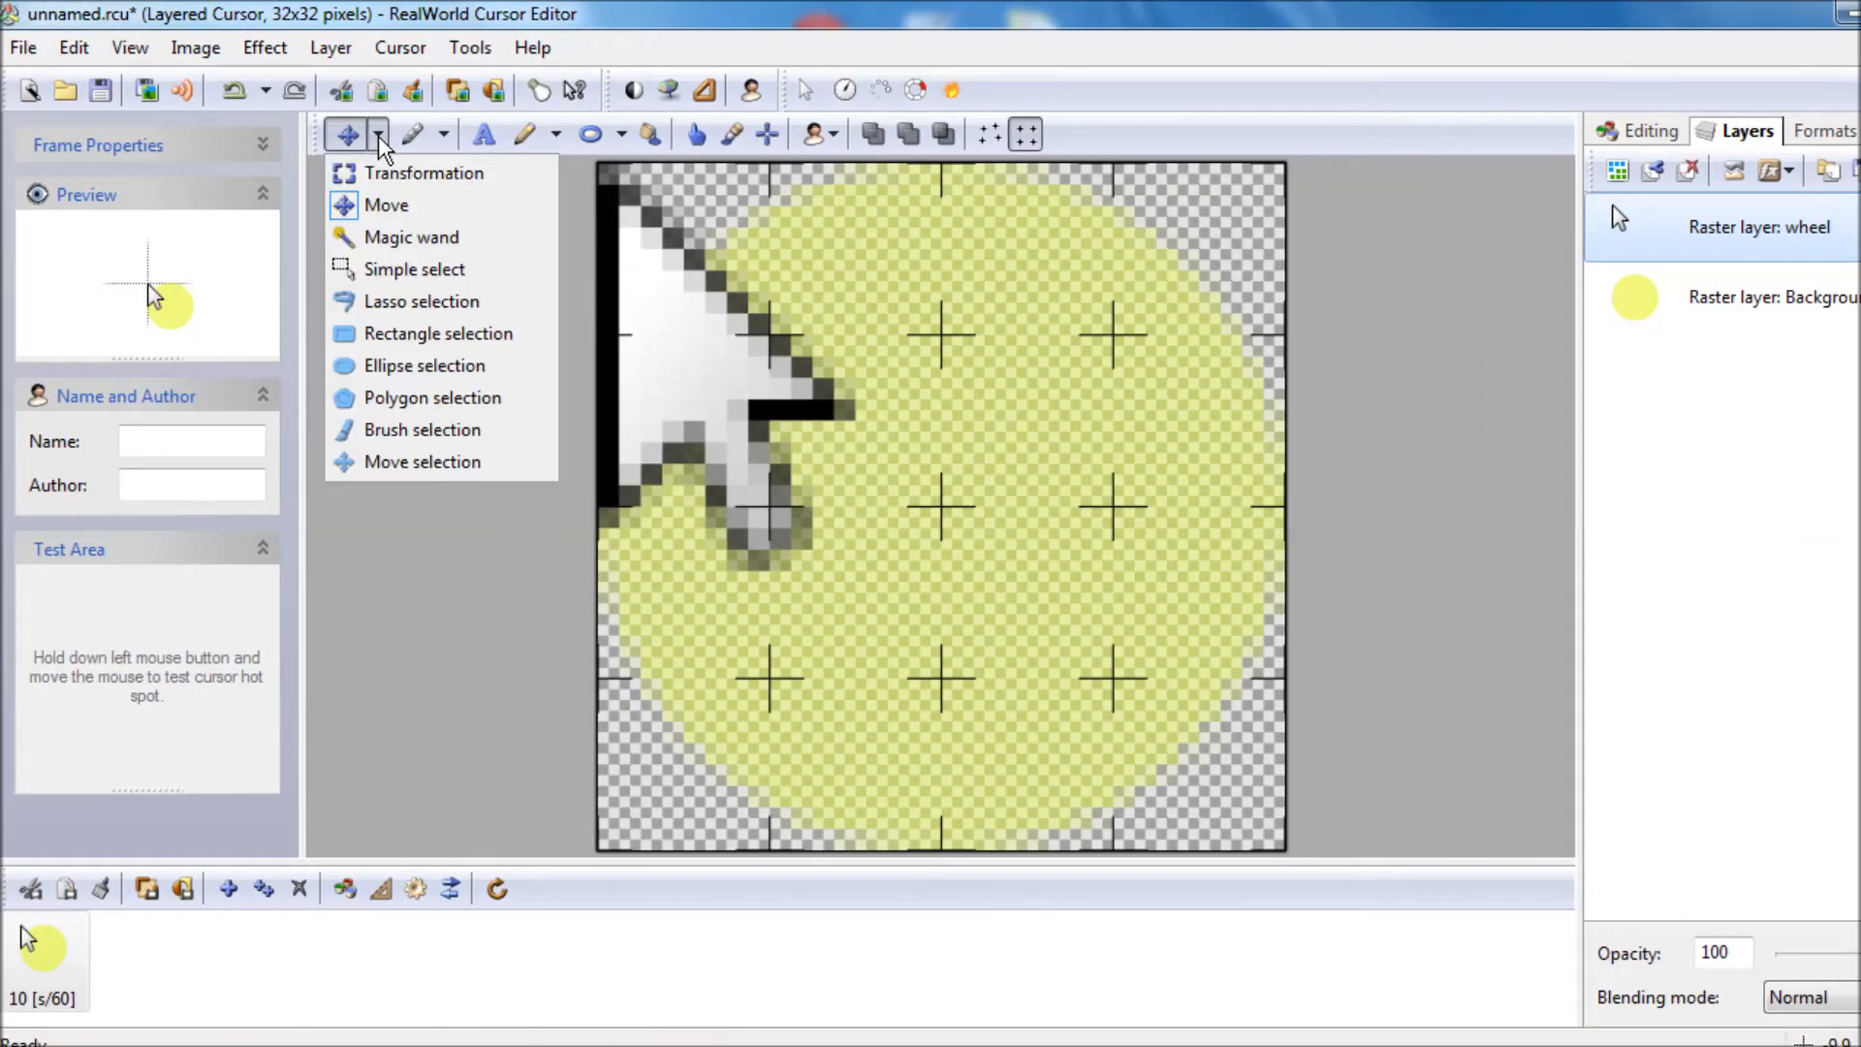
{"action": "left_click", "coordinate": [384, 207]}
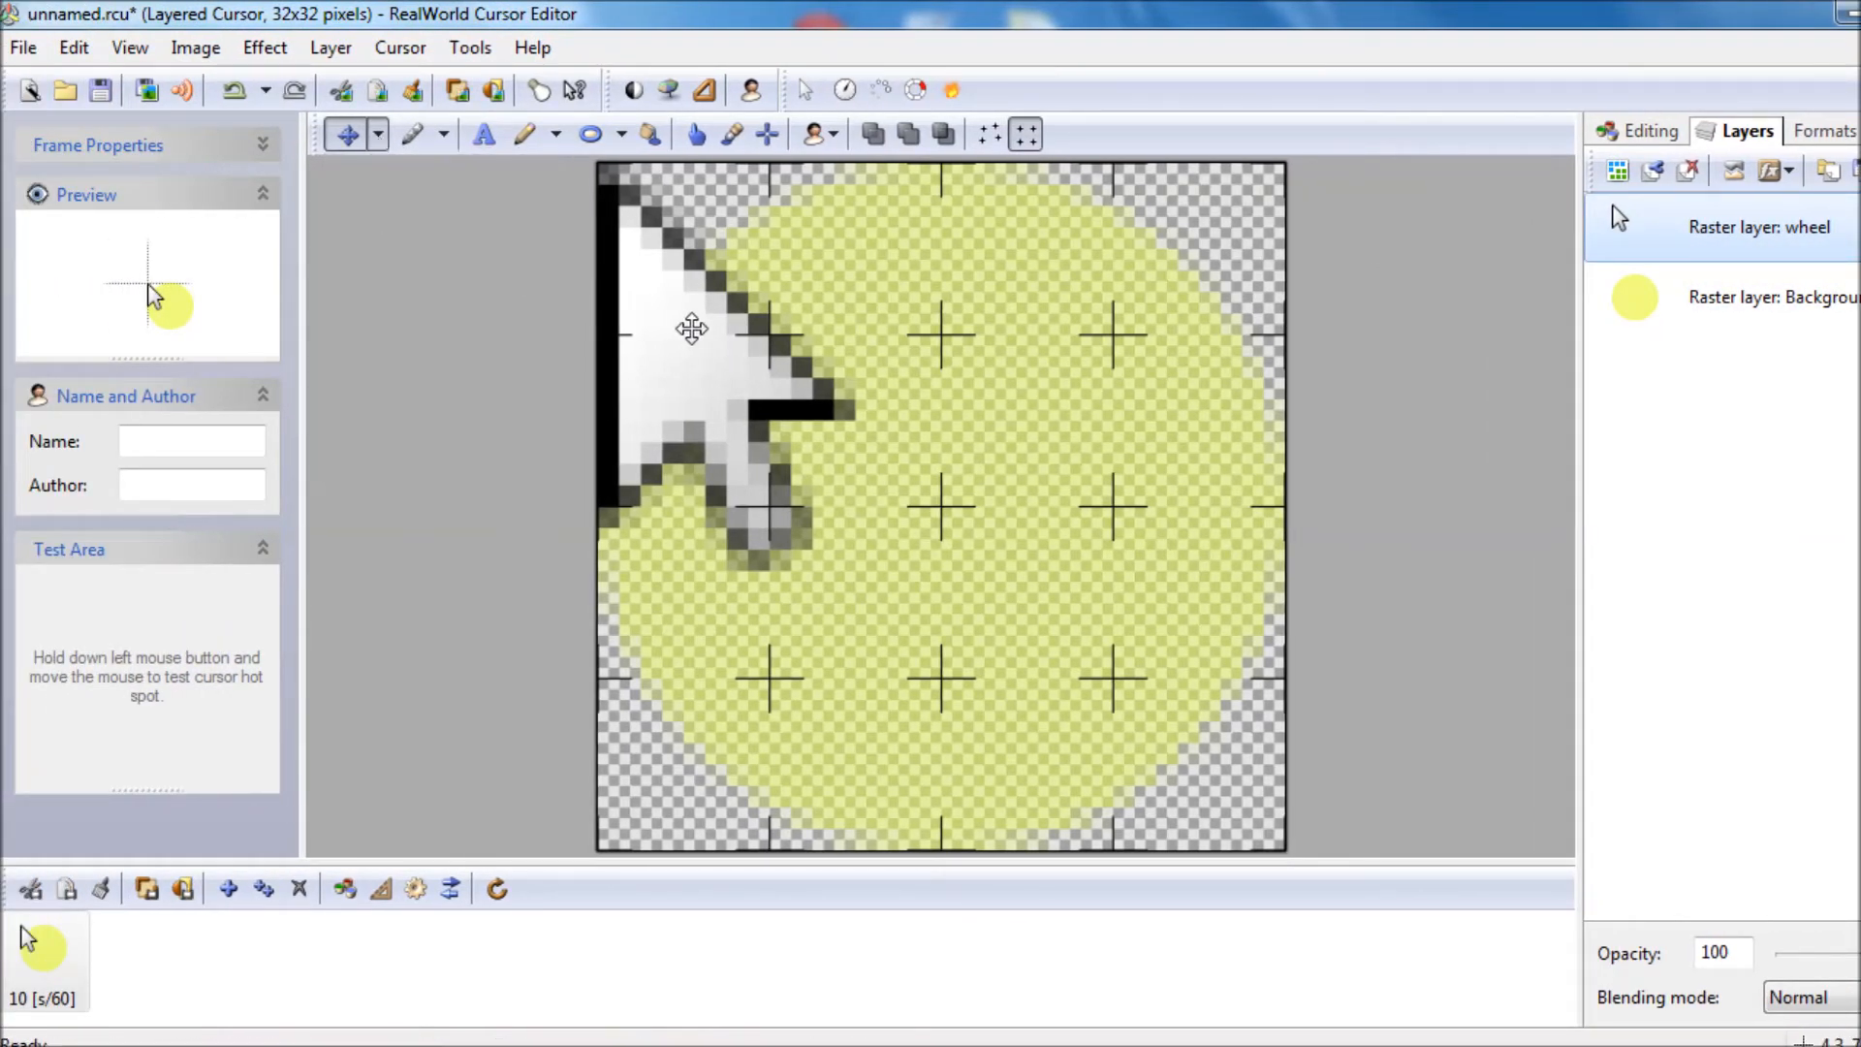
{"action": "left_click_drag", "start_coordinate": [688, 329], "coordinate": [932, 552]}
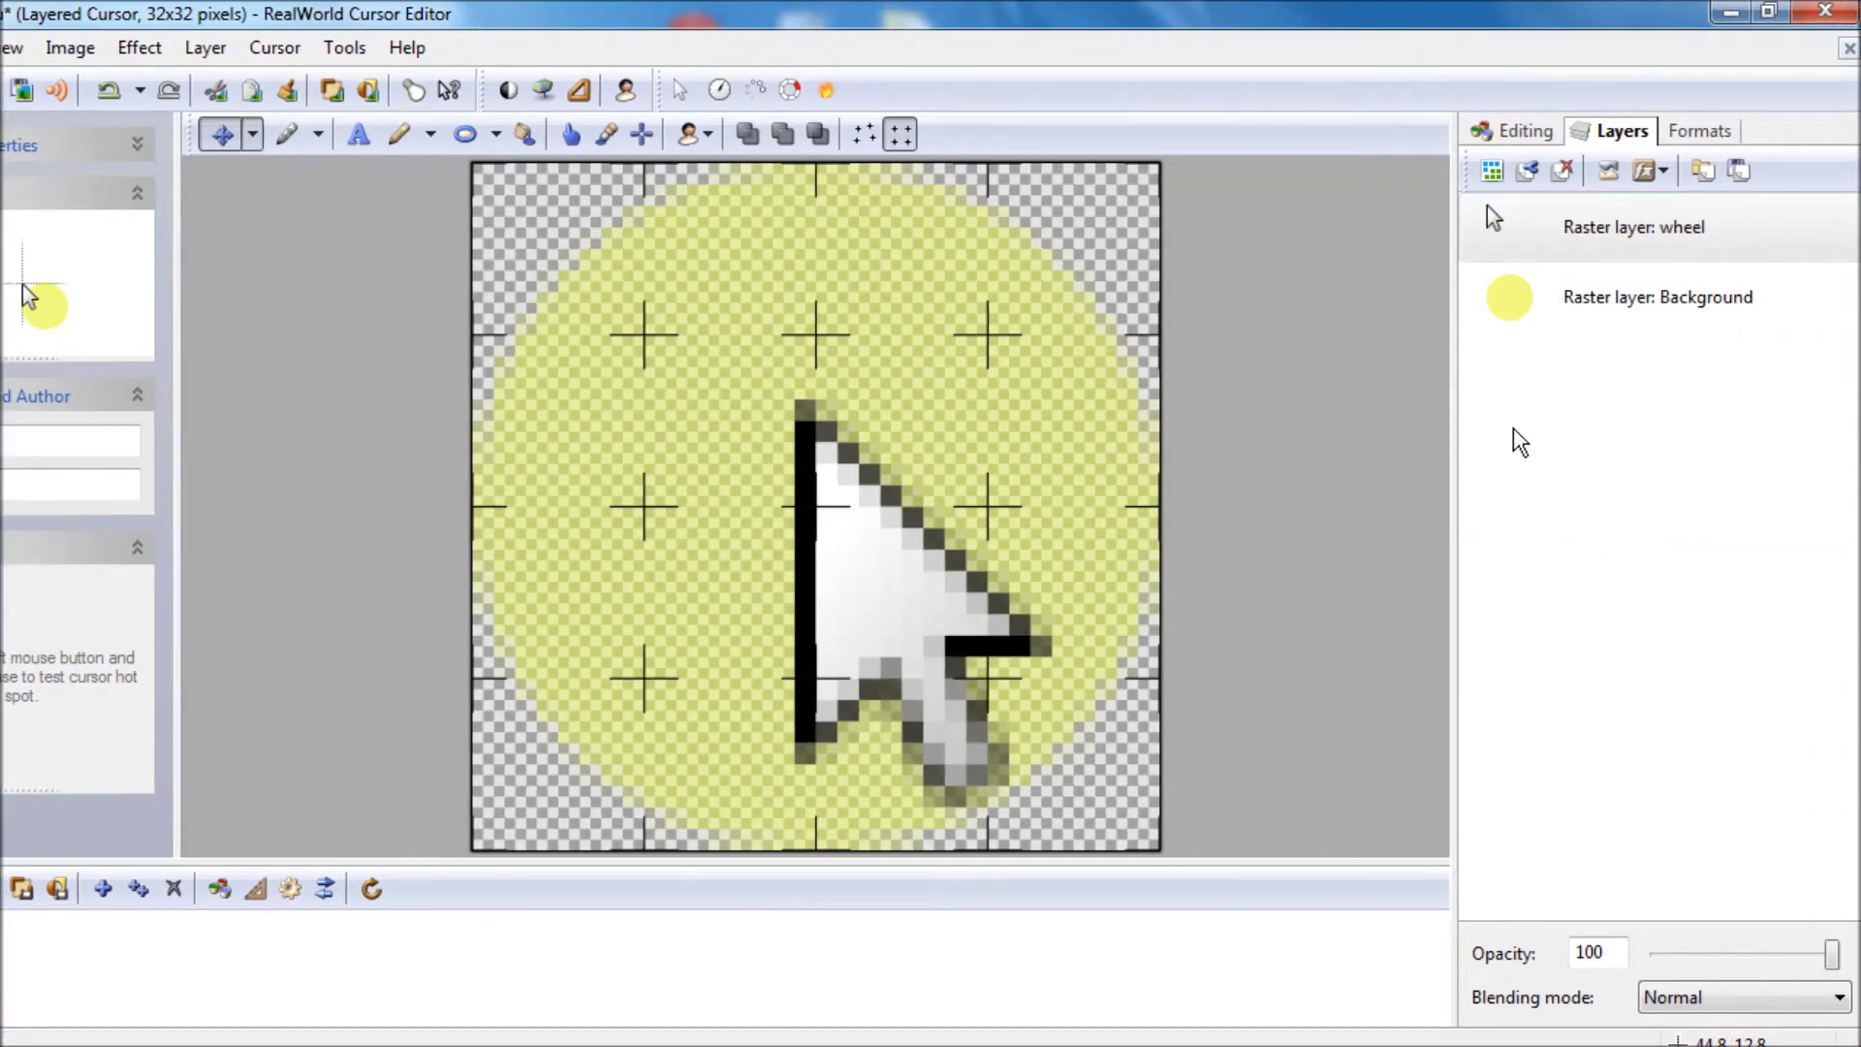
- Merge the arrow layer and the background circle into a single raster layer
{"action": "left_click", "coordinate": [1639, 427]}
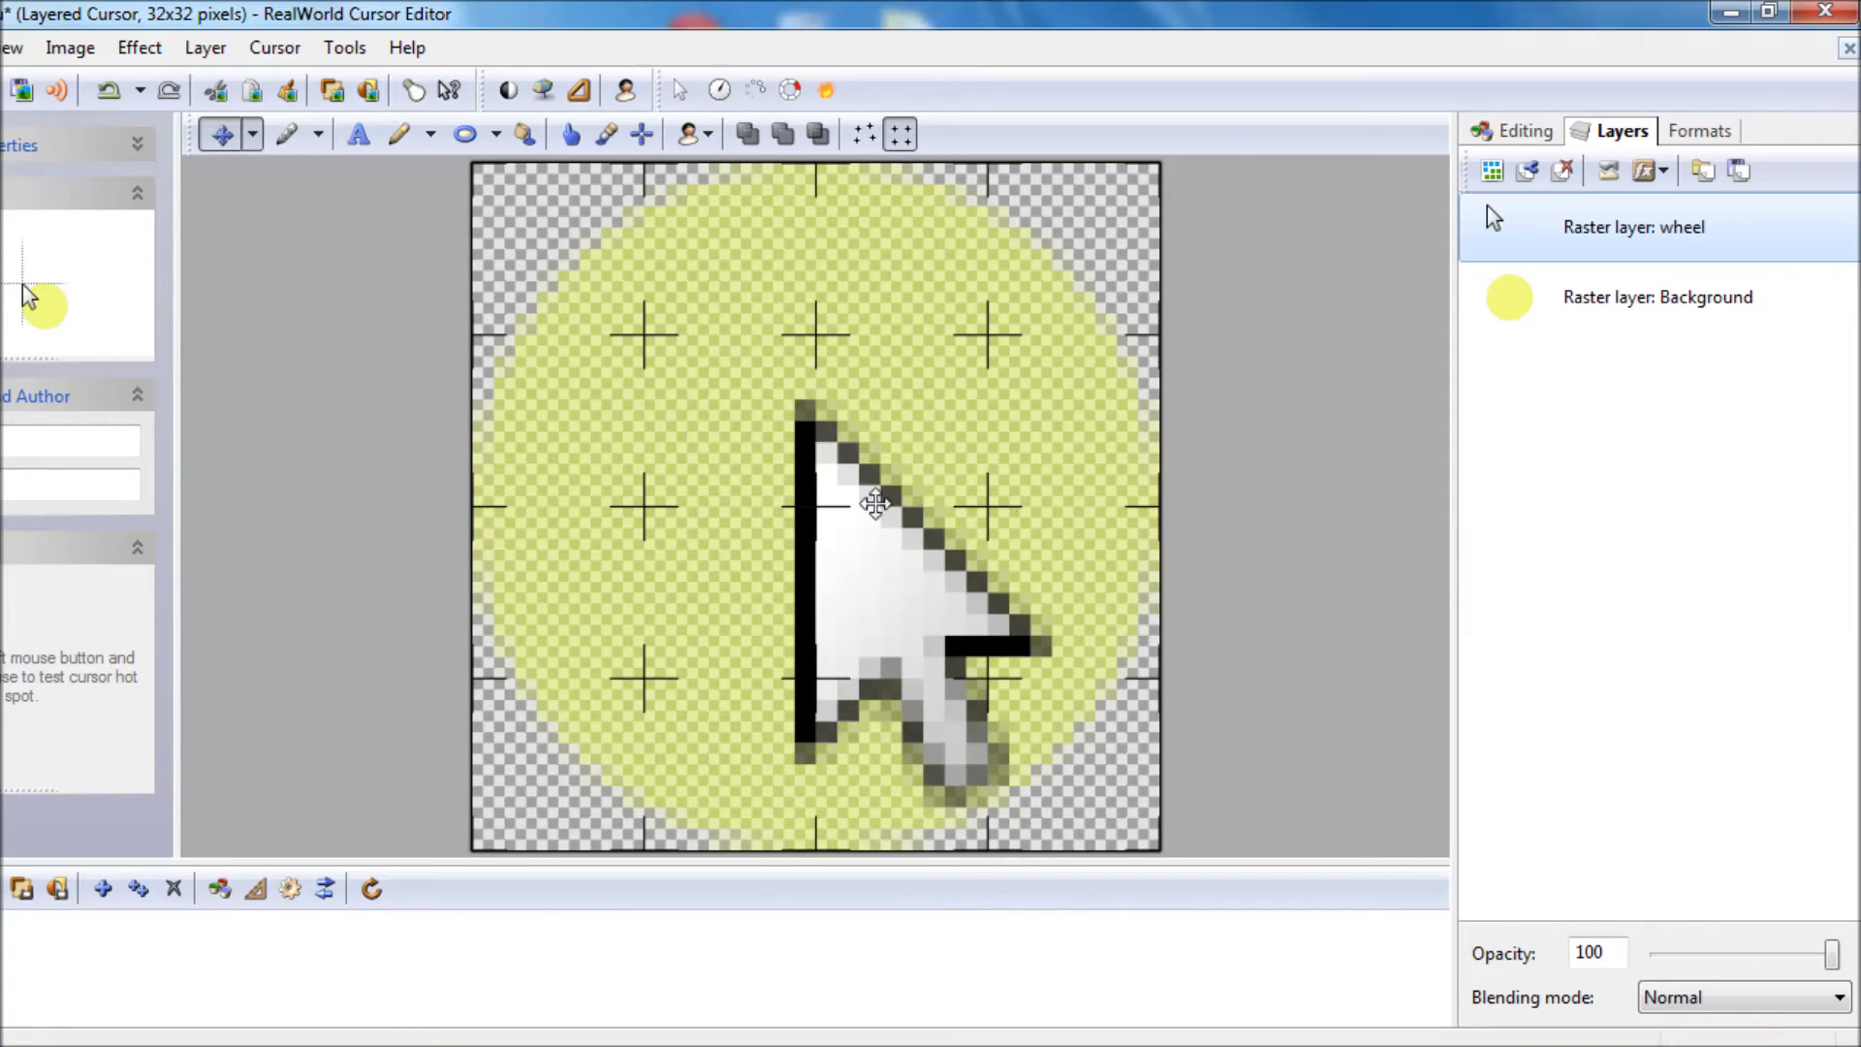
{"action": "right_click", "coordinate": [1545, 368]}
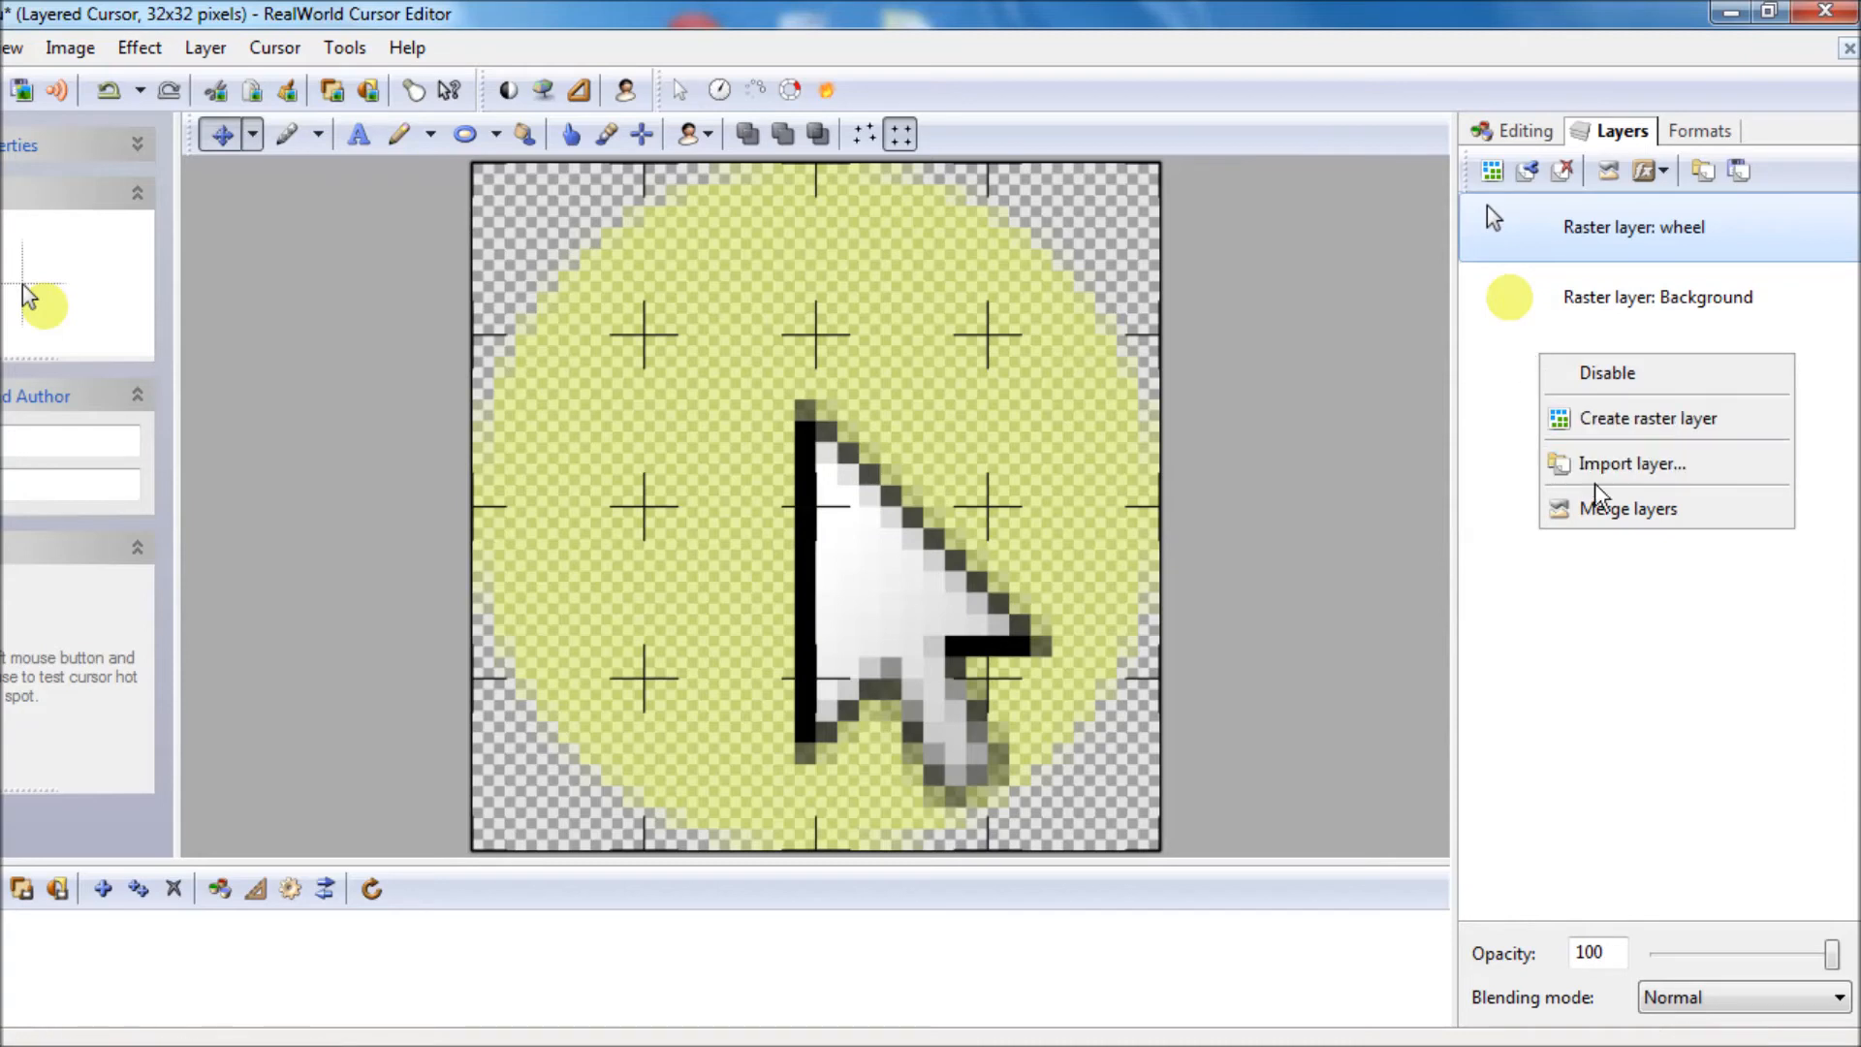
{"action": "left_click", "coordinate": [1493, 383]}
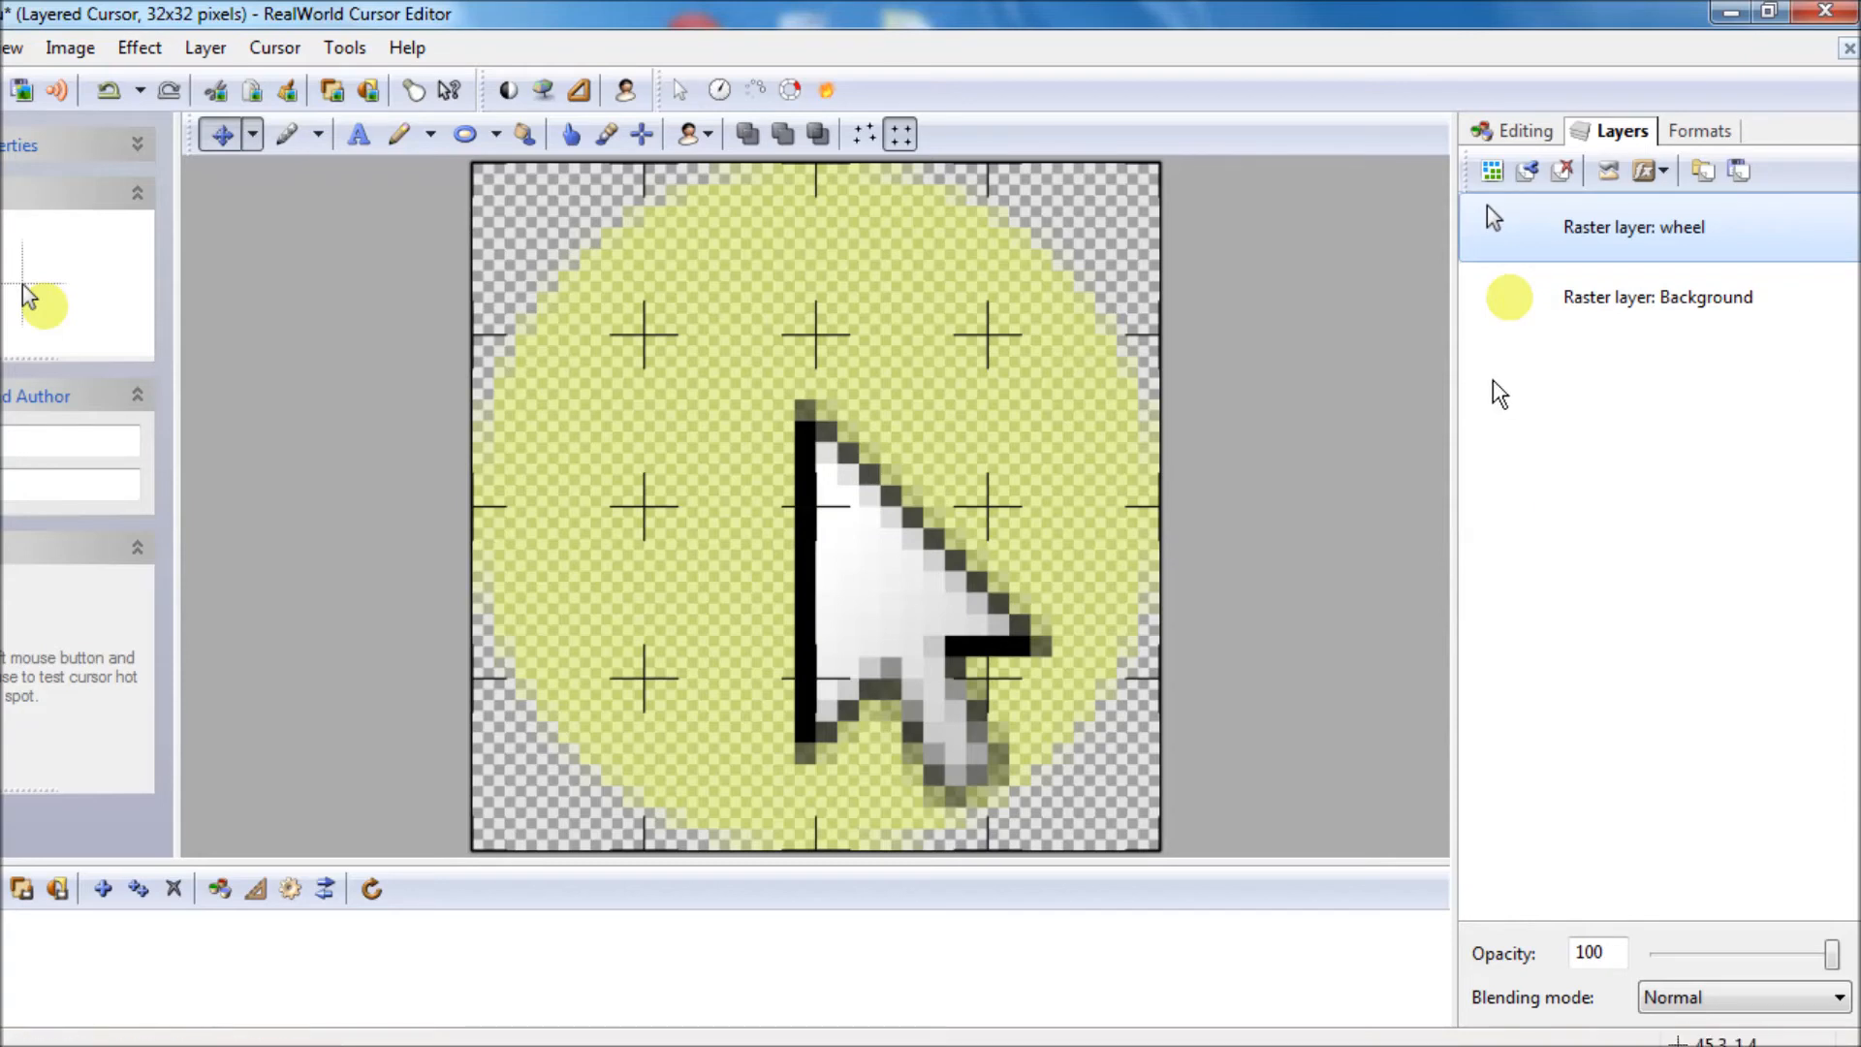
{"action": "left_click", "coordinate": [1608, 174]}
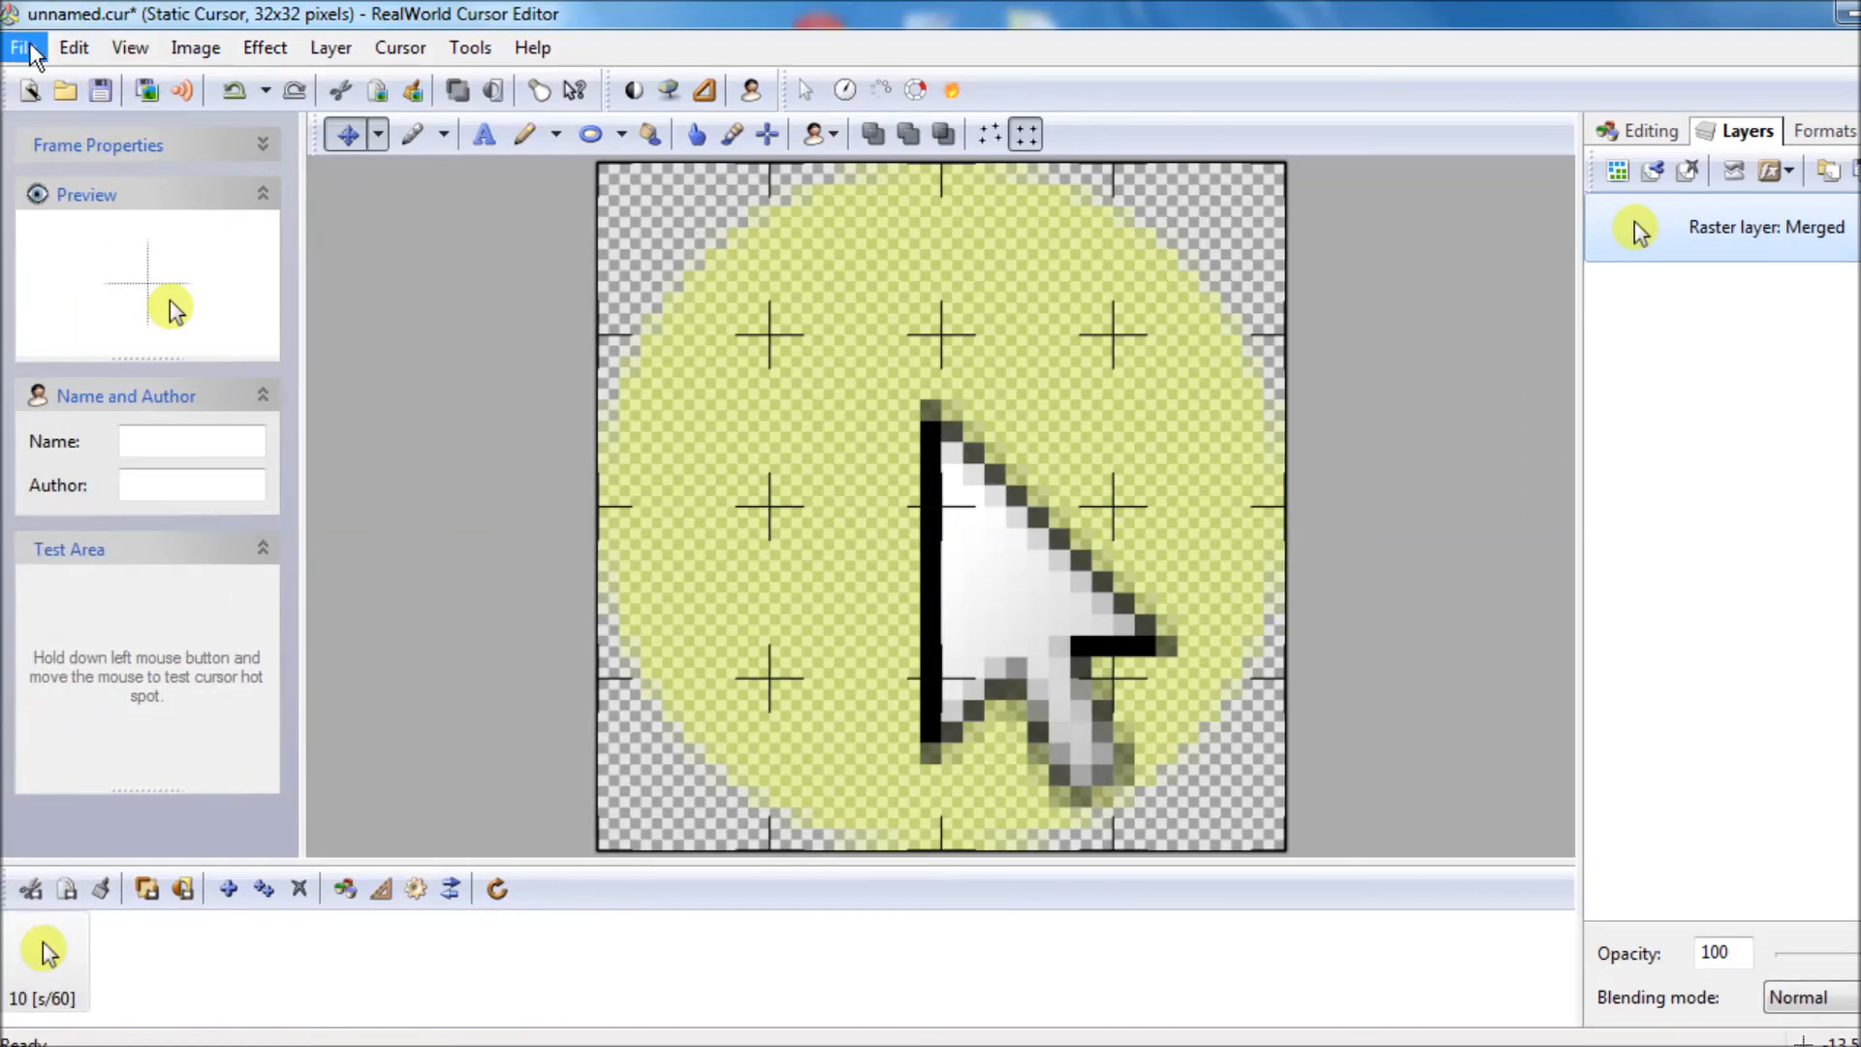
- Save the merged cursor to the Desktop as a static cursor file named simplehow2z.cur
{"action": "left_click", "coordinate": [23, 48]}
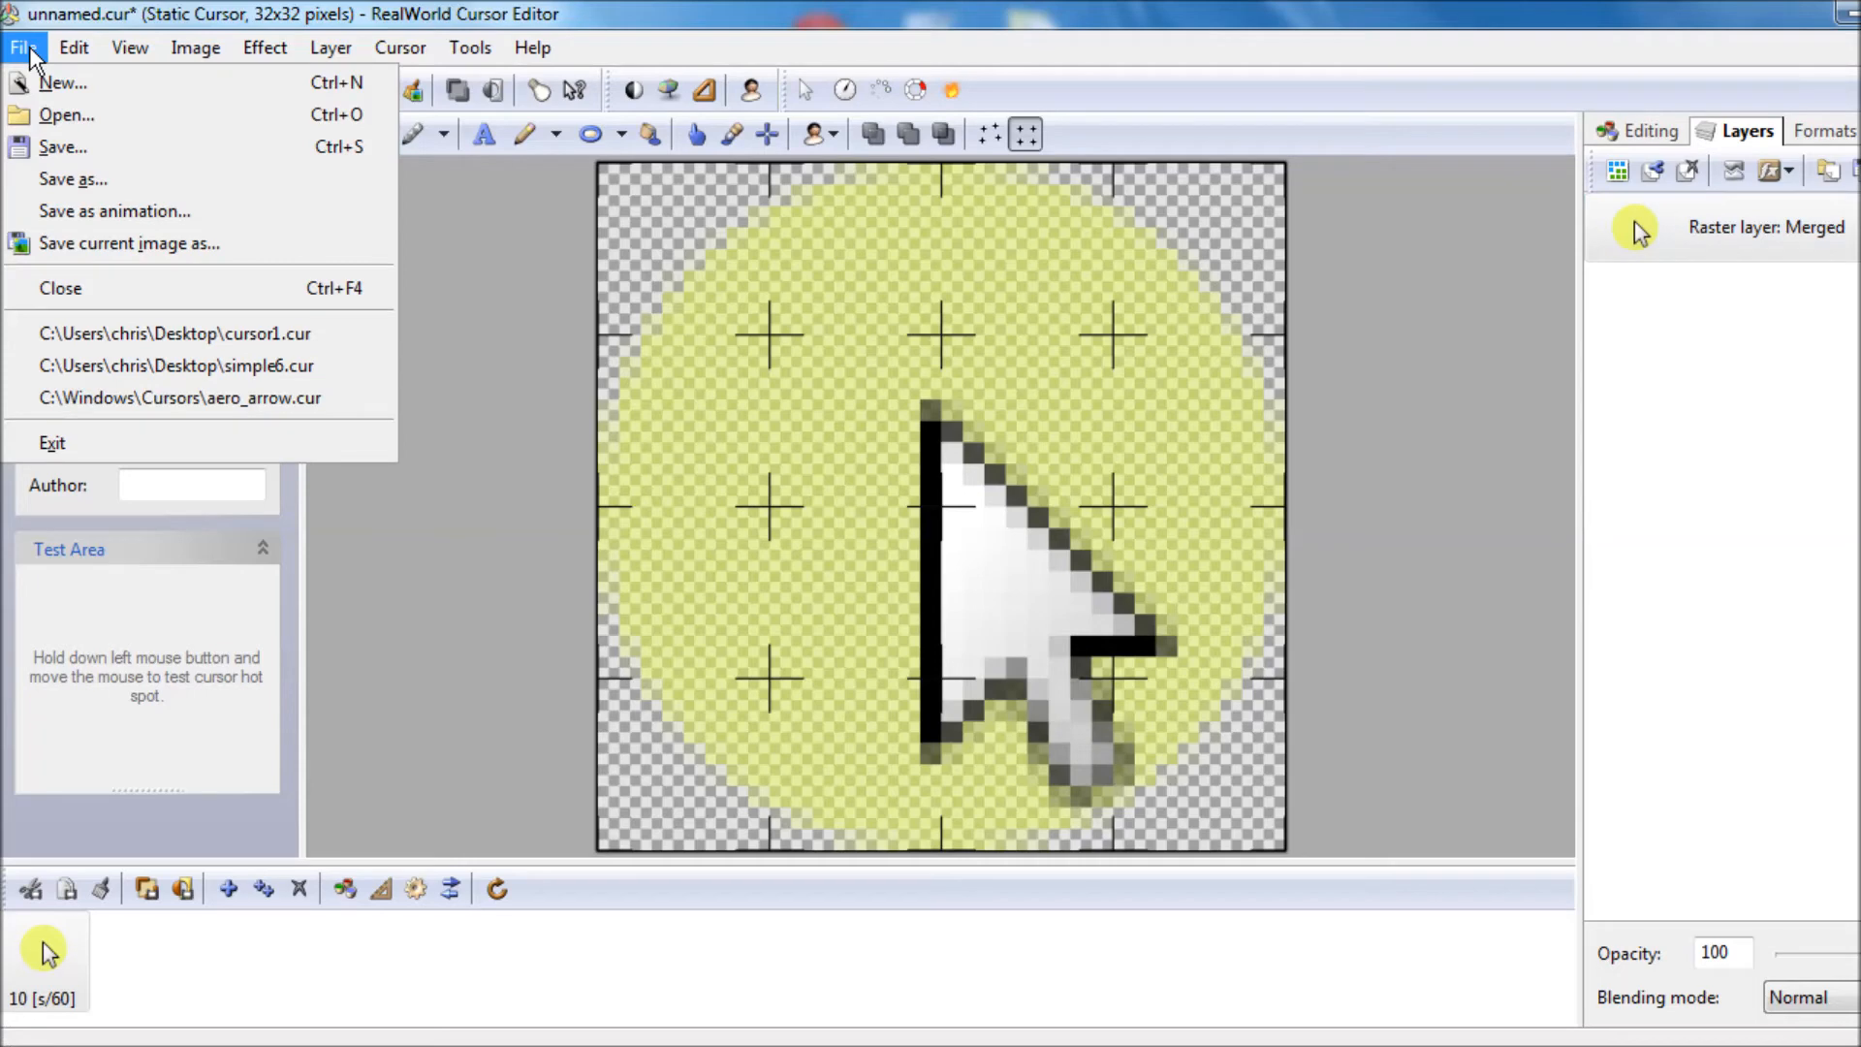
{"action": "left_click", "coordinate": [66, 179]}
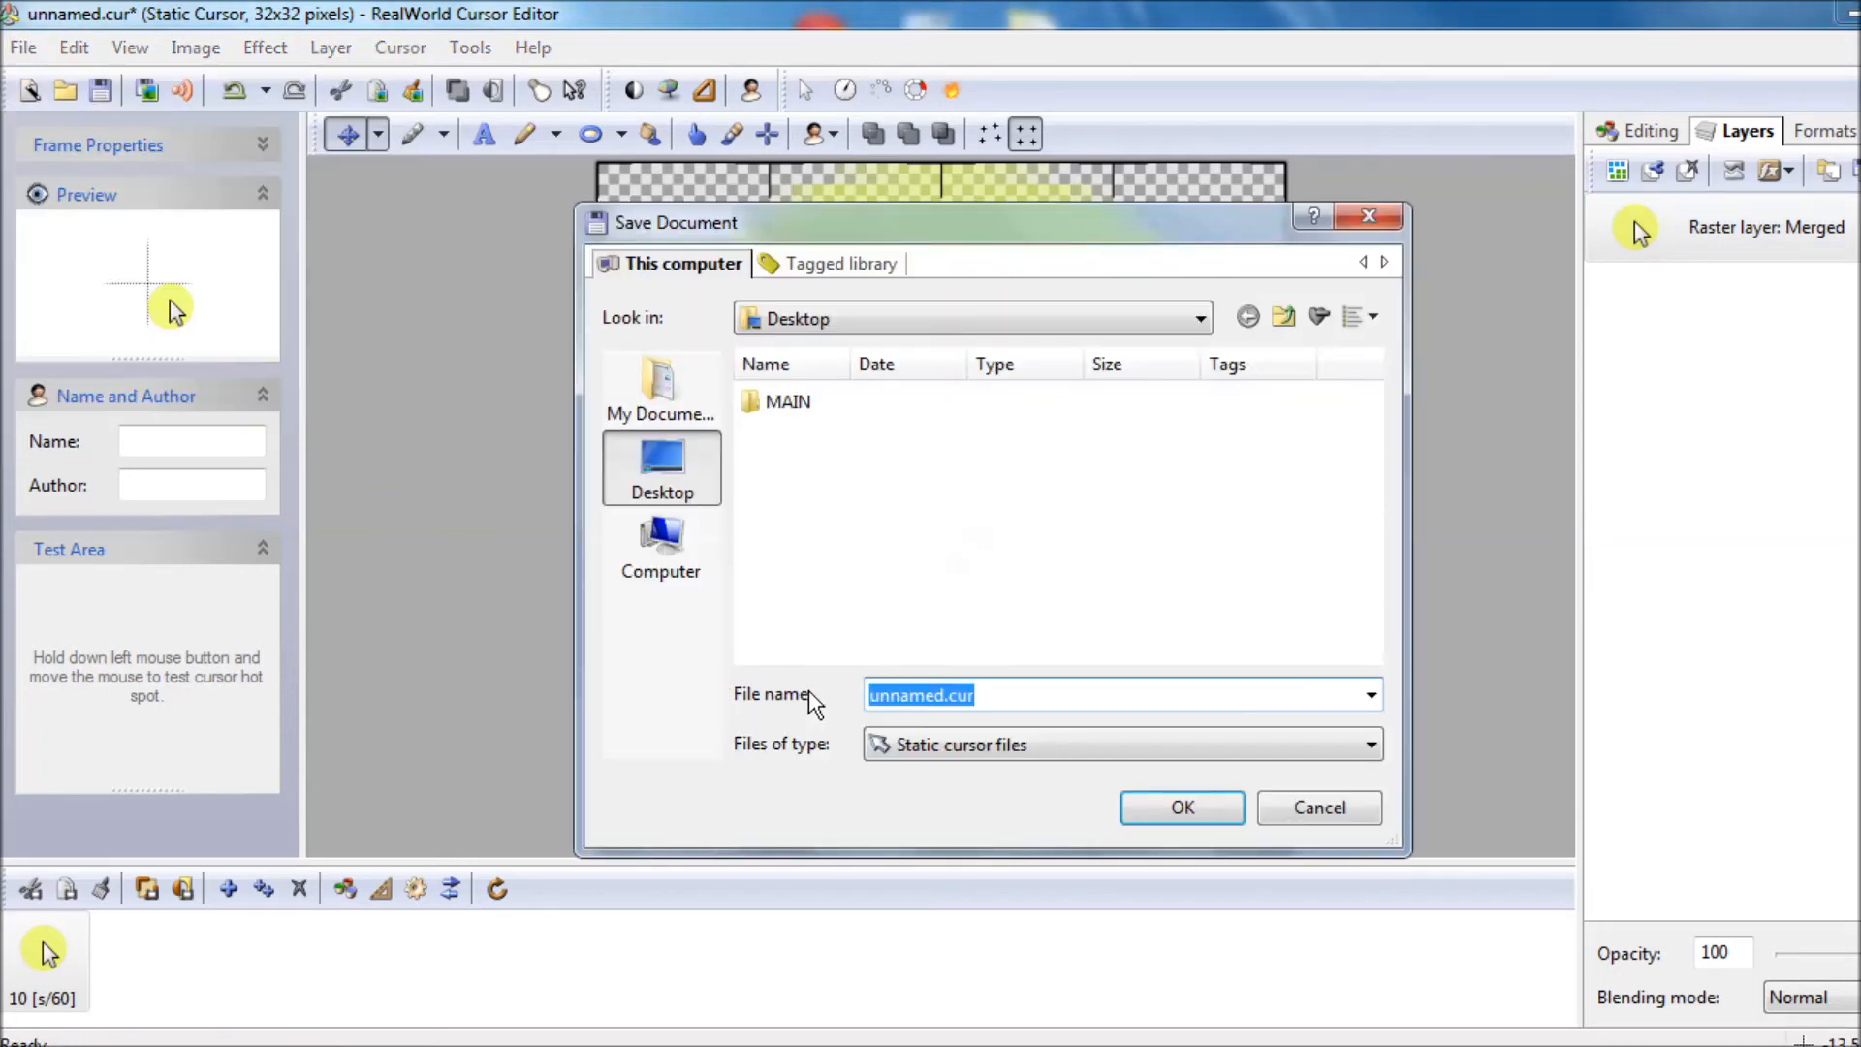
{"action": "left_click", "coordinate": [919, 764]}
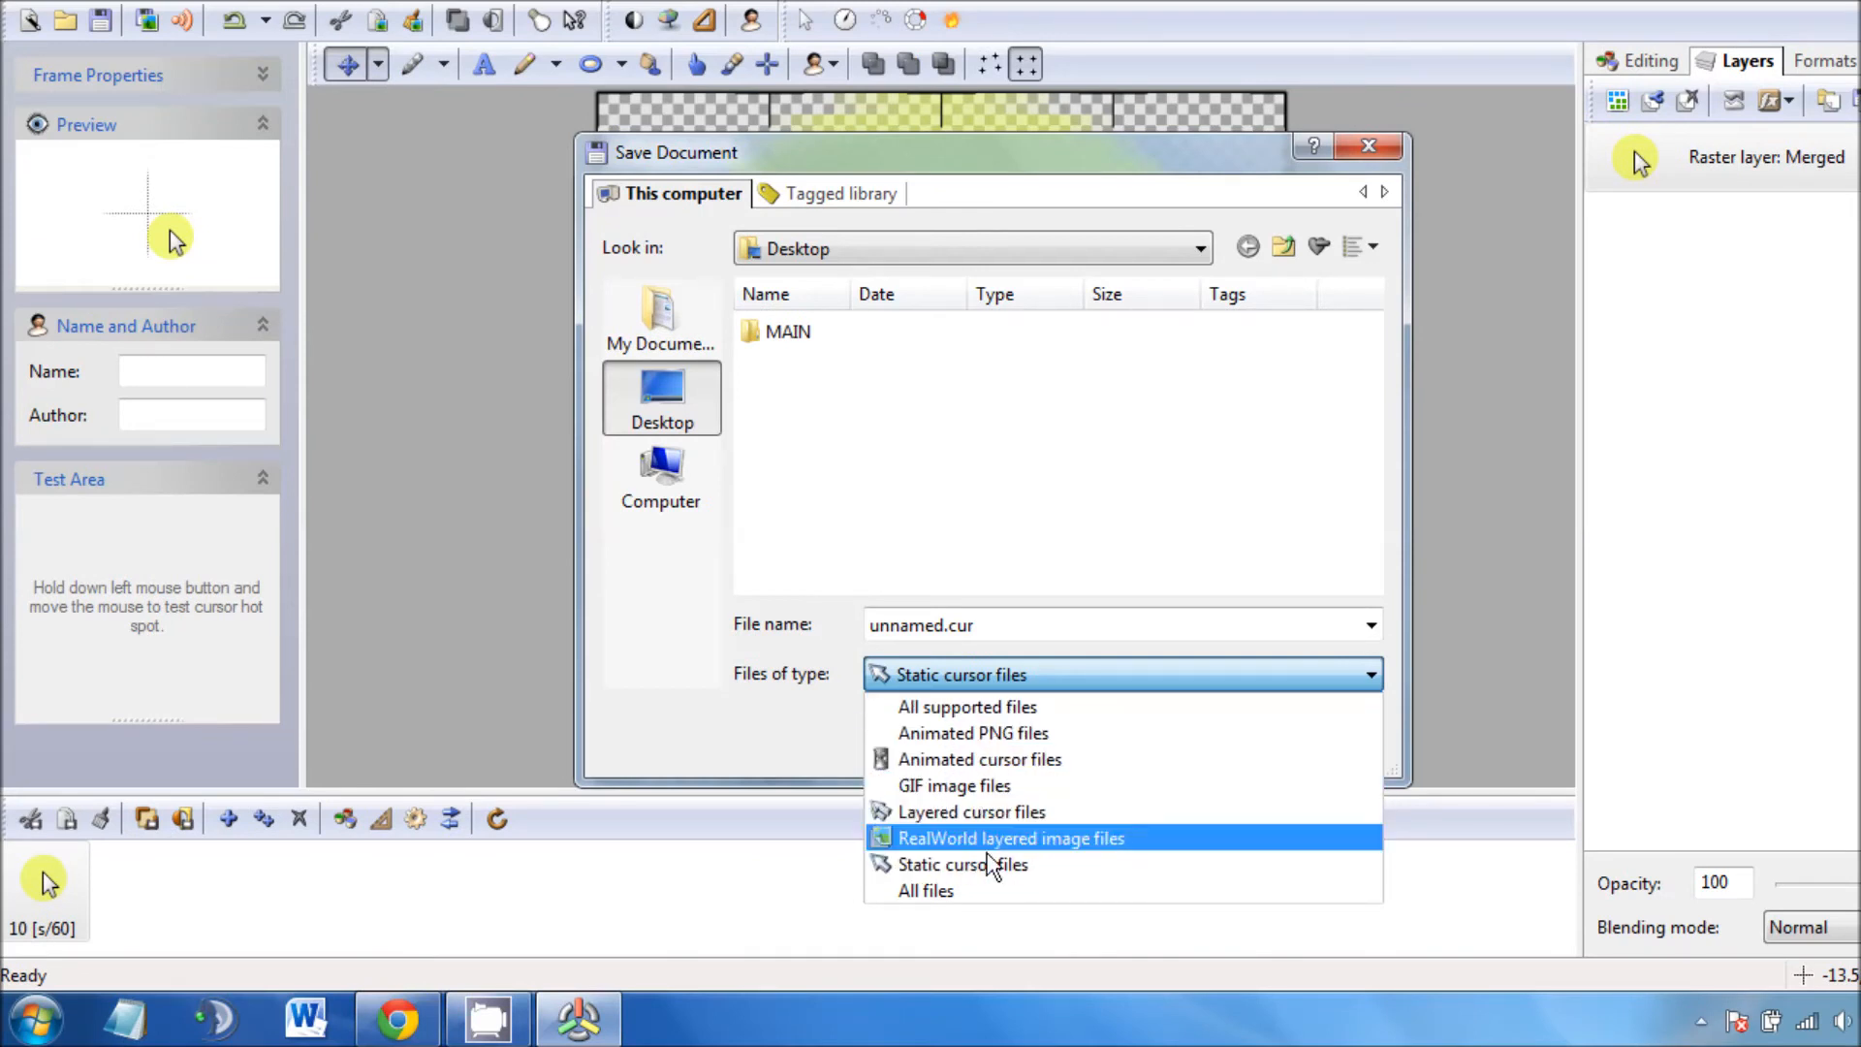
{"action": "left_click", "coordinate": [963, 869]}
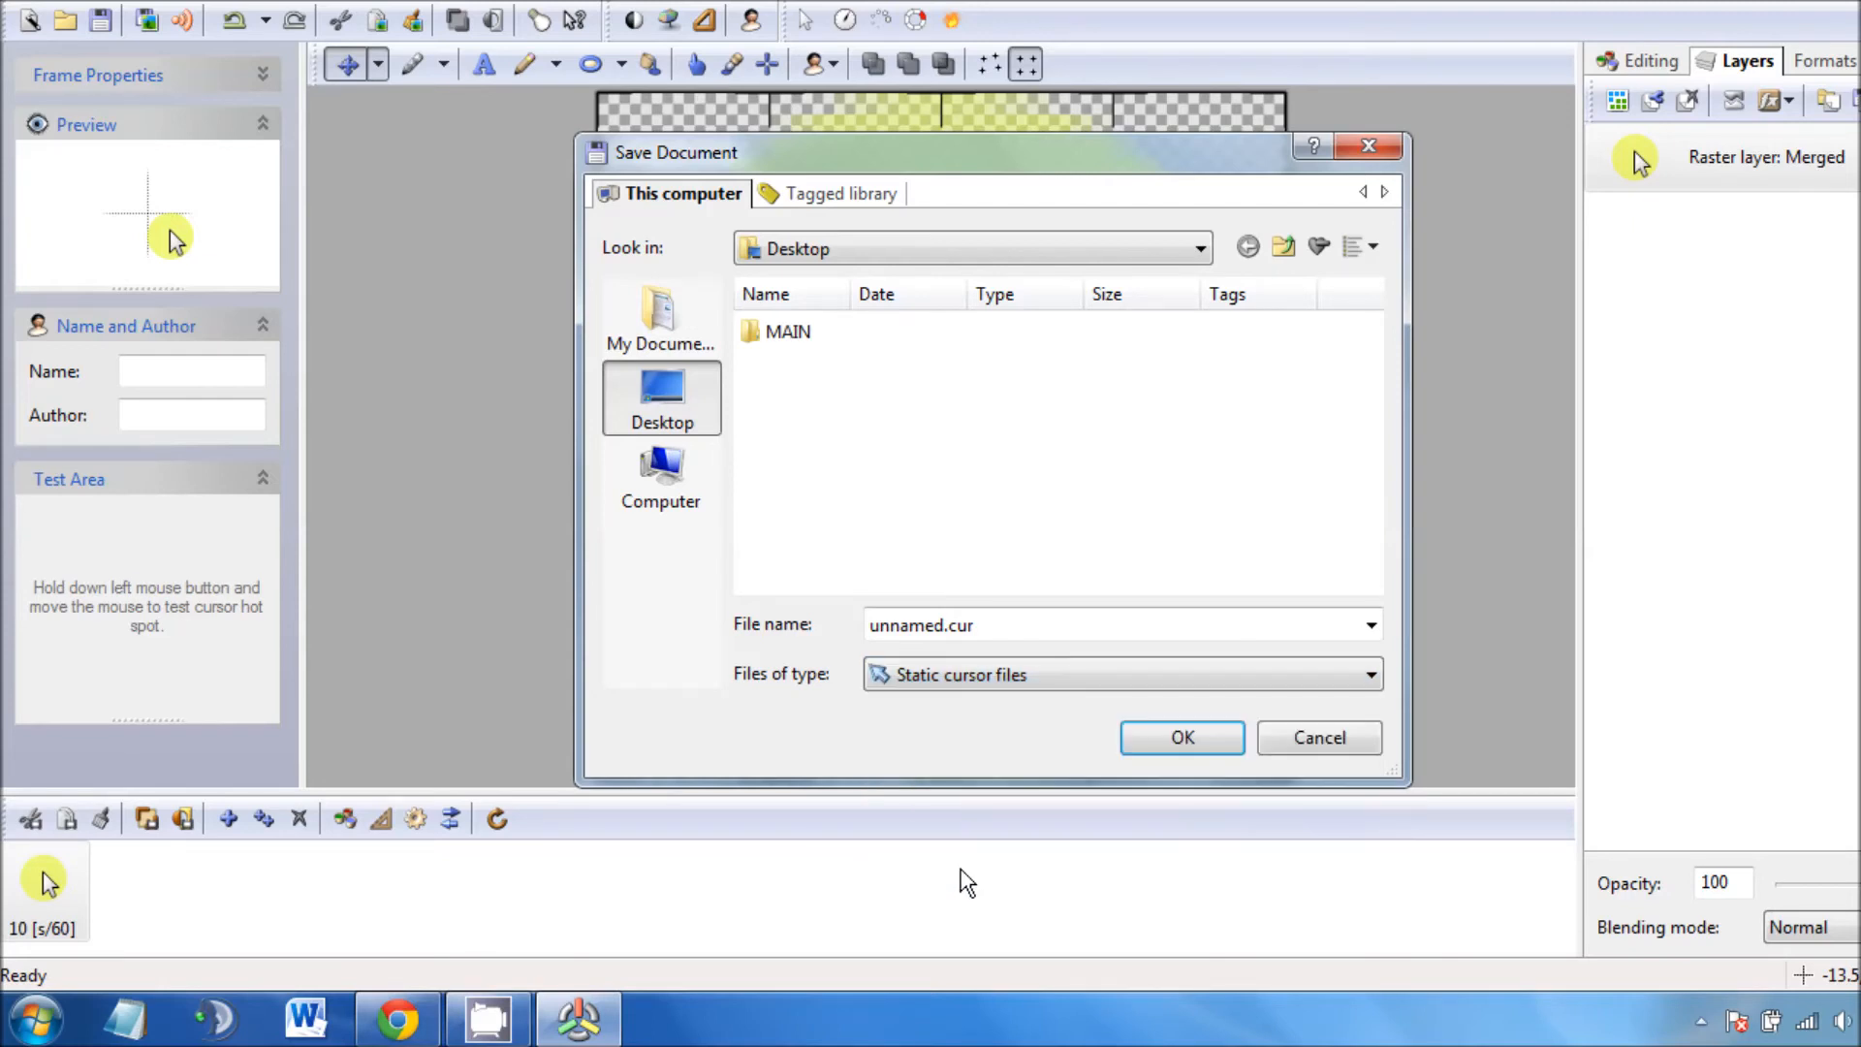
{"action": "left_click", "coordinate": [977, 626]}
{"action": "double_click", "coordinate": [977, 625]}
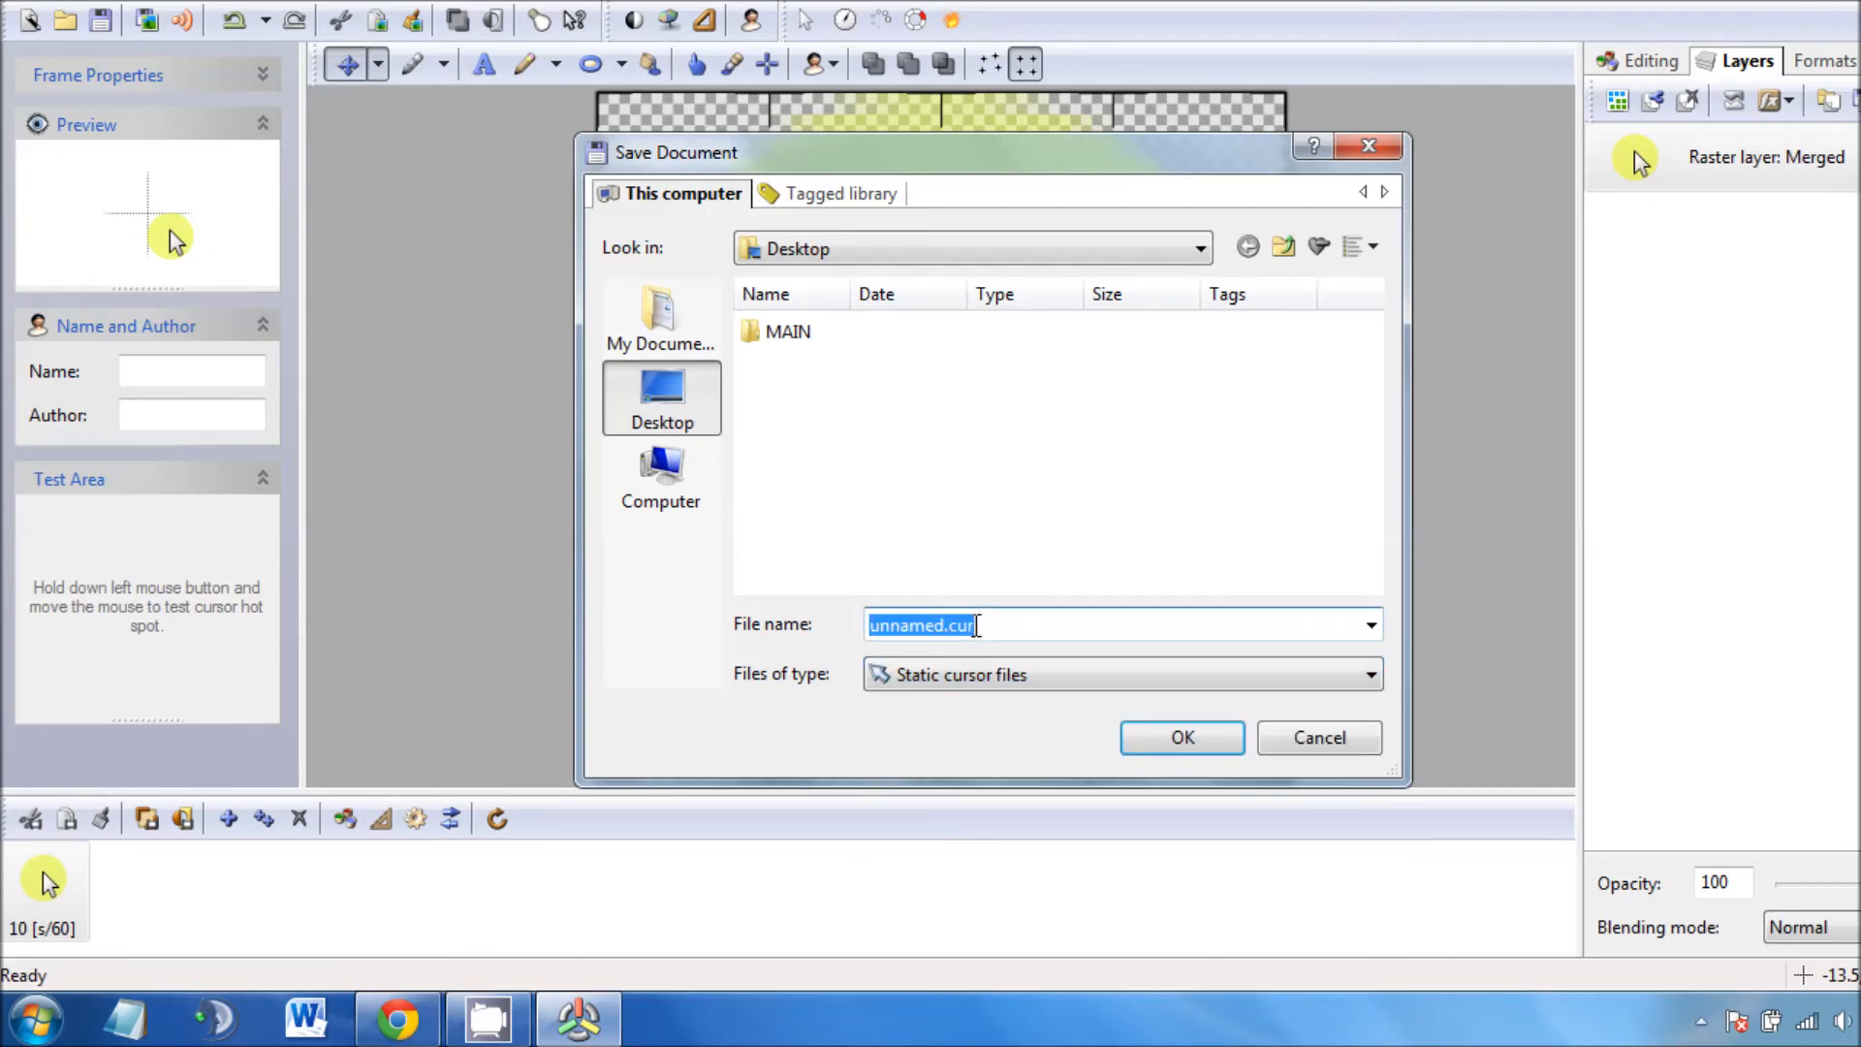
{"action": "left_click", "coordinate": [947, 626]}
{"action": "left_click_drag", "start_coordinate": [947, 626], "coordinate": [827, 628]}
{"action": "type", "text": "simplehow2z"}
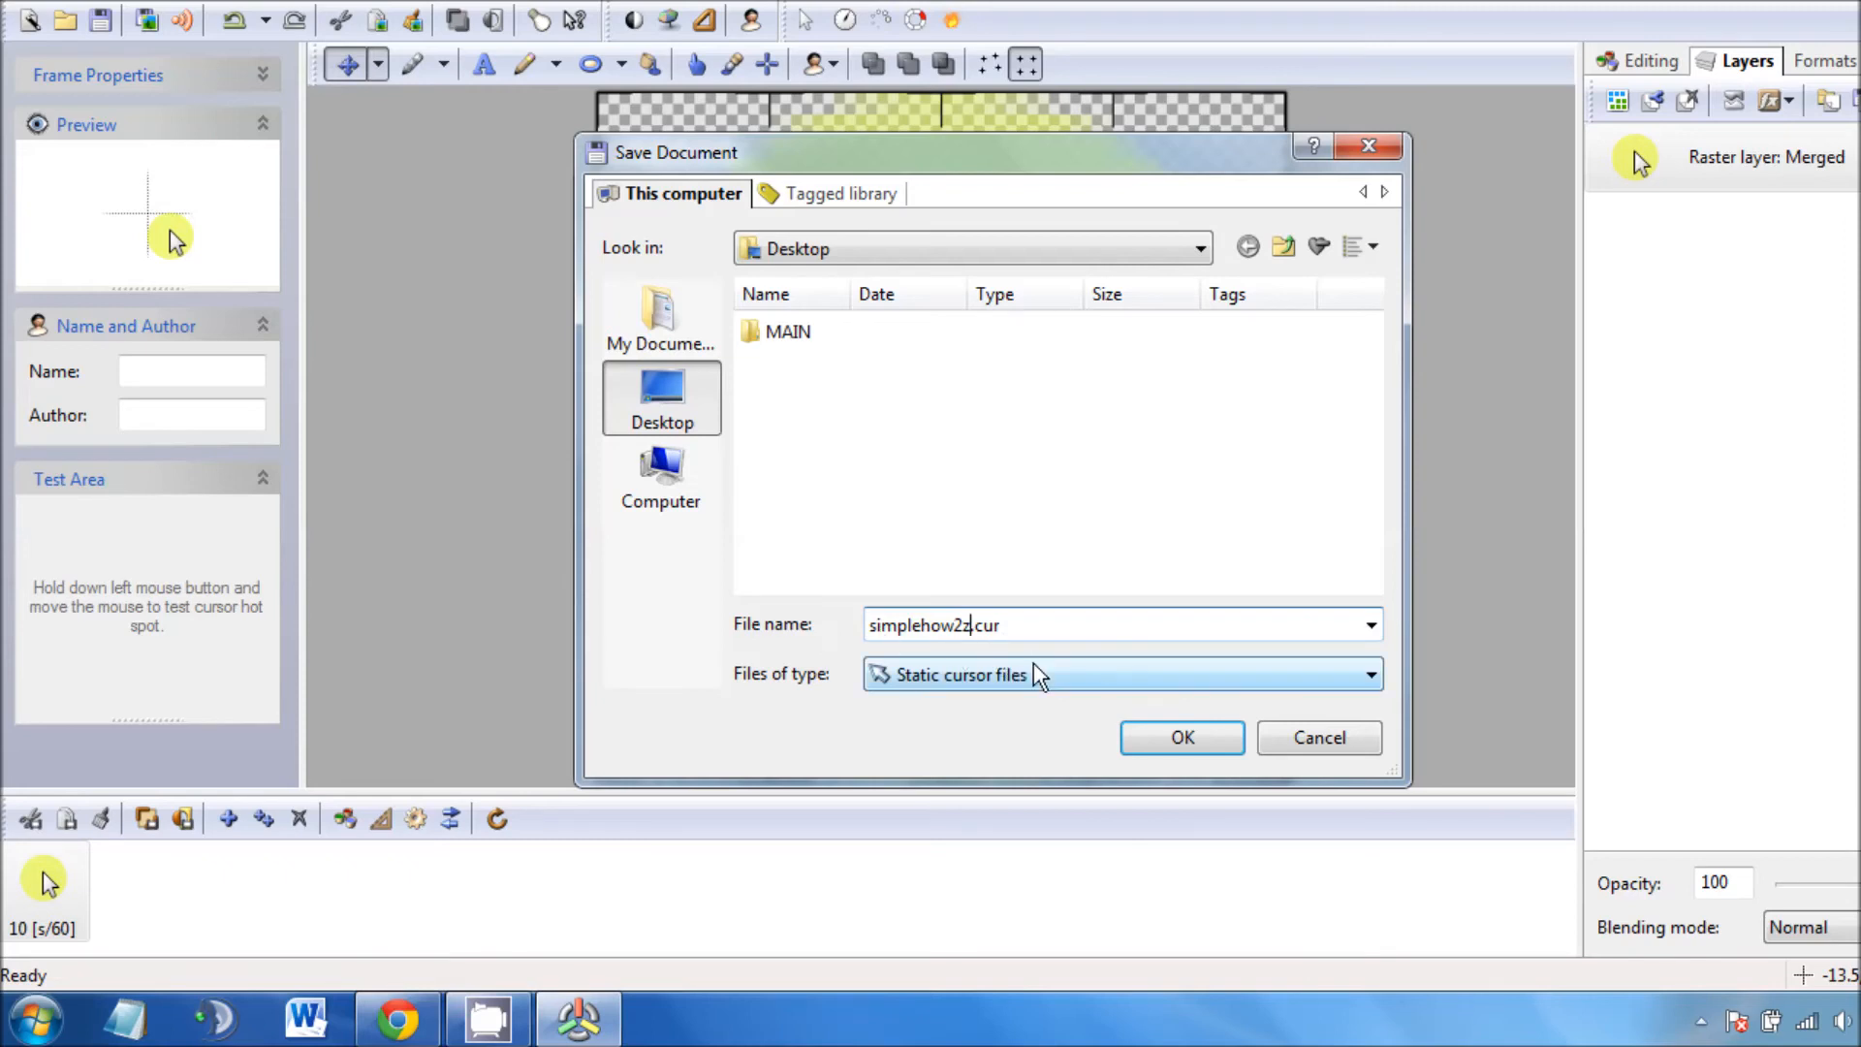
{"action": "left_click", "coordinate": [679, 402]}
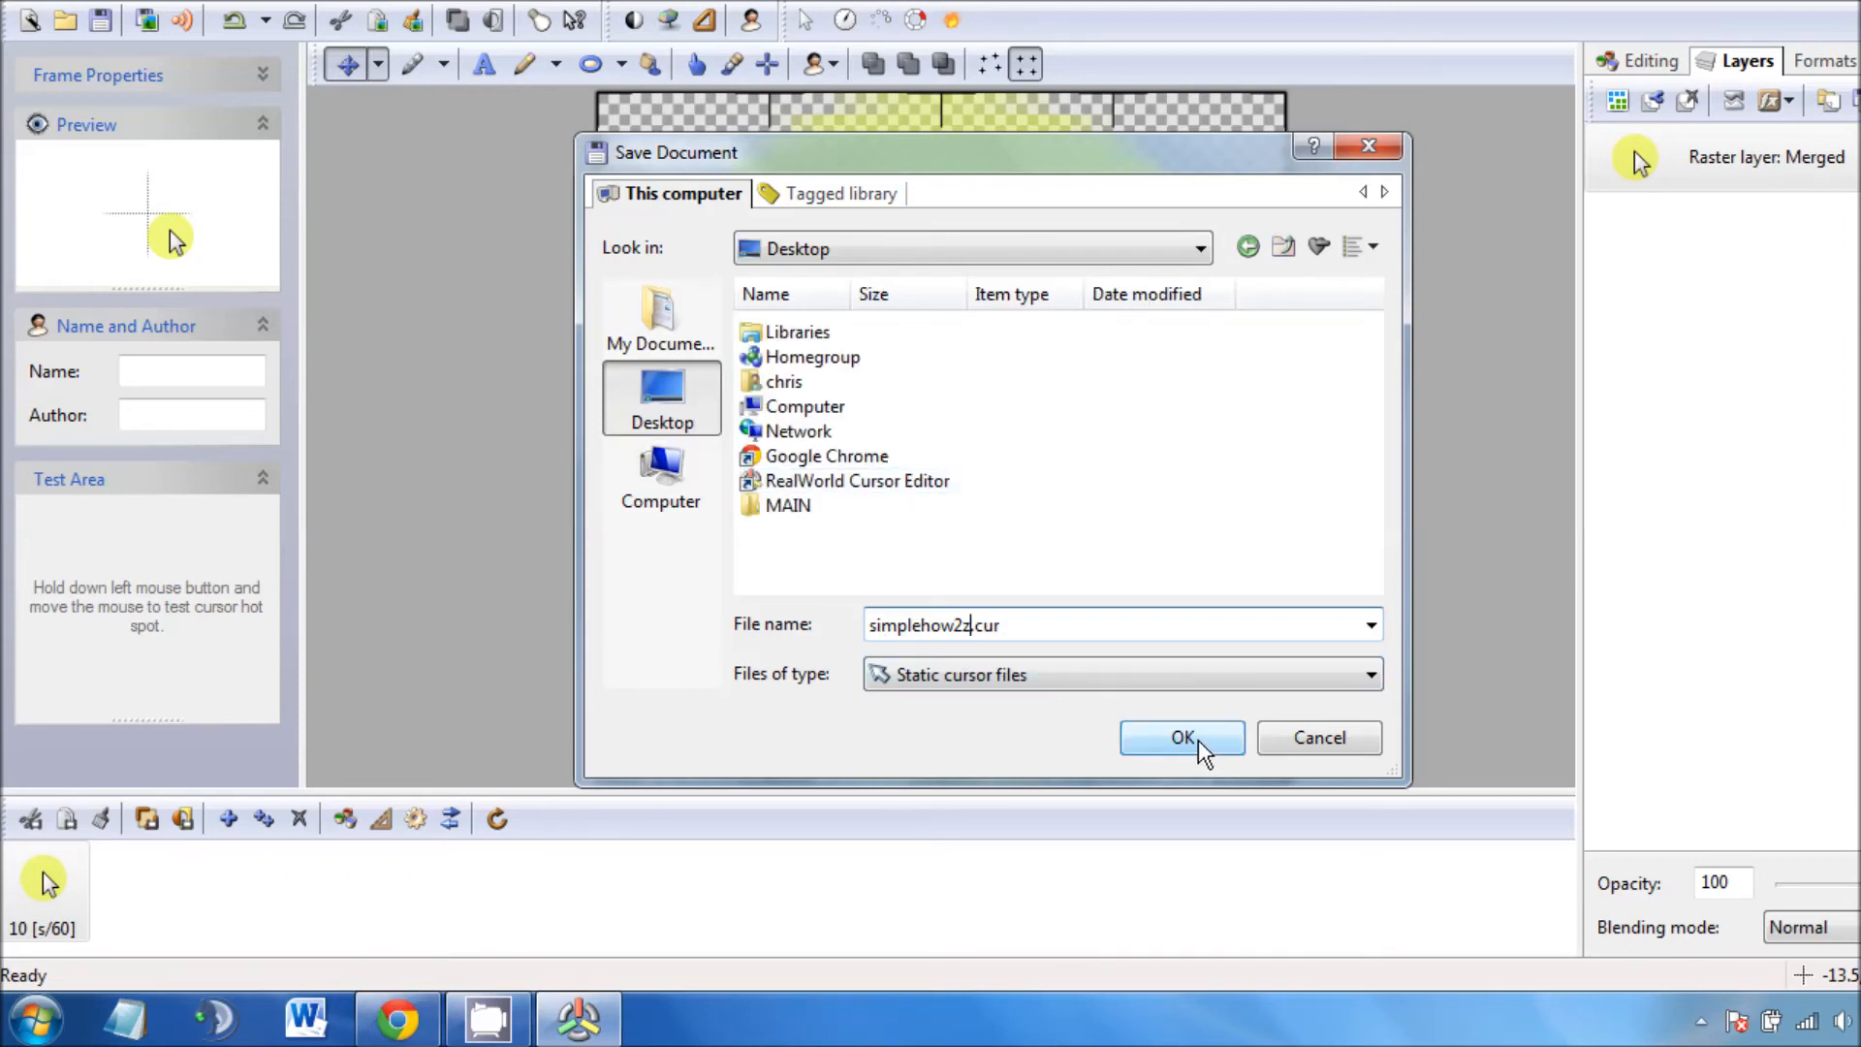
{"action": "left_click", "coordinate": [1202, 744]}
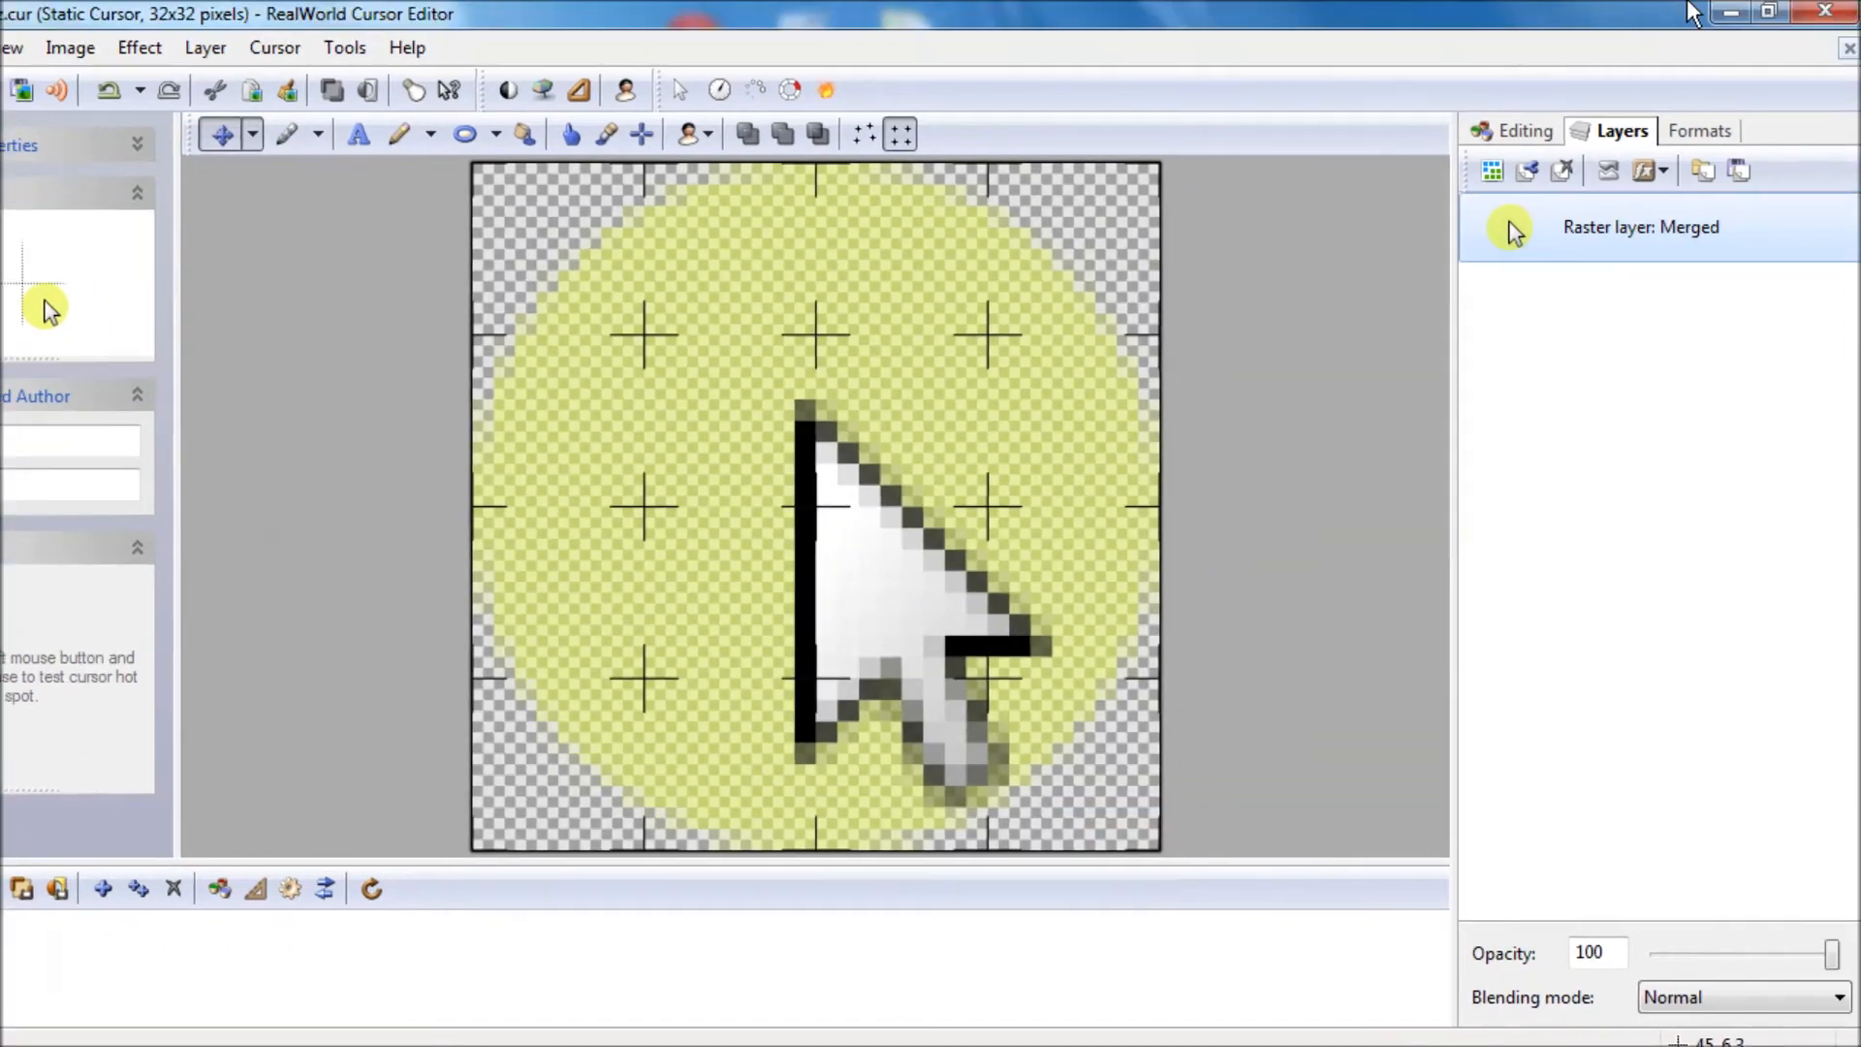
- Minimize the cursor editor and move the simplehow2z file icon beside the RealWorld Cursor Editor shortcut on the desktop
{"action": "left_click", "coordinate": [1727, 12]}
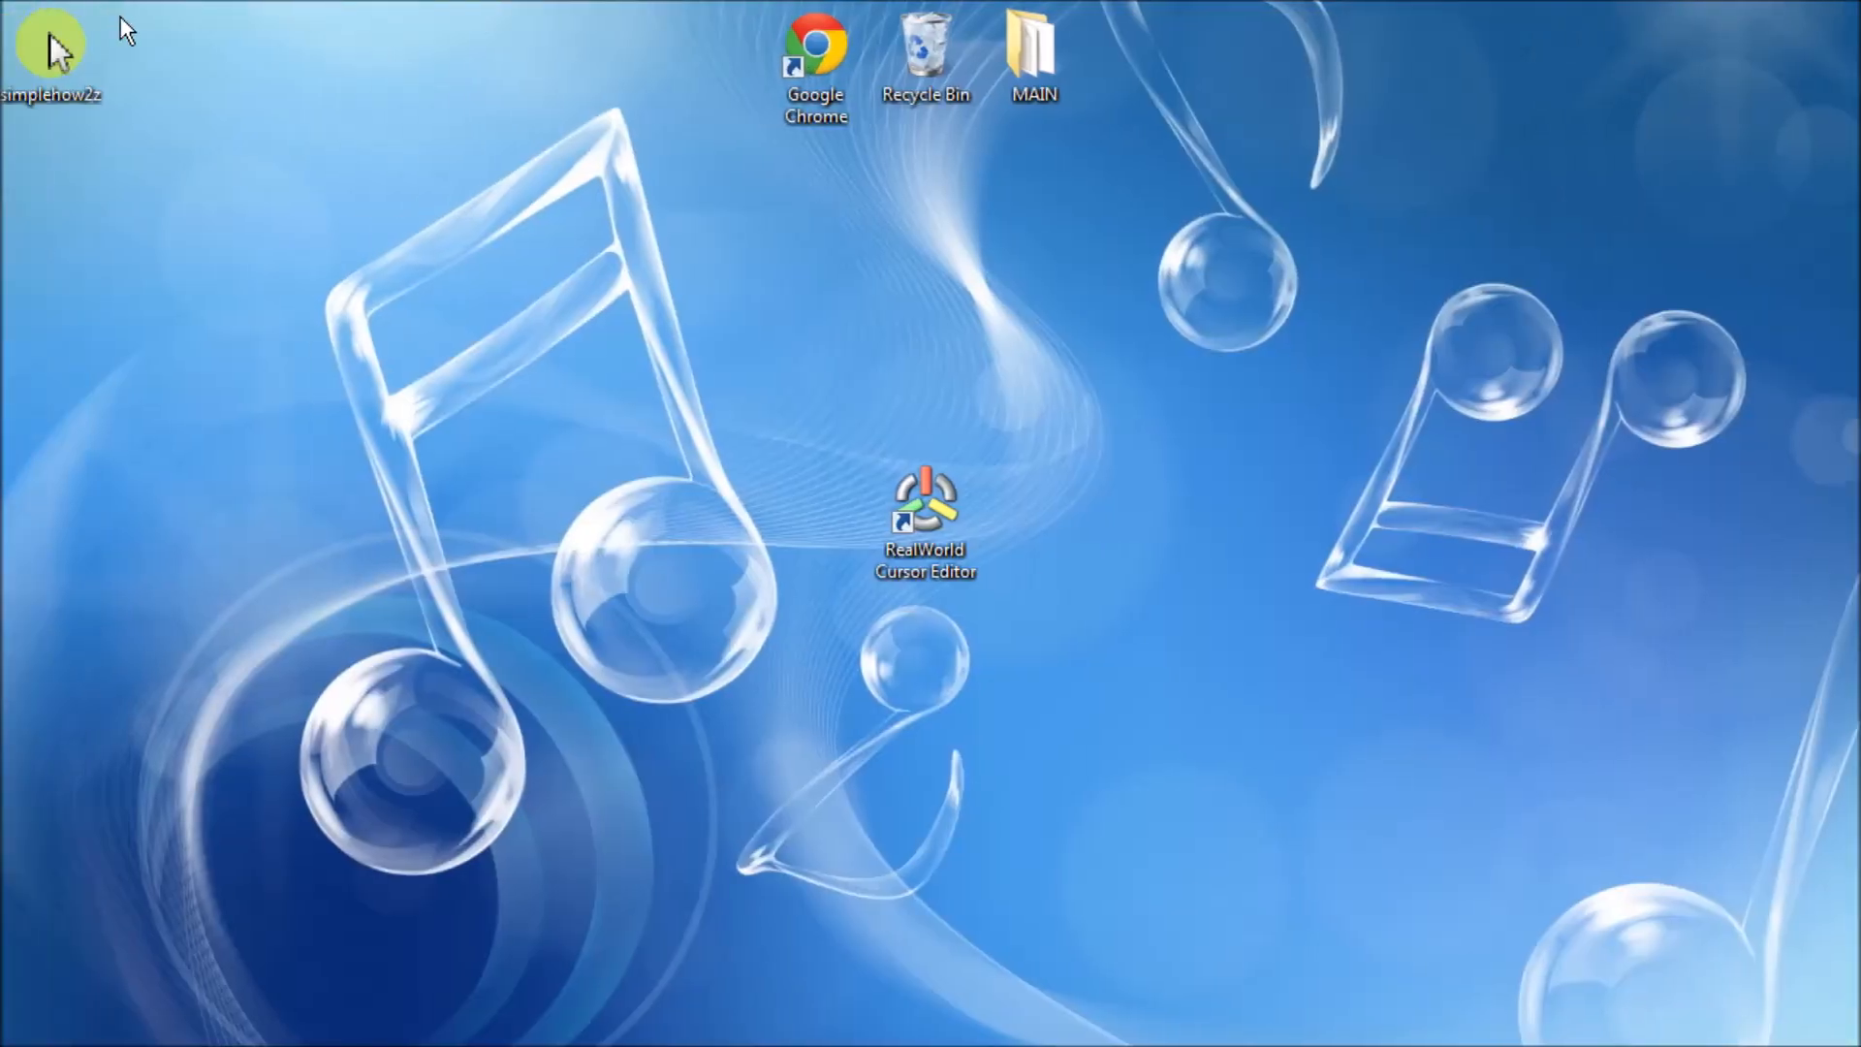
{"action": "left_click_drag", "start_coordinate": [51, 35], "coordinate": [705, 490]}
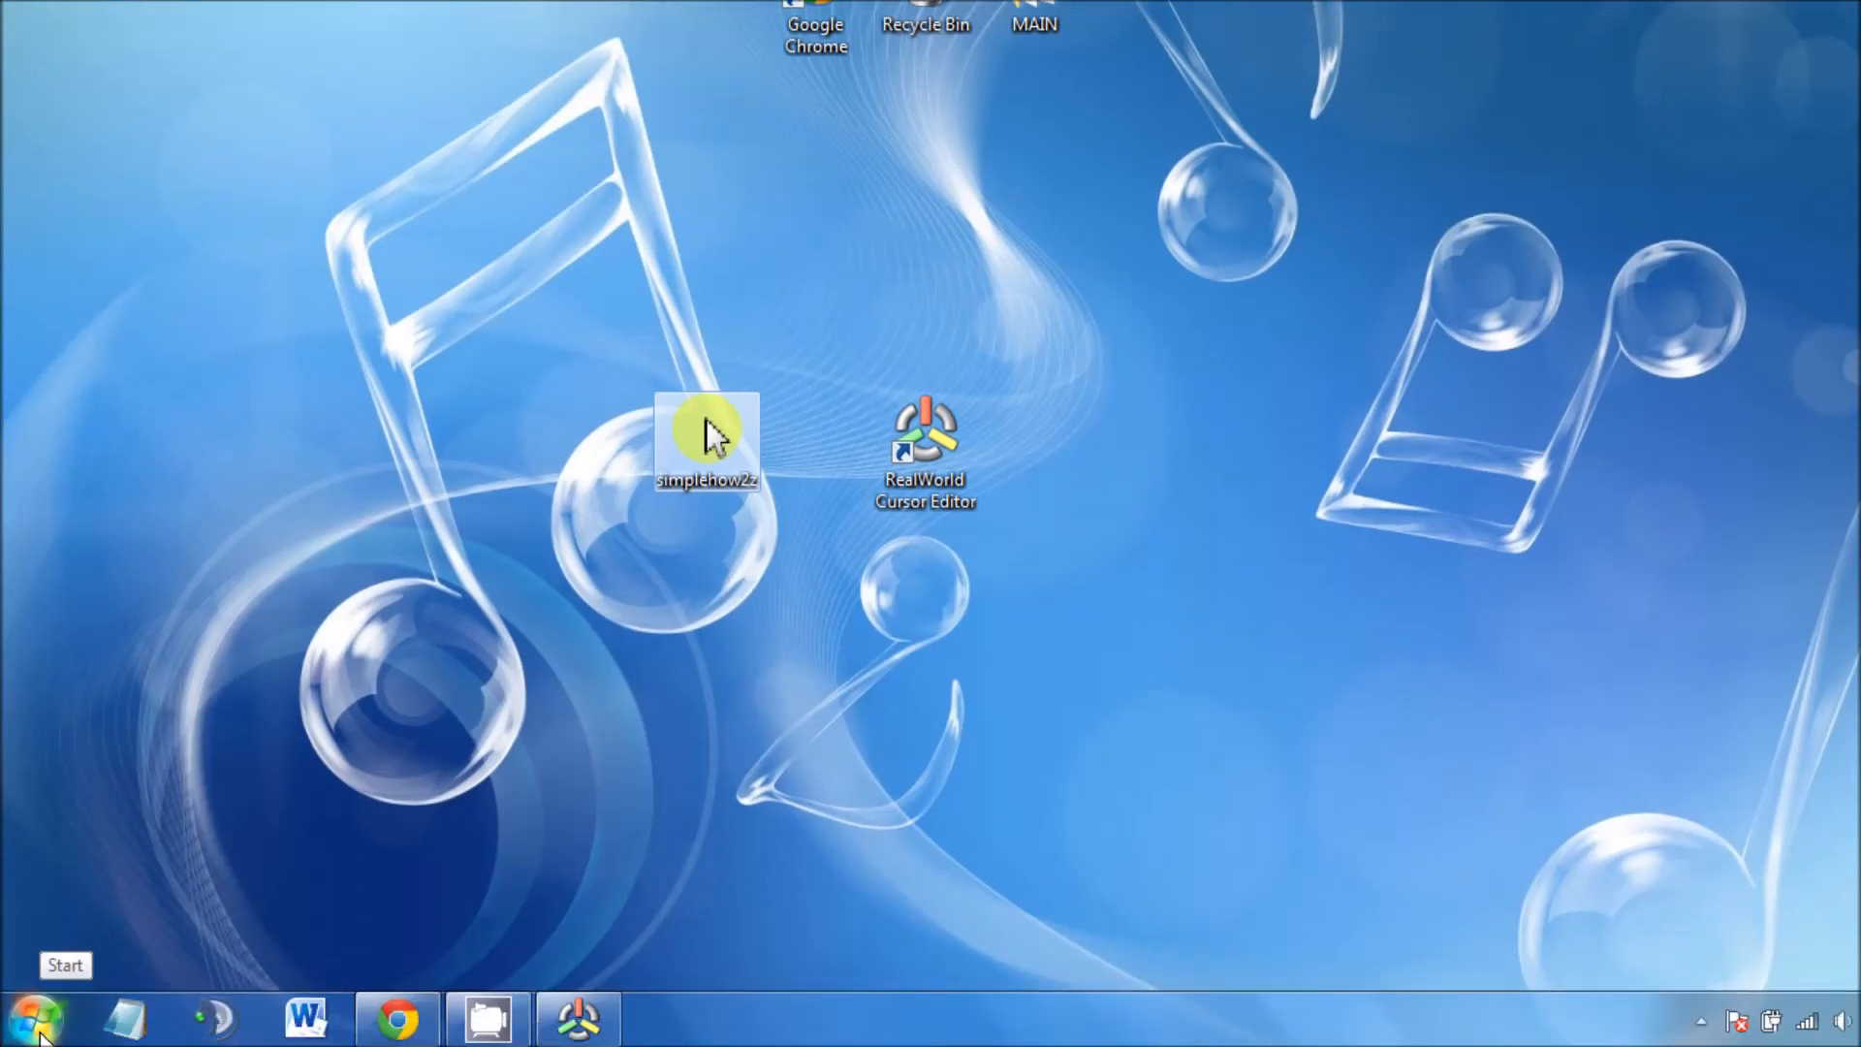
- Open the Mouse settings in Control Panel and show the pointer scheme and customization options
{"action": "left_click", "coordinate": [37, 1020]}
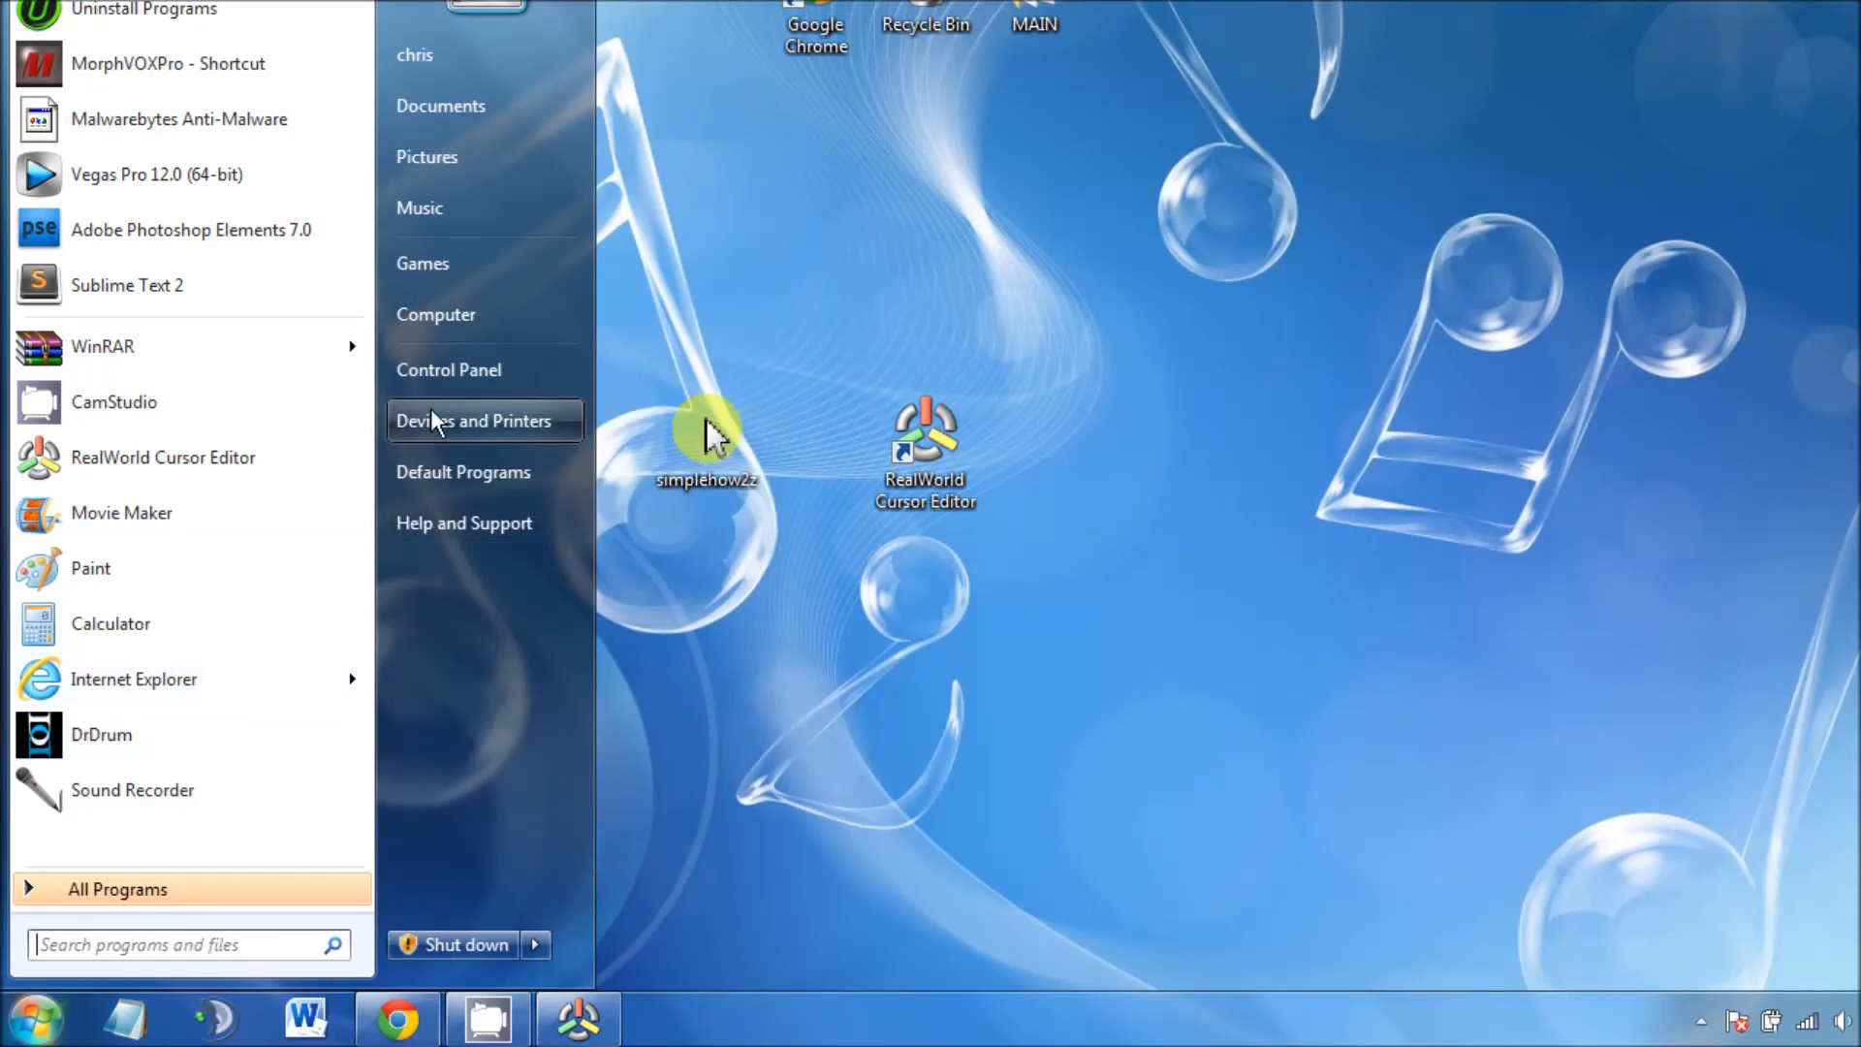
{"action": "left_click", "coordinate": [444, 376]}
{"action": "scroll", "coordinate": [1322, 543], "scroll_direction": "down", "scroll_amount": 1}
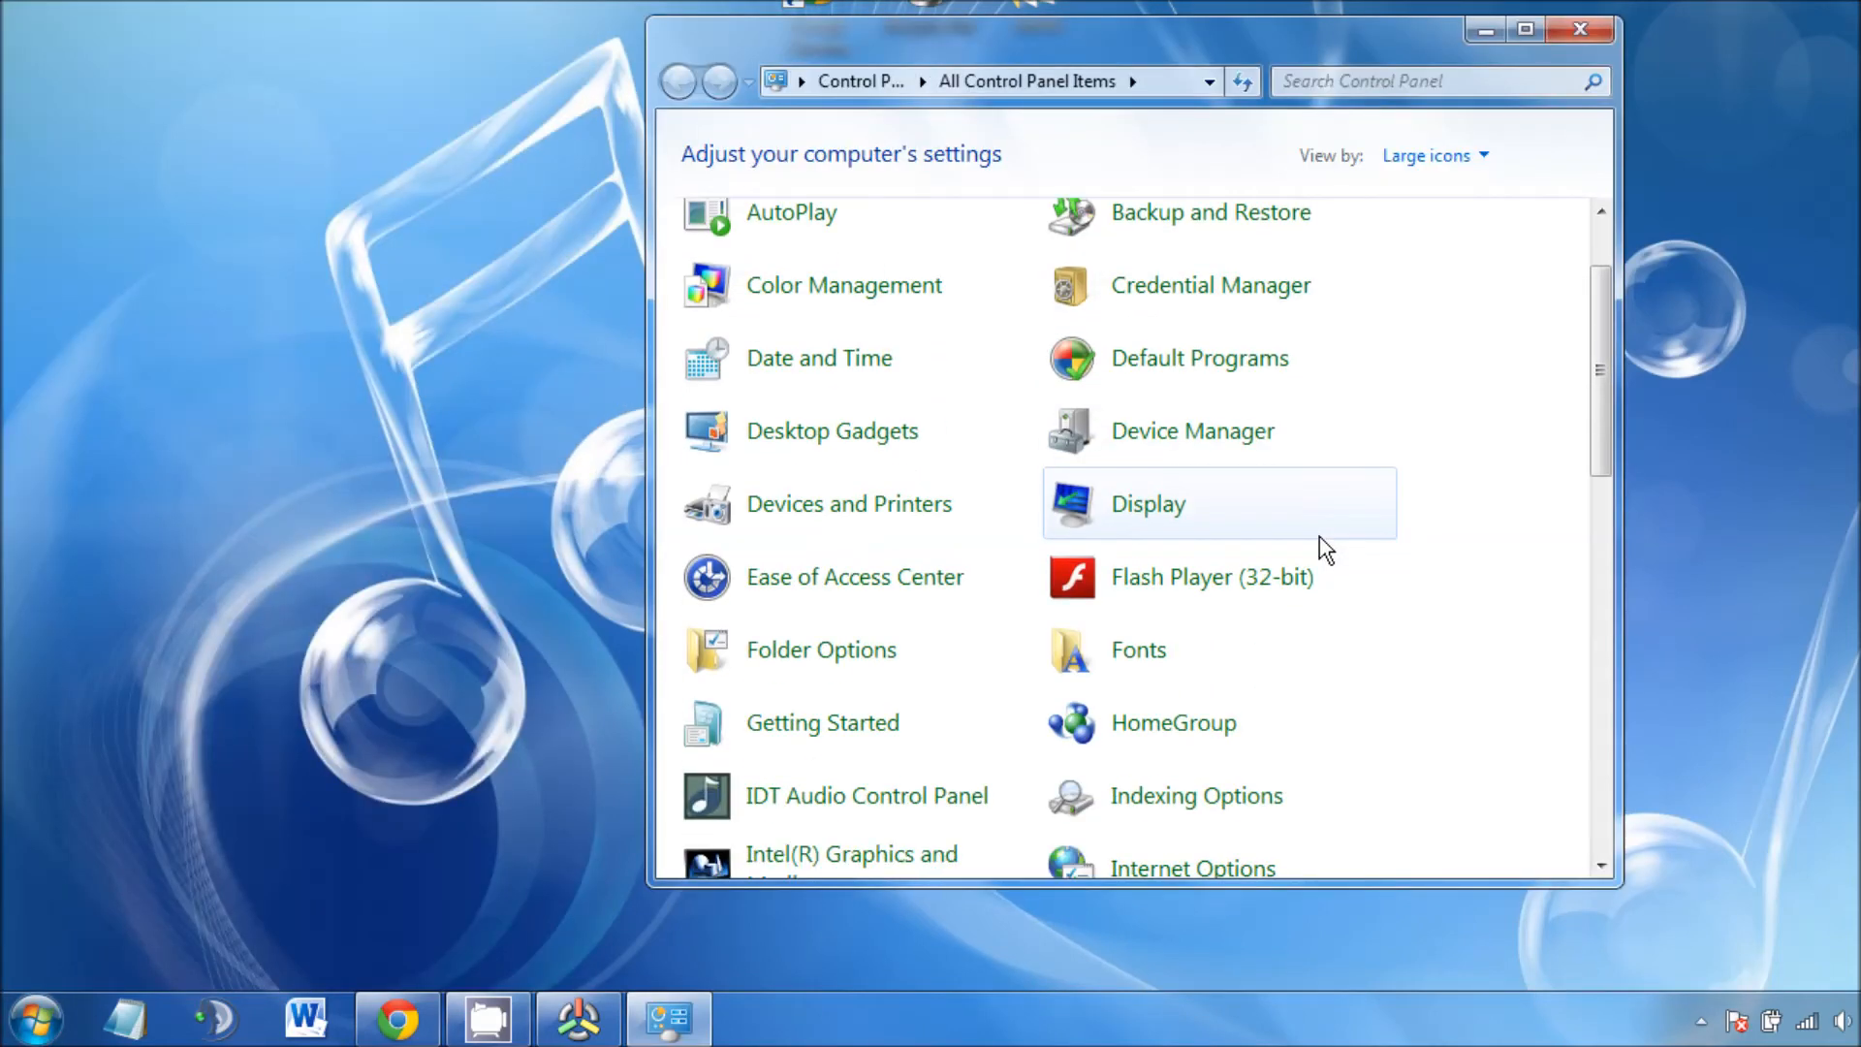
{"action": "scroll", "coordinate": [1388, 572], "scroll_direction": "down", "scroll_amount": 5}
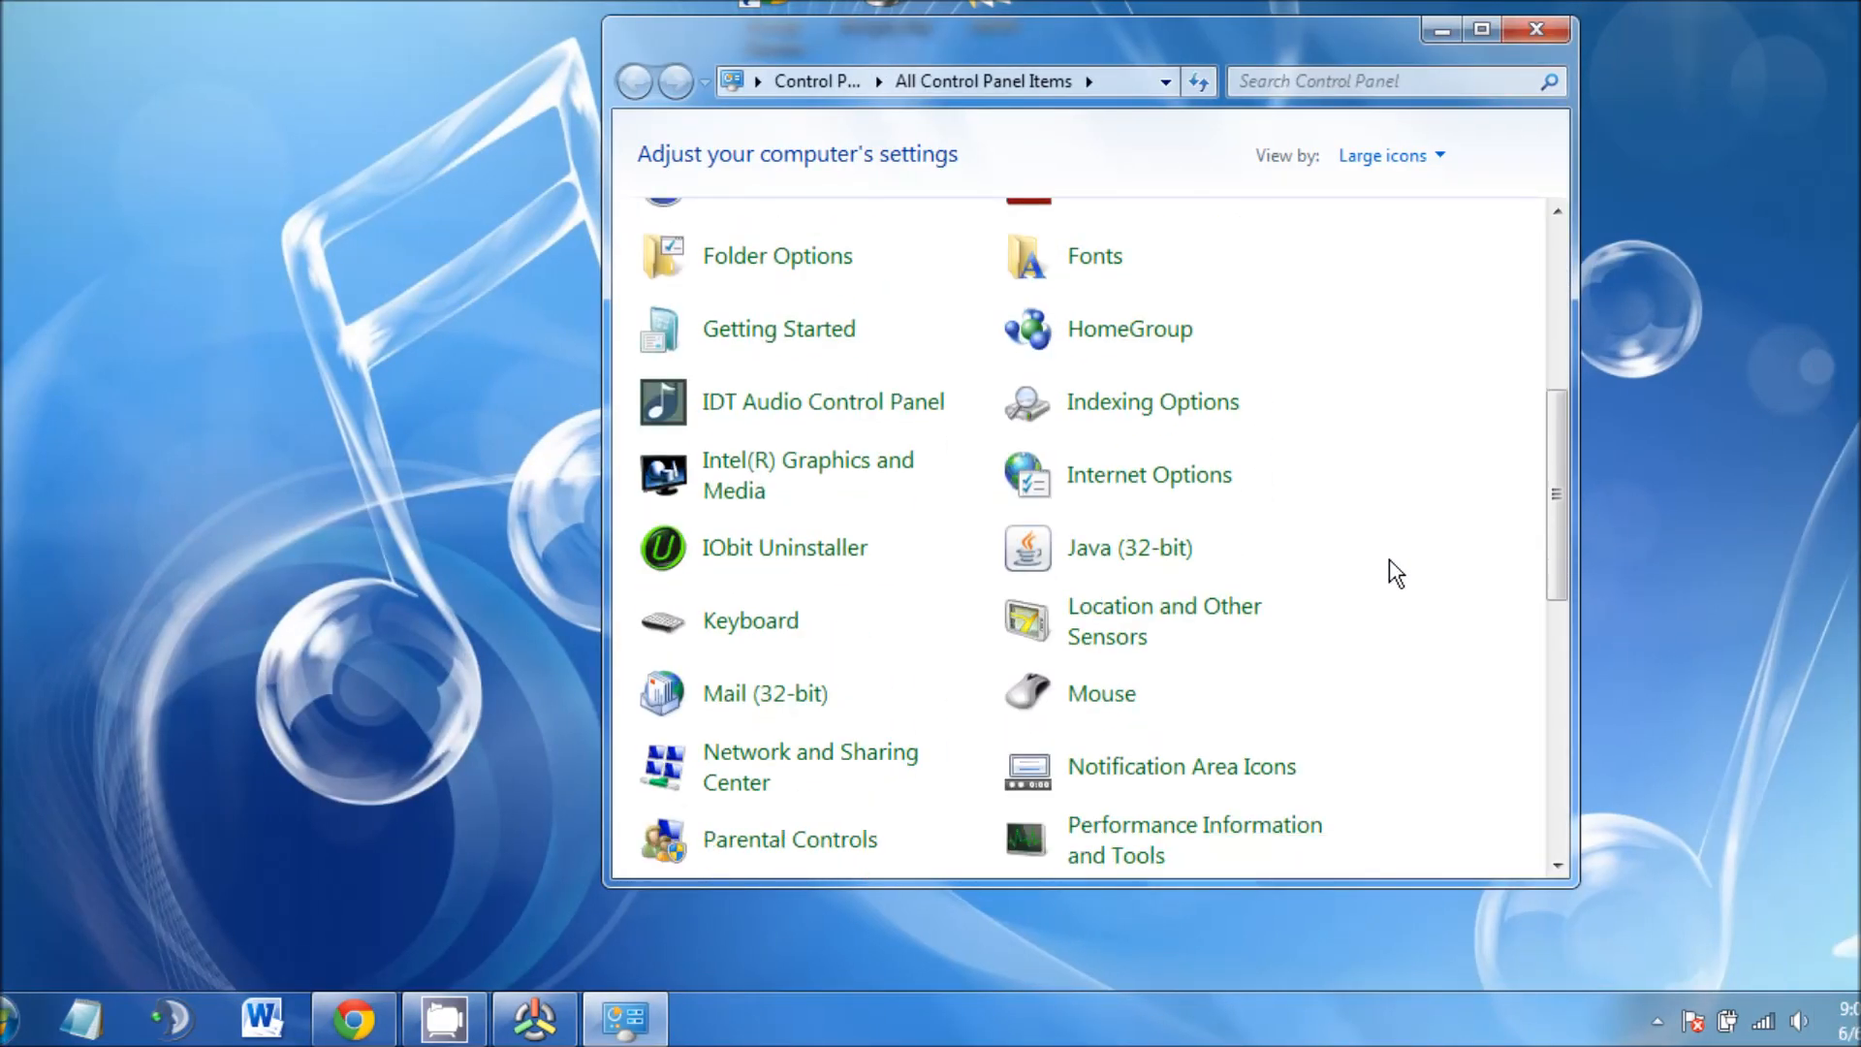
{"action": "left_click", "coordinate": [1100, 709]}
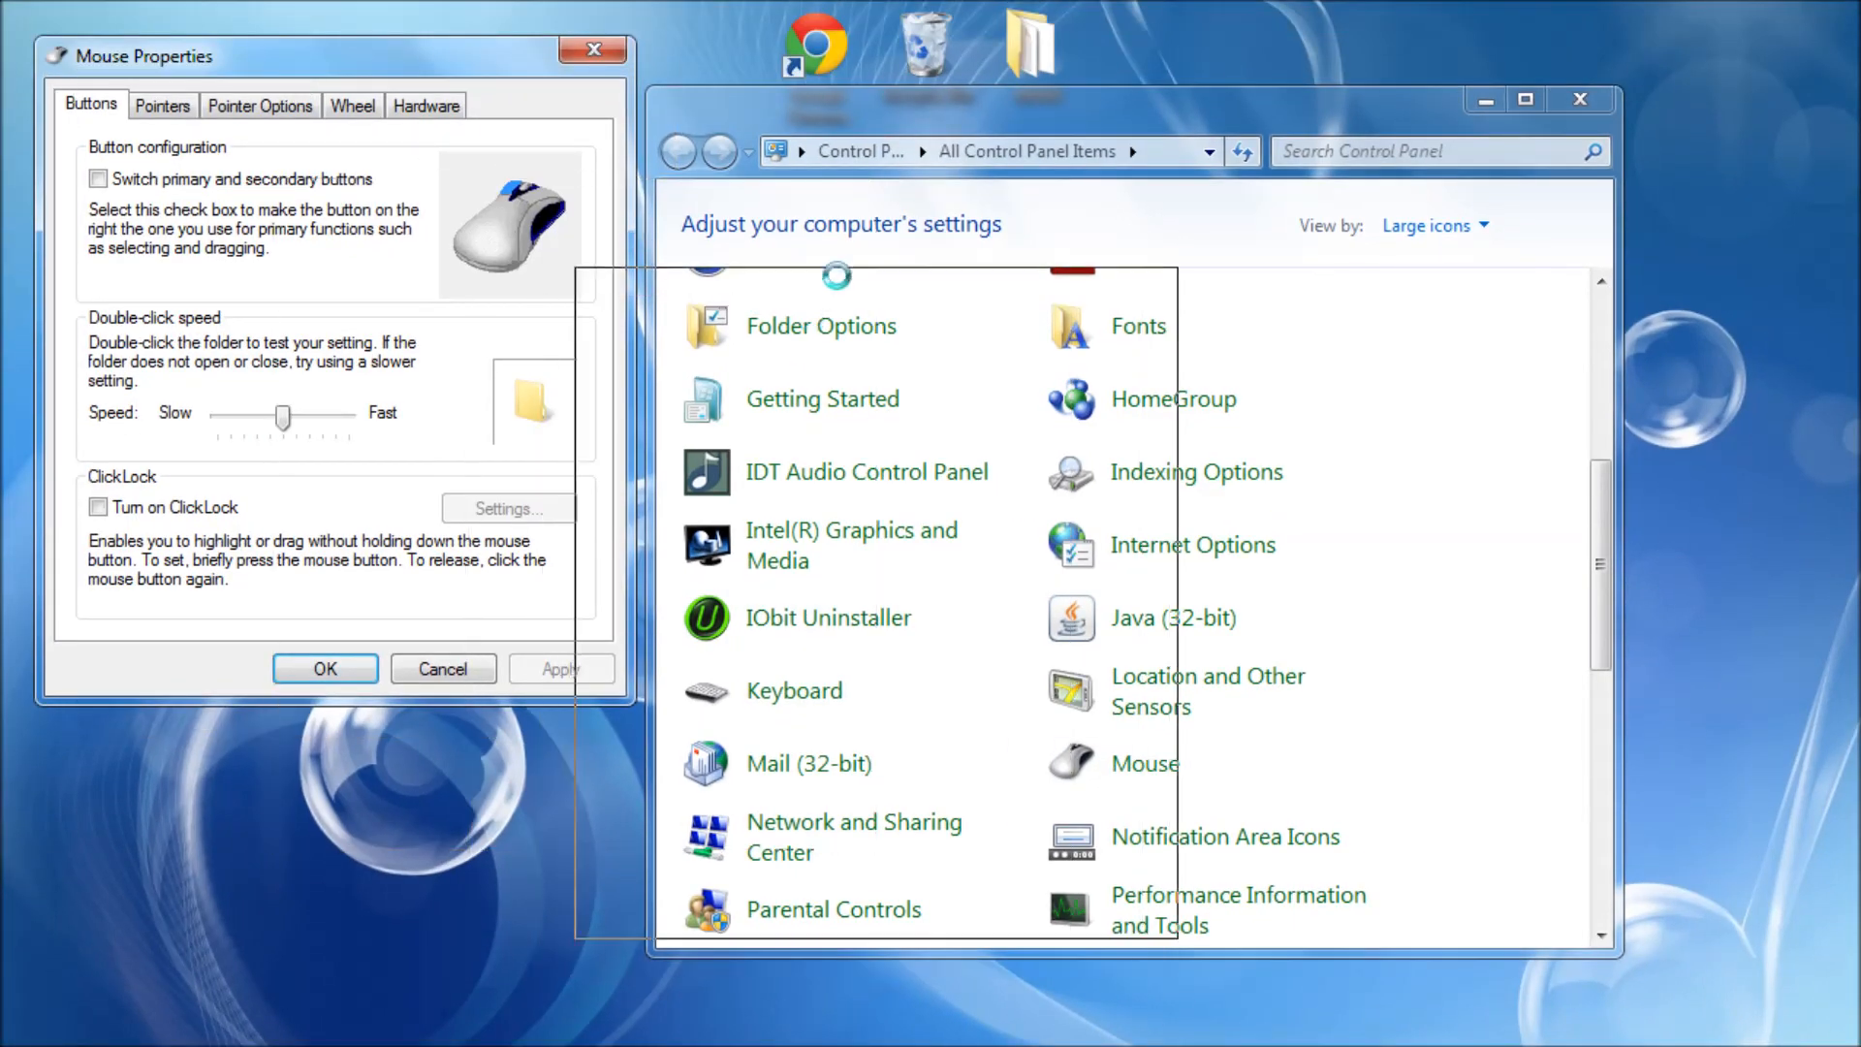
{"action": "left_click_drag", "start_coordinate": [708, 287], "coordinate": [861, 246]}
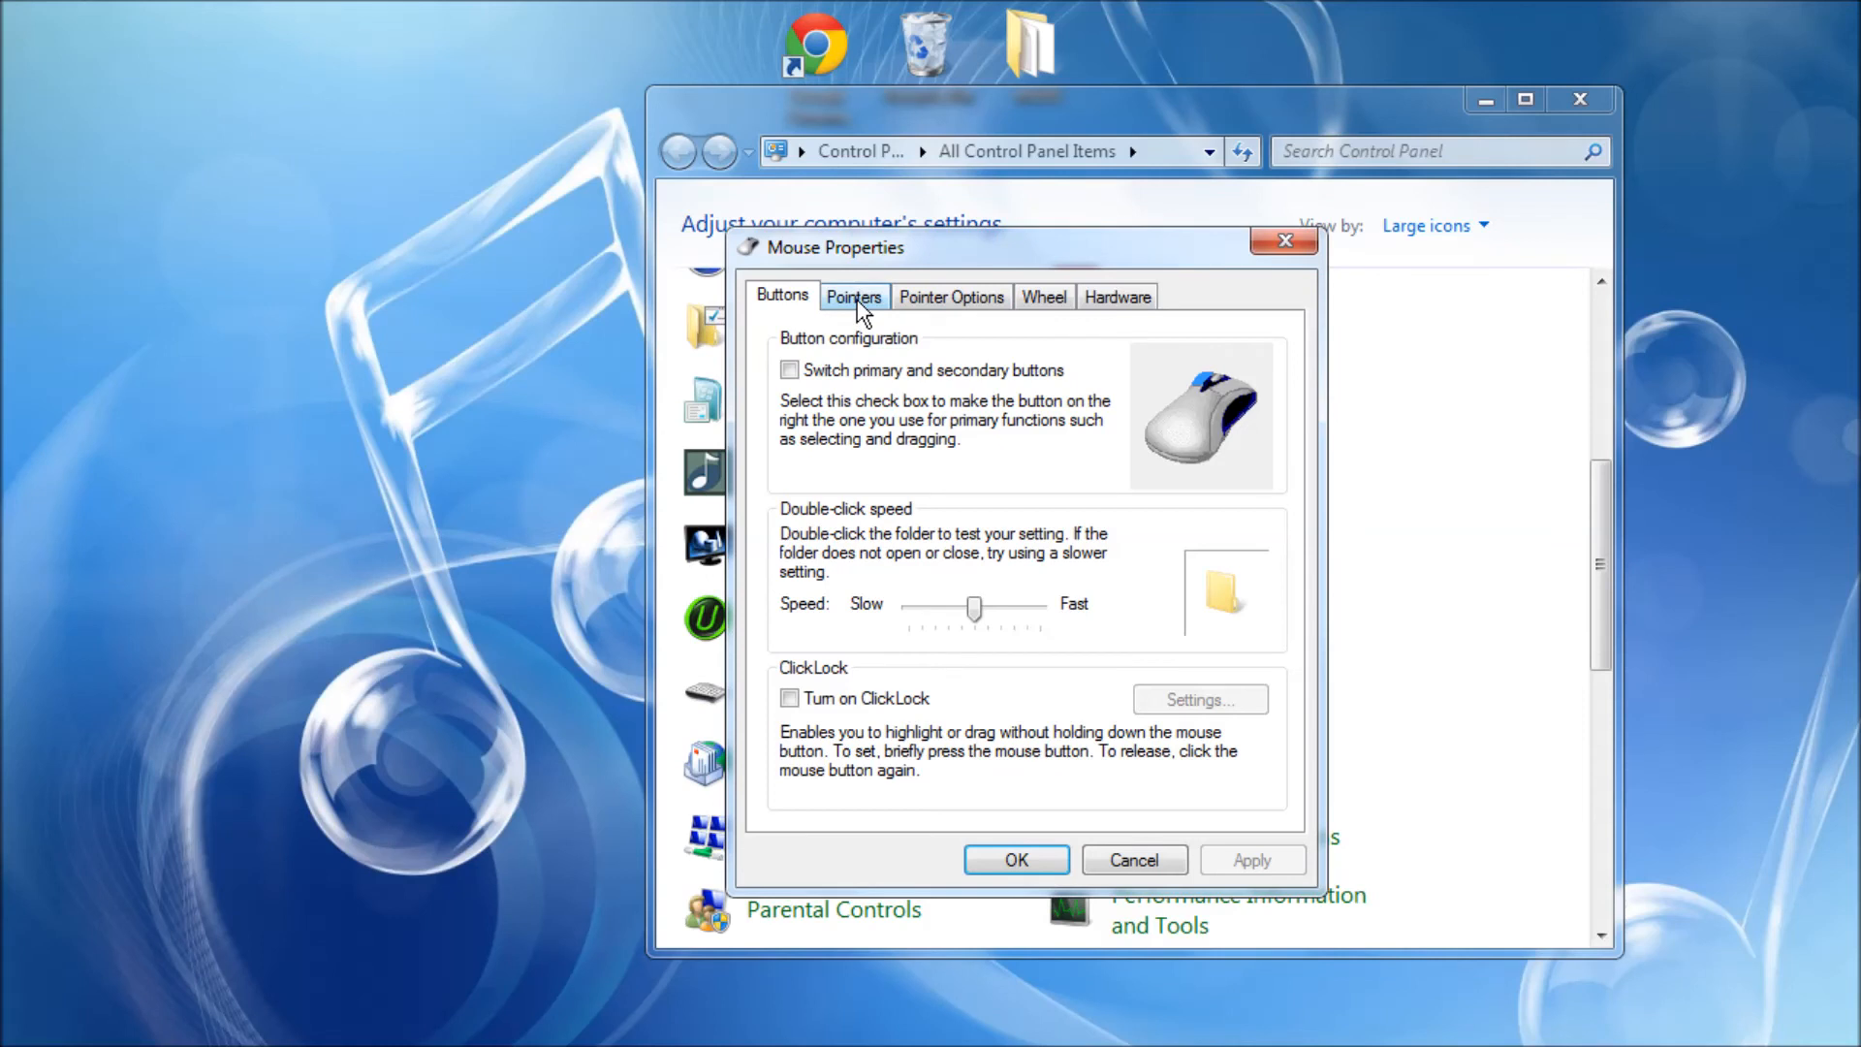
{"action": "left_click", "coordinate": [853, 297]}
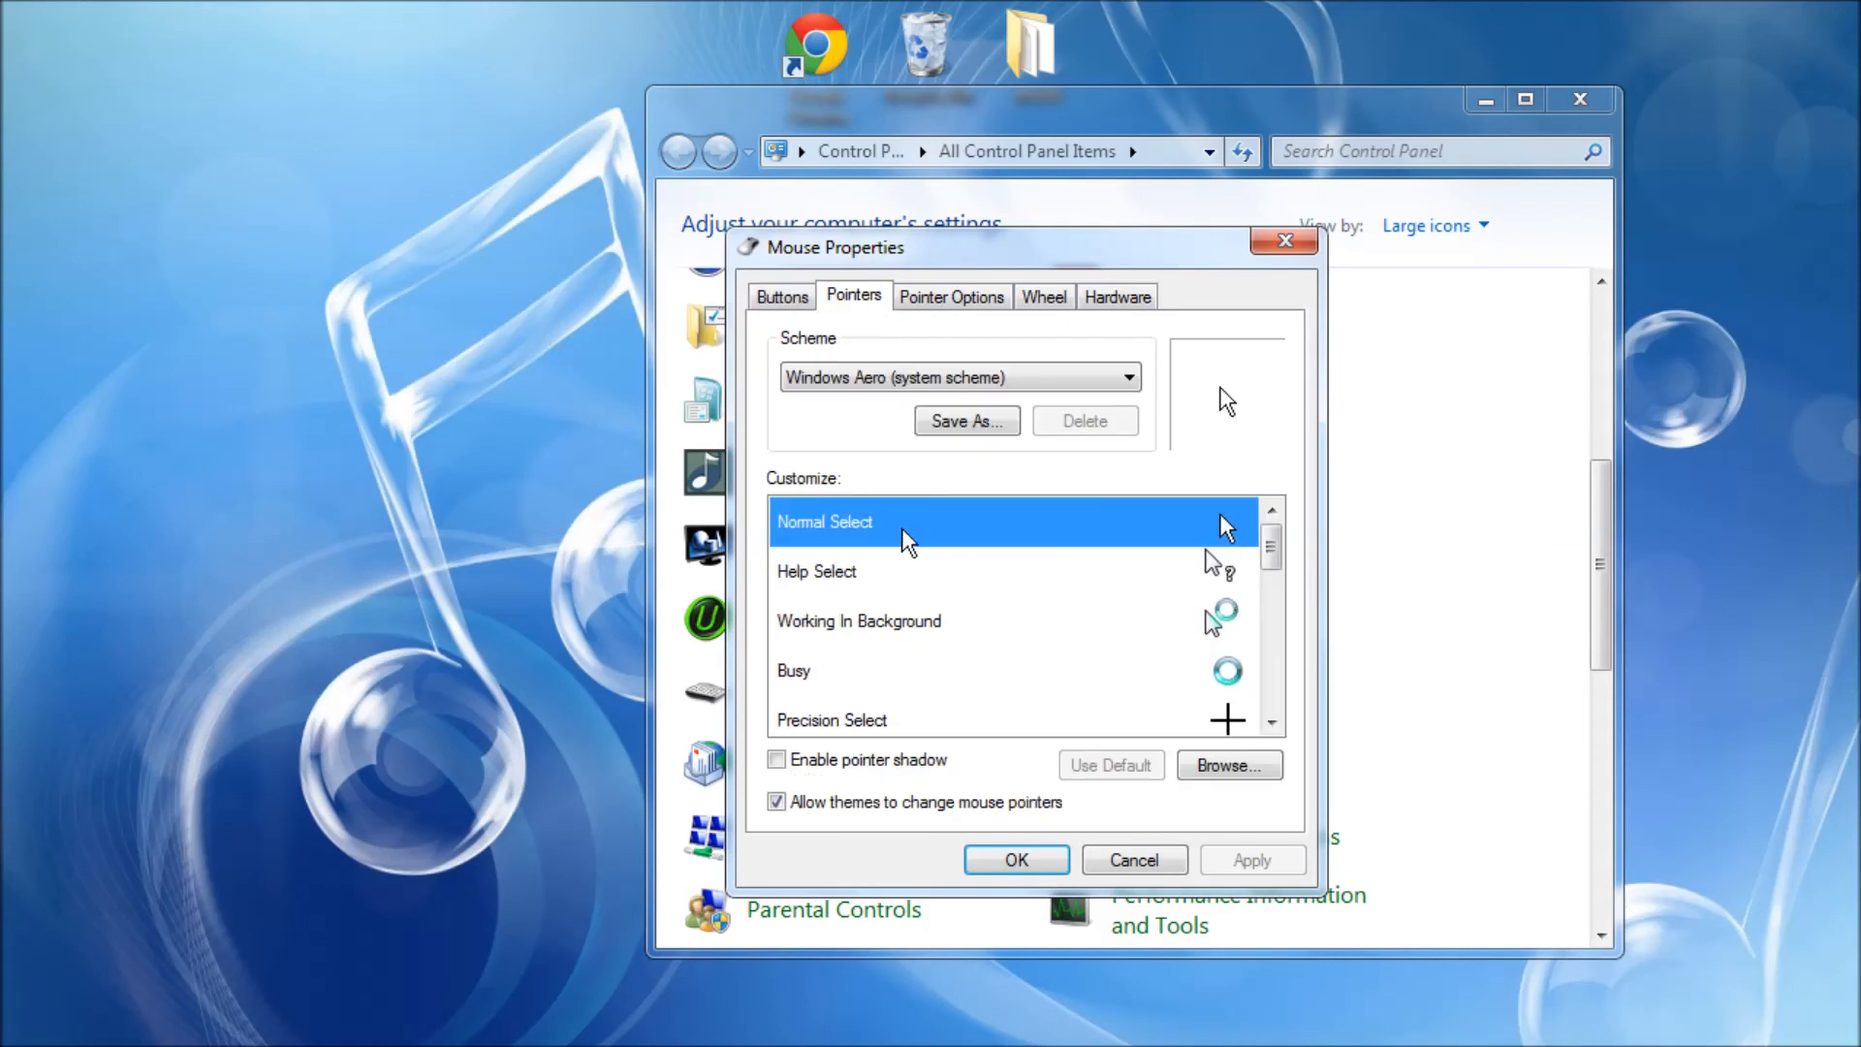
- Assign the simplehow2z cursor from the Desktop to Normal Select, apply it, and dismiss the Mouse Properties and Control Panel windows
{"action": "left_click", "coordinate": [1225, 766]}
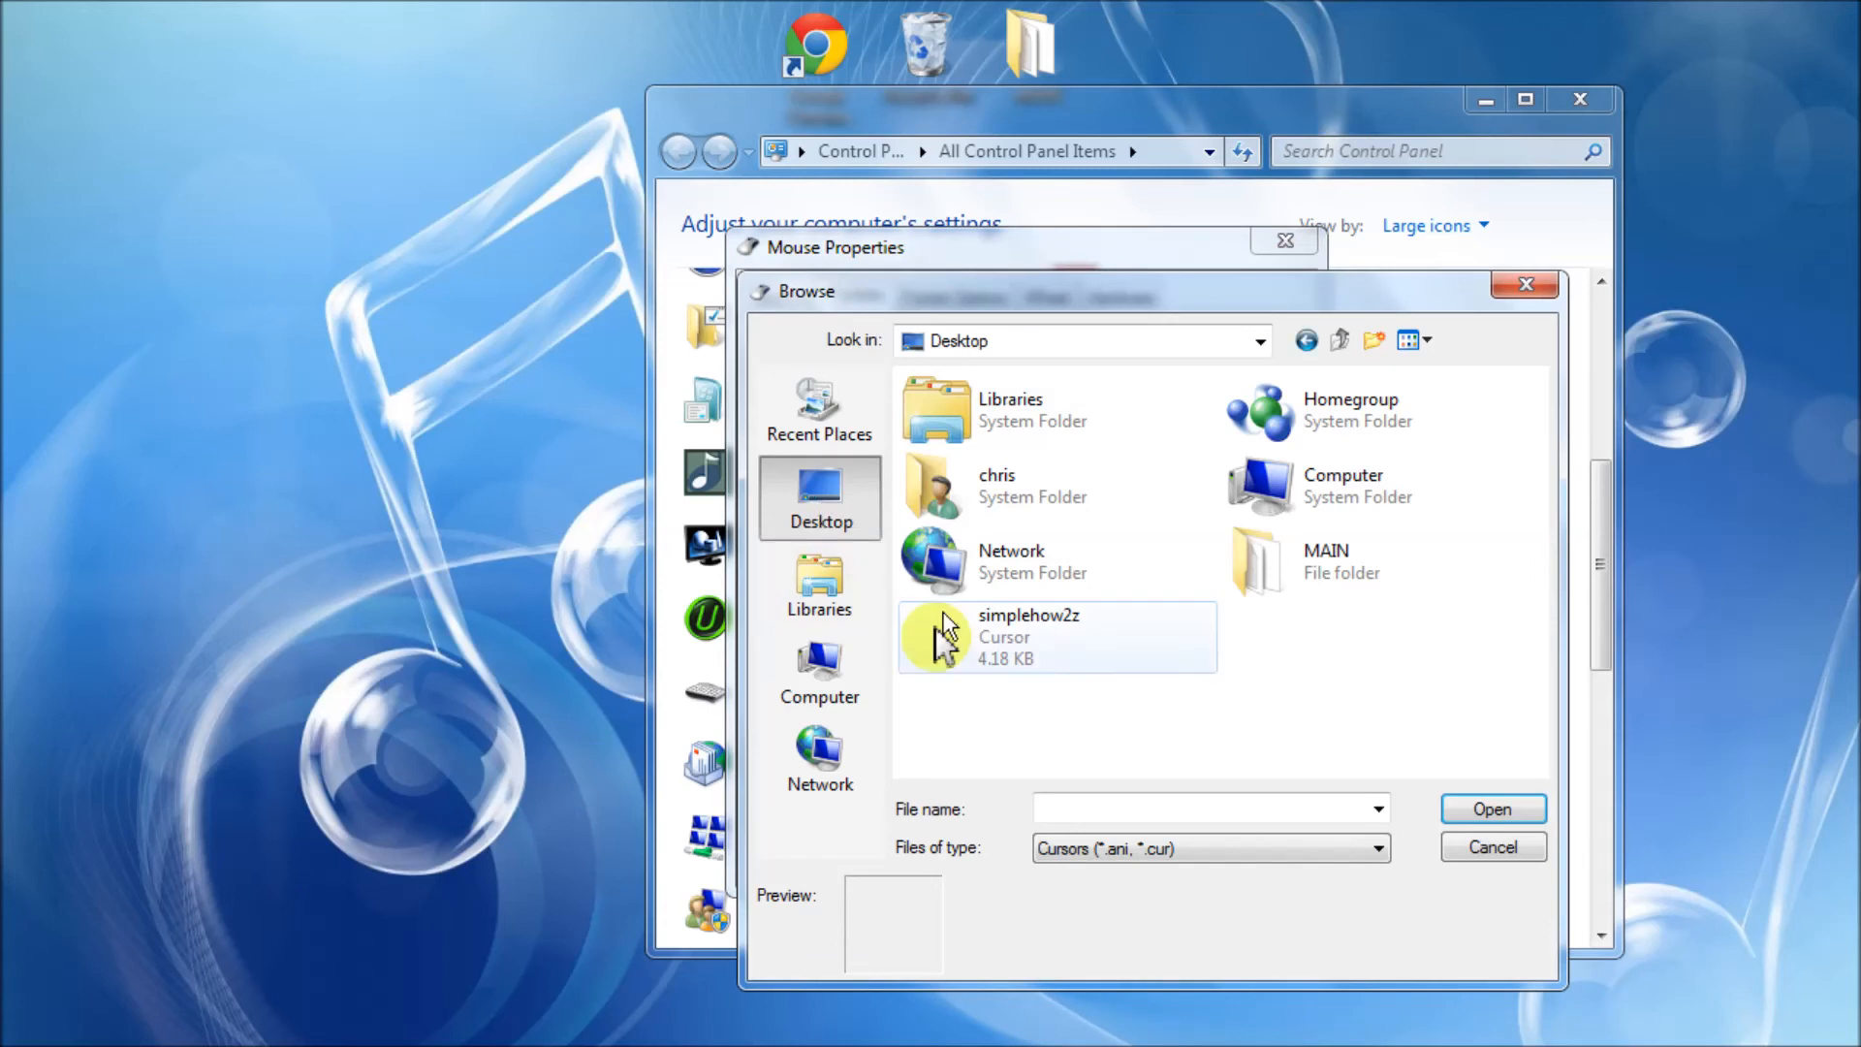
{"action": "left_click", "coordinate": [1001, 648]}
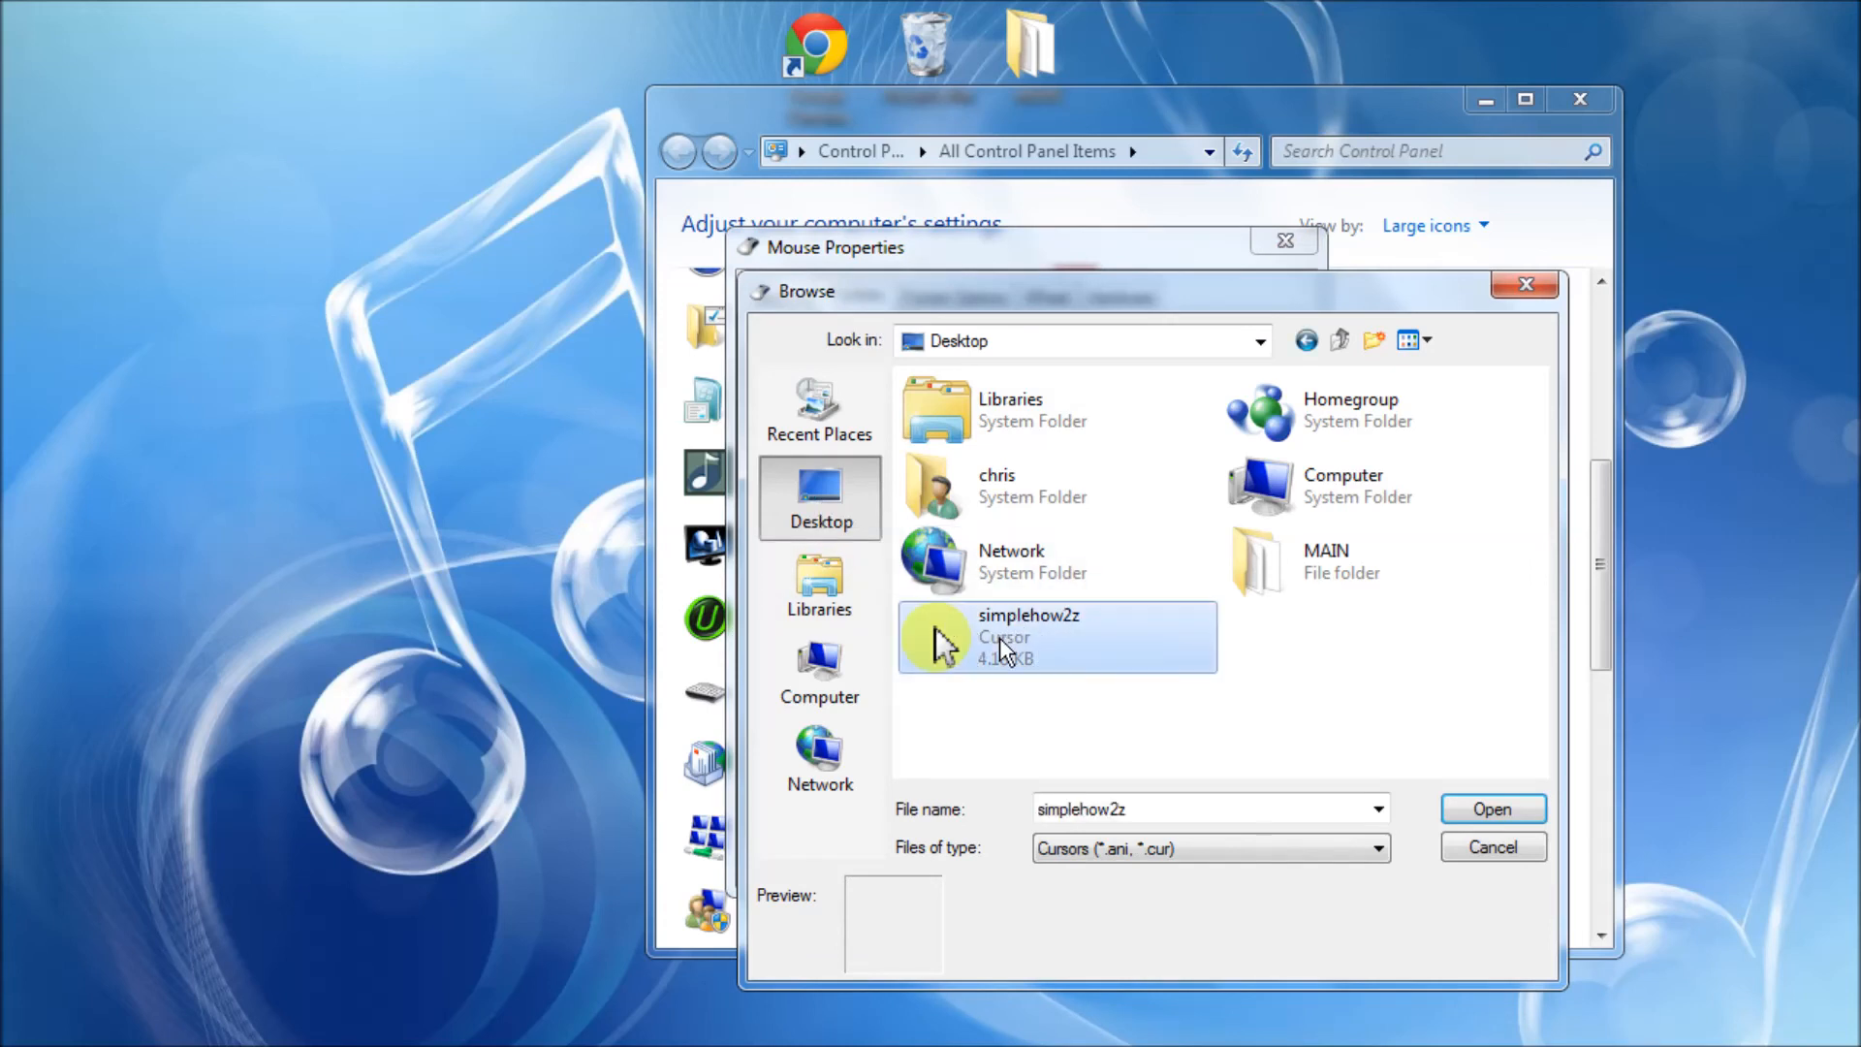
{"action": "left_click", "coordinate": [1492, 808]}
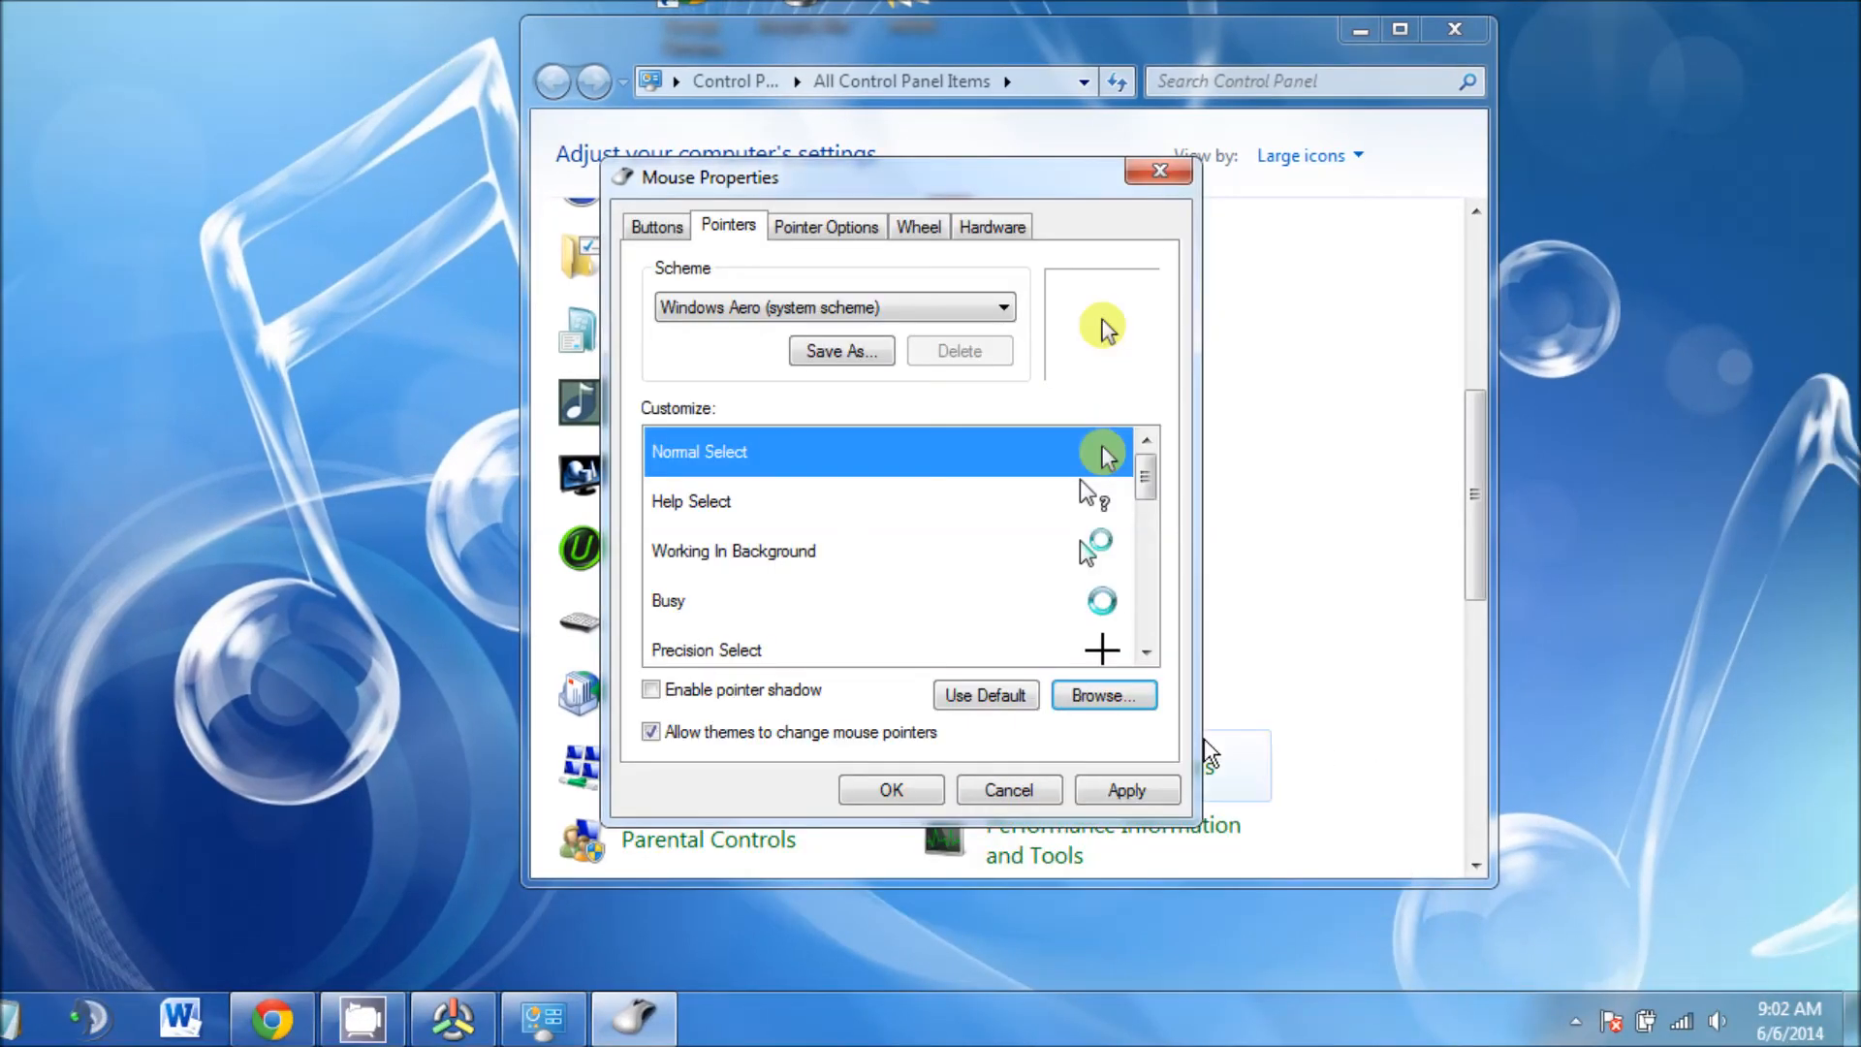
{"action": "left_click", "coordinate": [1119, 792]}
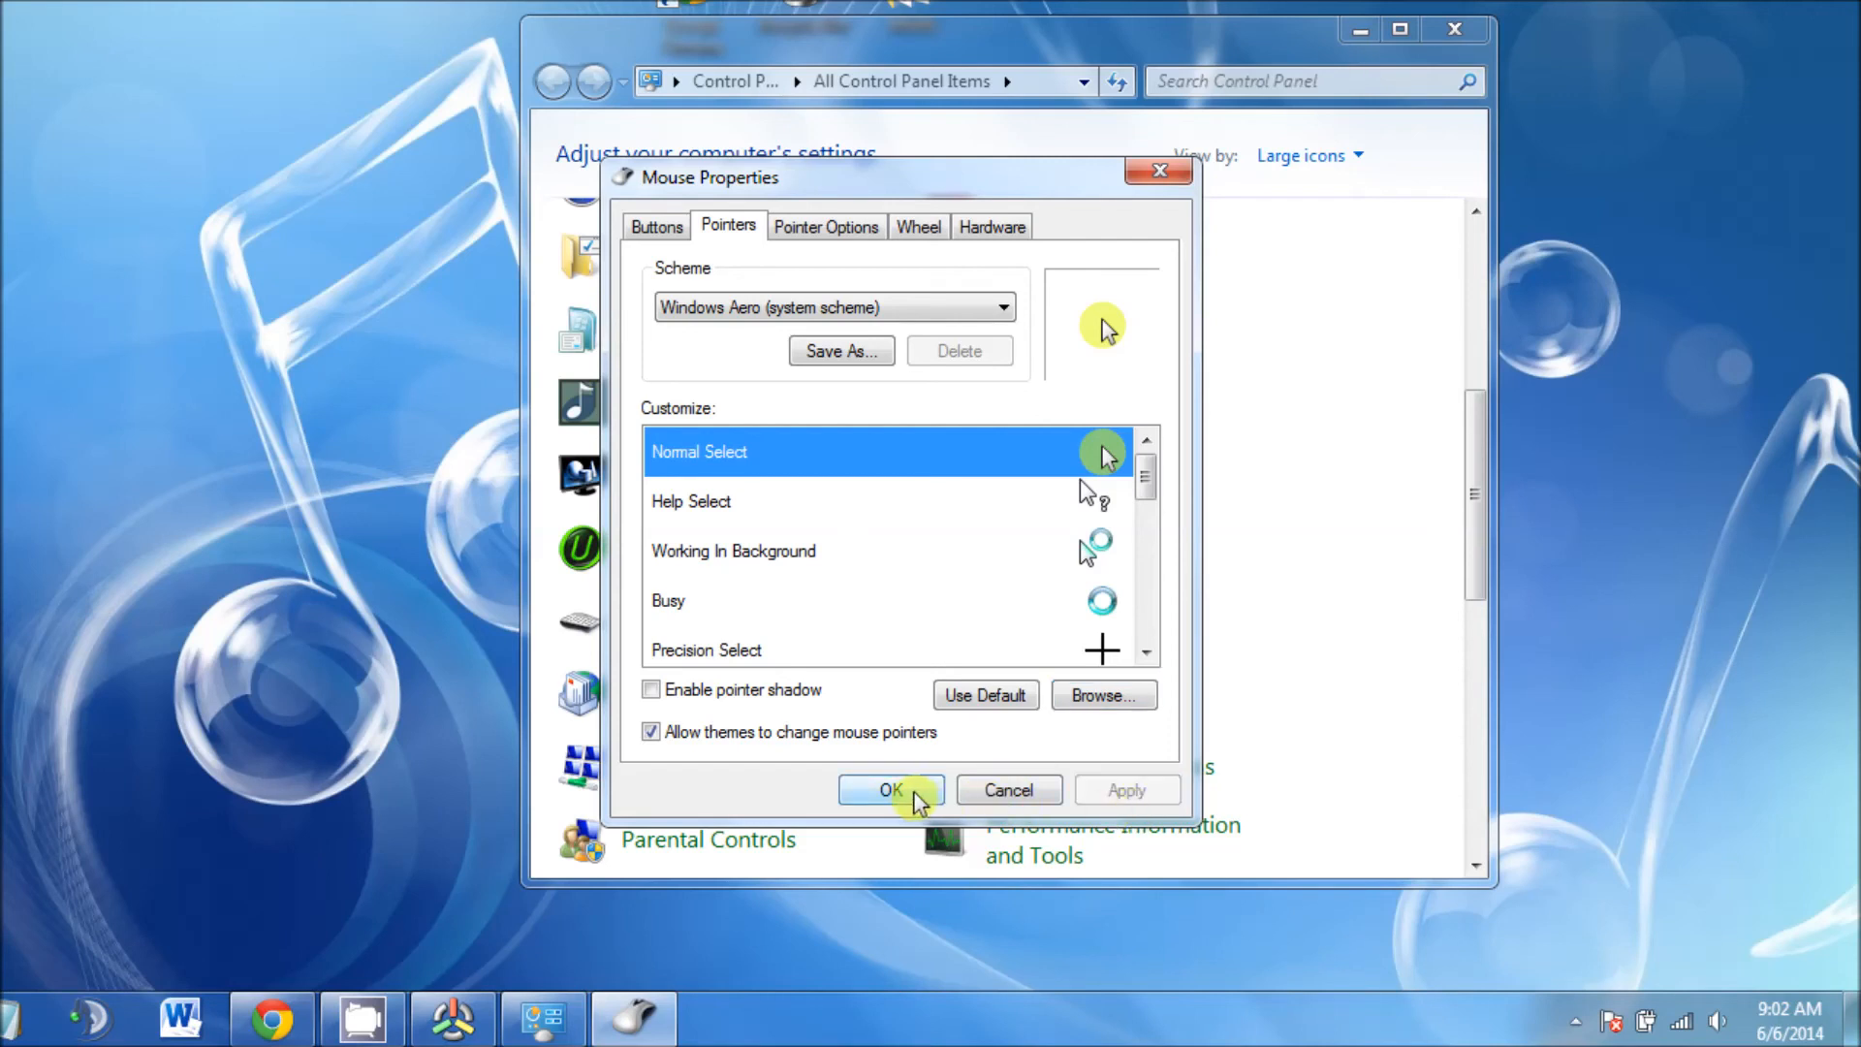
{"action": "left_click", "coordinate": [887, 788]}
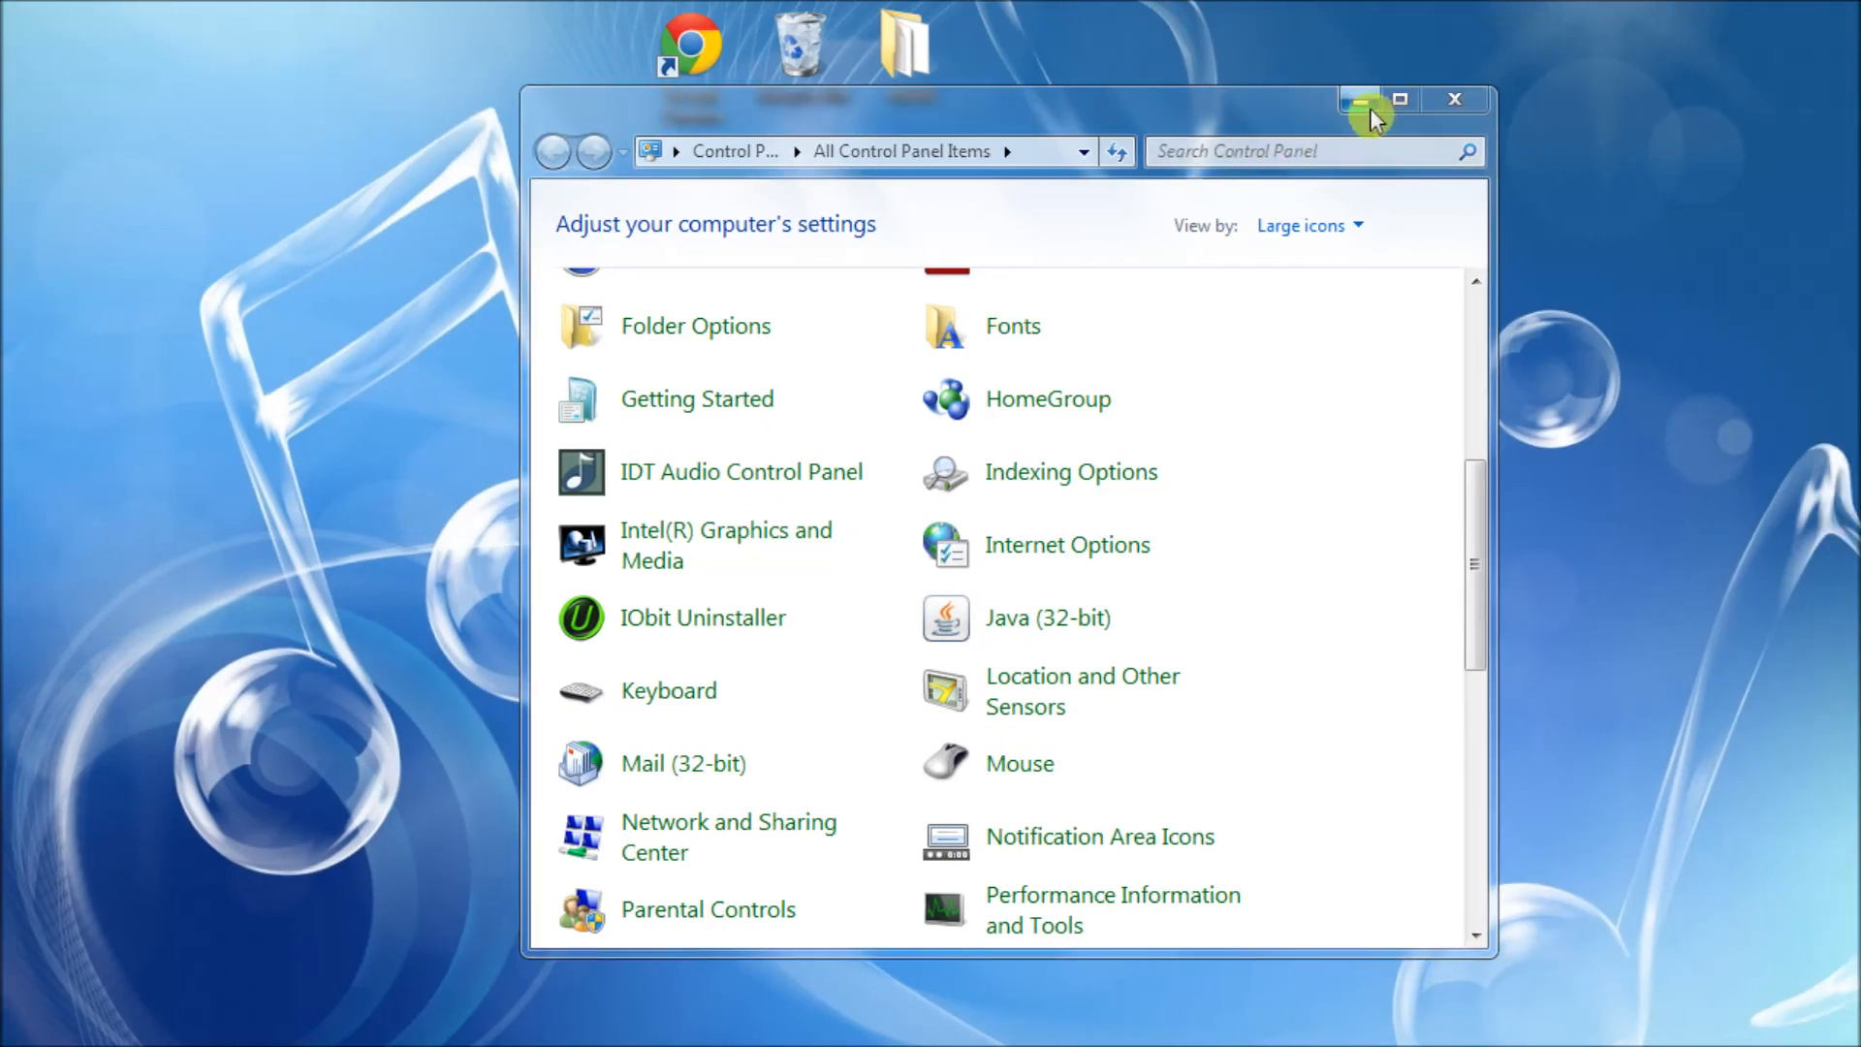
{"action": "left_click", "coordinate": [1370, 107]}
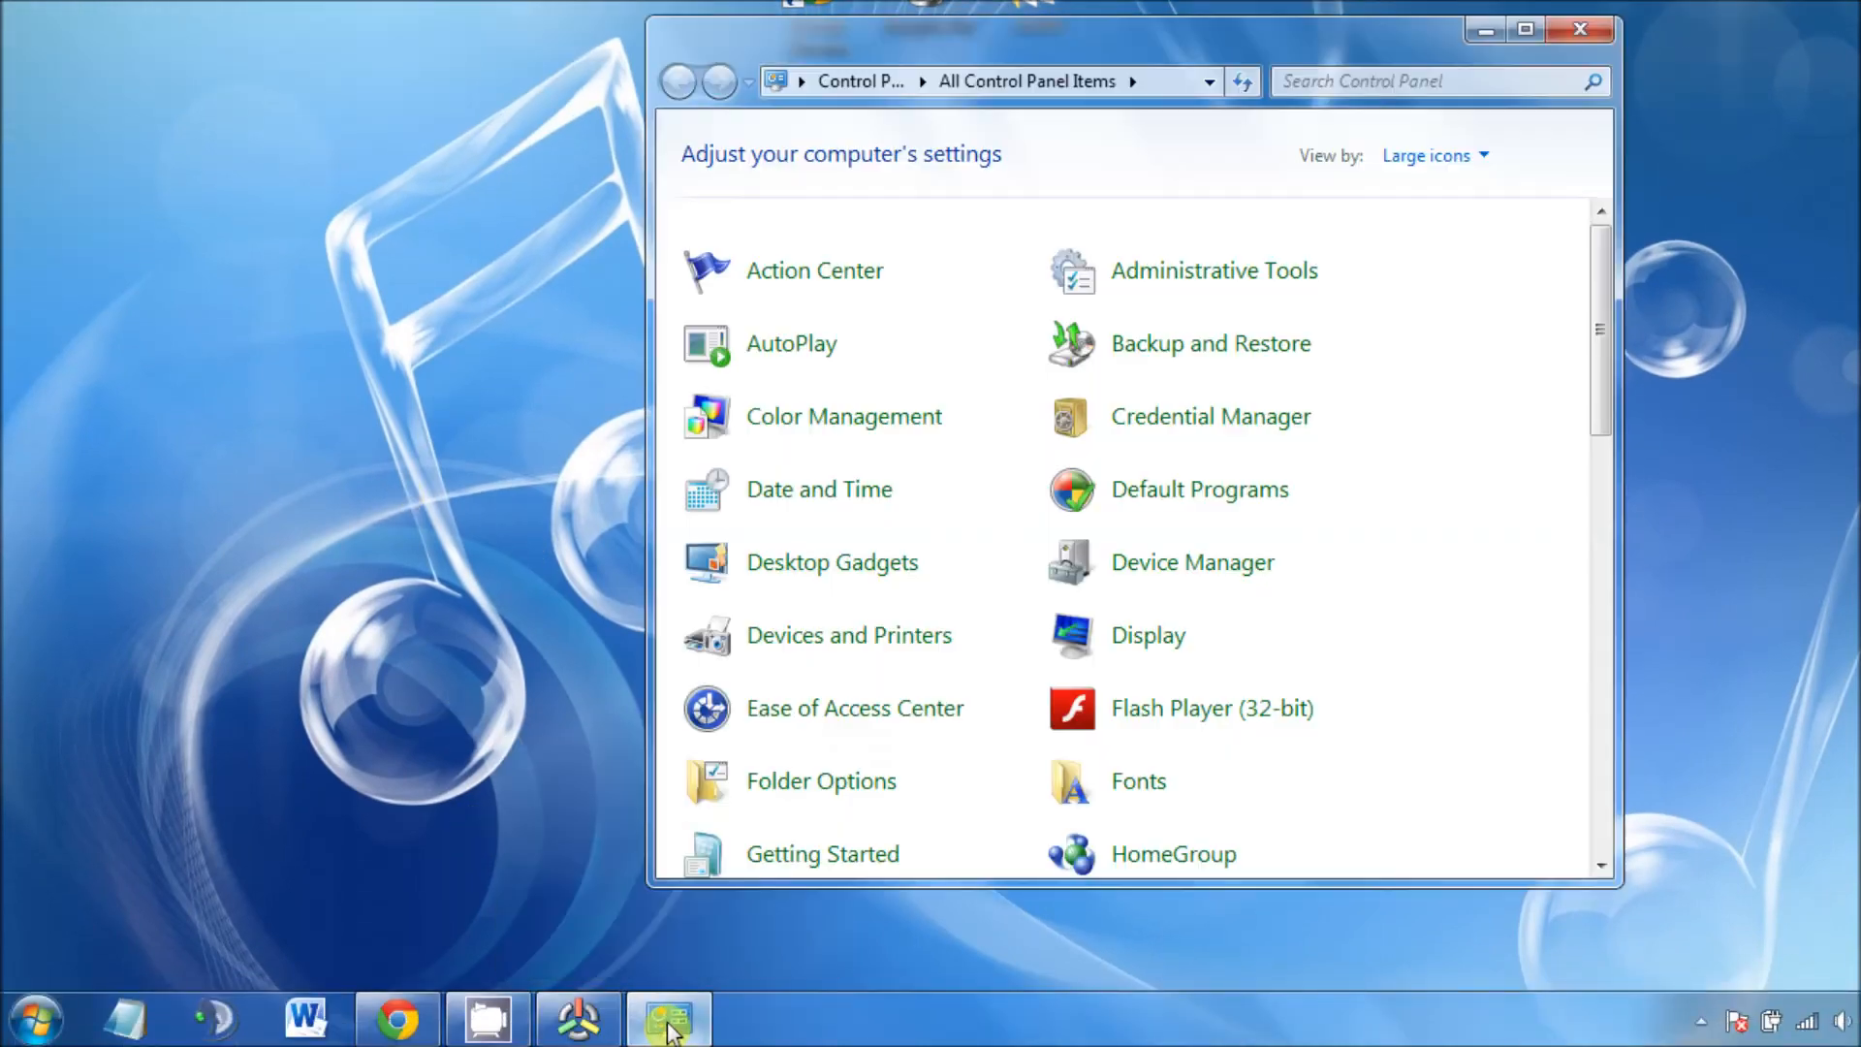
- Open the Mouse settings in Control Panel, restore the Normal Select pointer to its default, and apply the change
{"action": "scroll", "coordinate": [1333, 741], "scroll_direction": "down", "scroll_amount": 5}
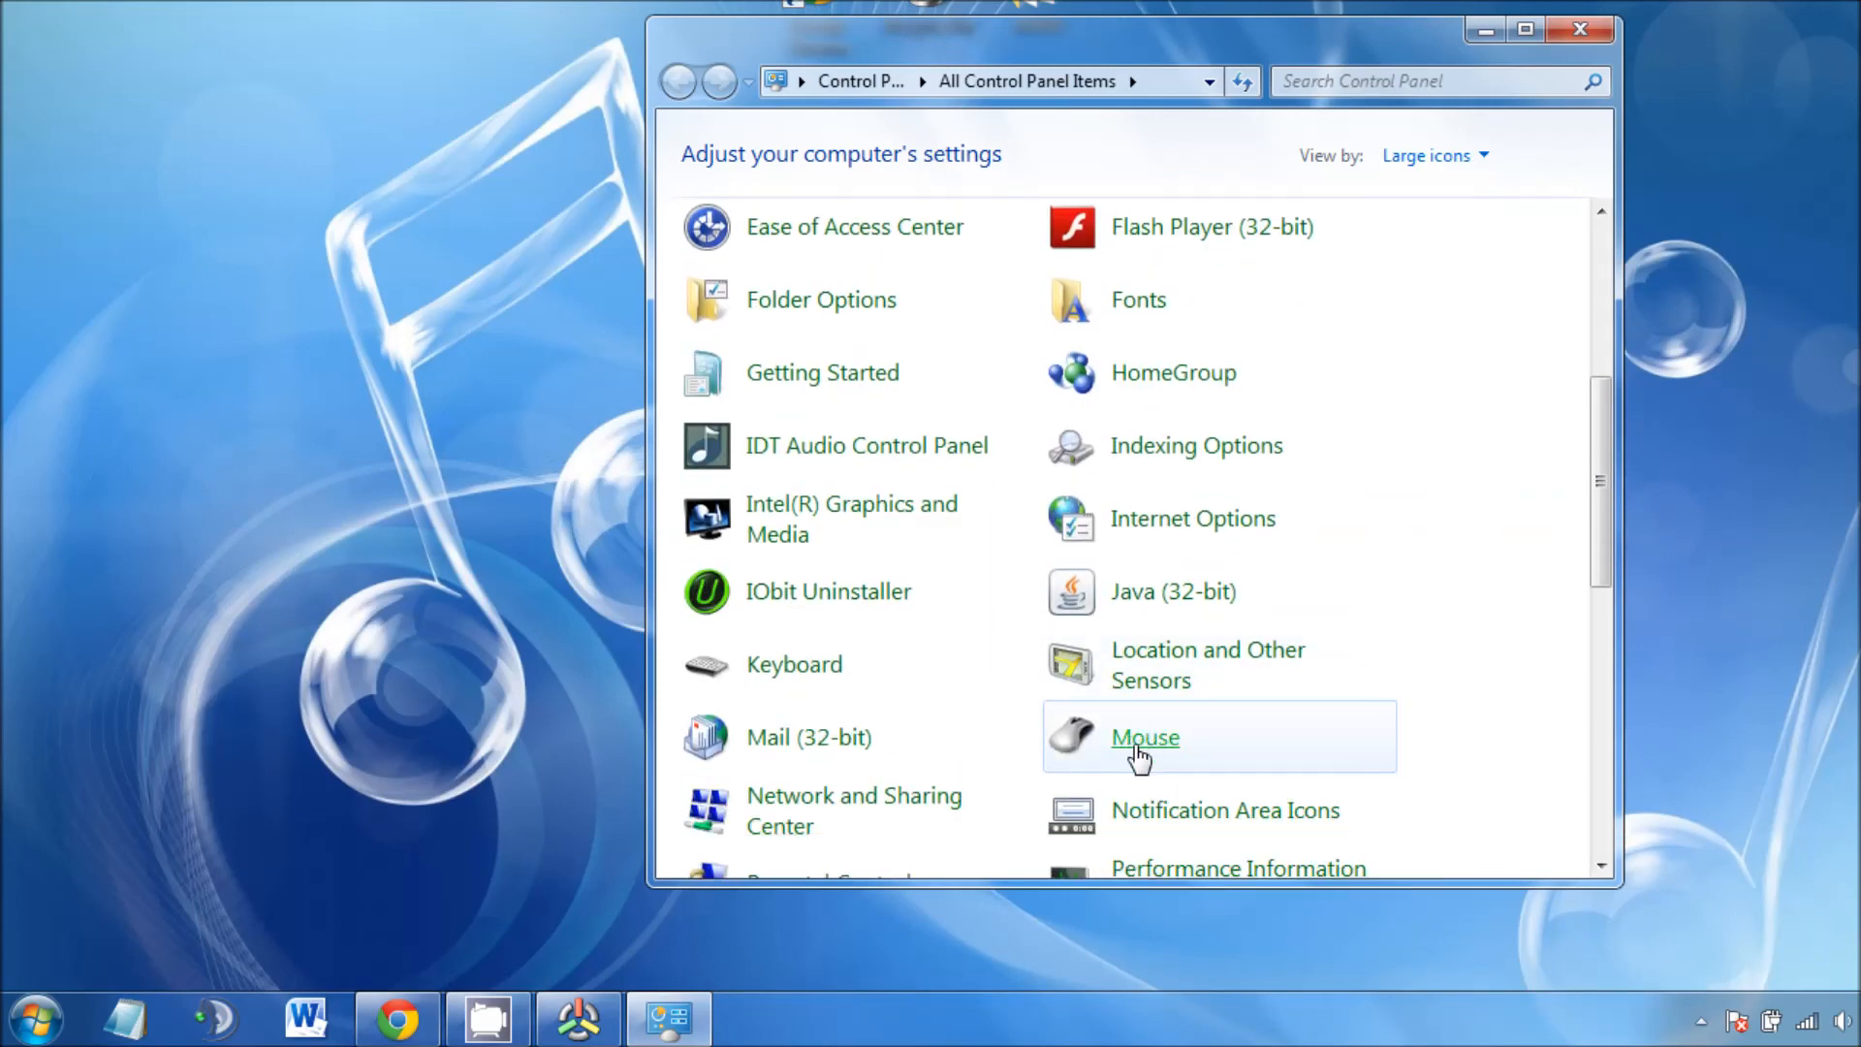
{"action": "left_click", "coordinate": [1138, 748]}
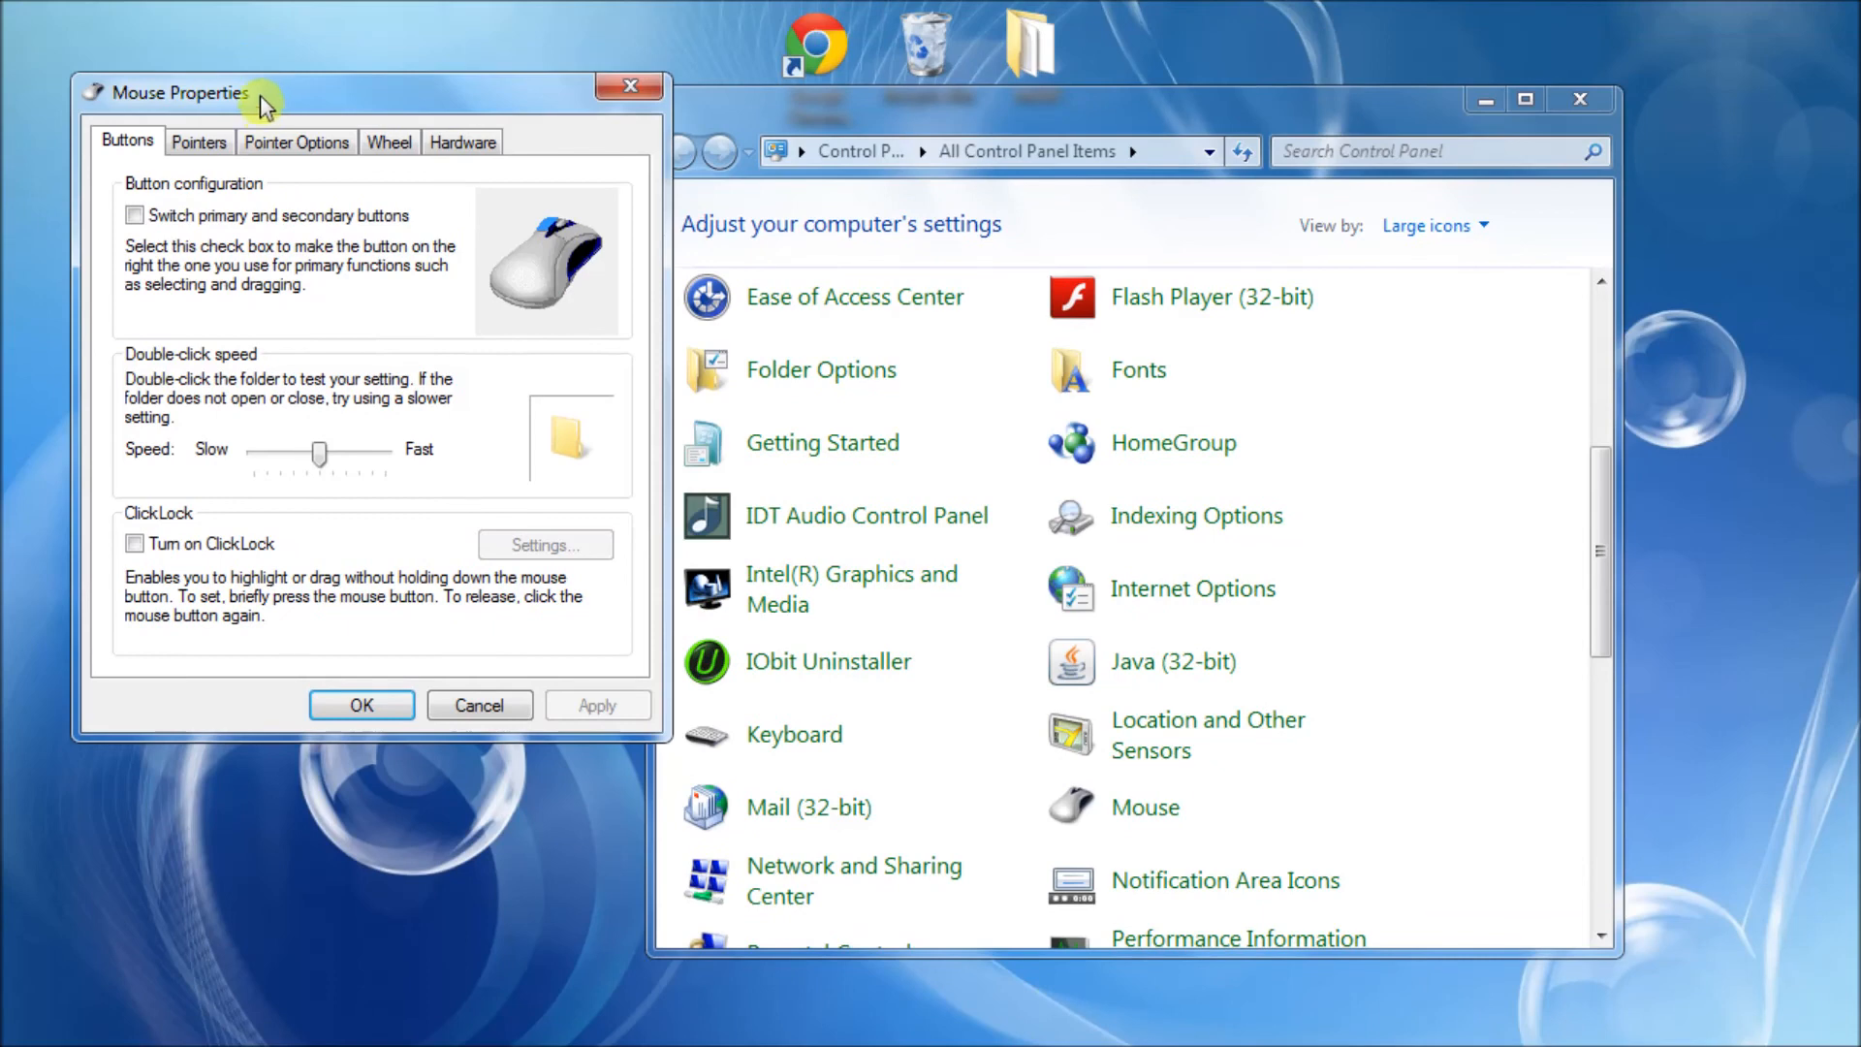
{"action": "left_click_drag", "start_coordinate": [263, 100], "coordinate": [928, 259]}
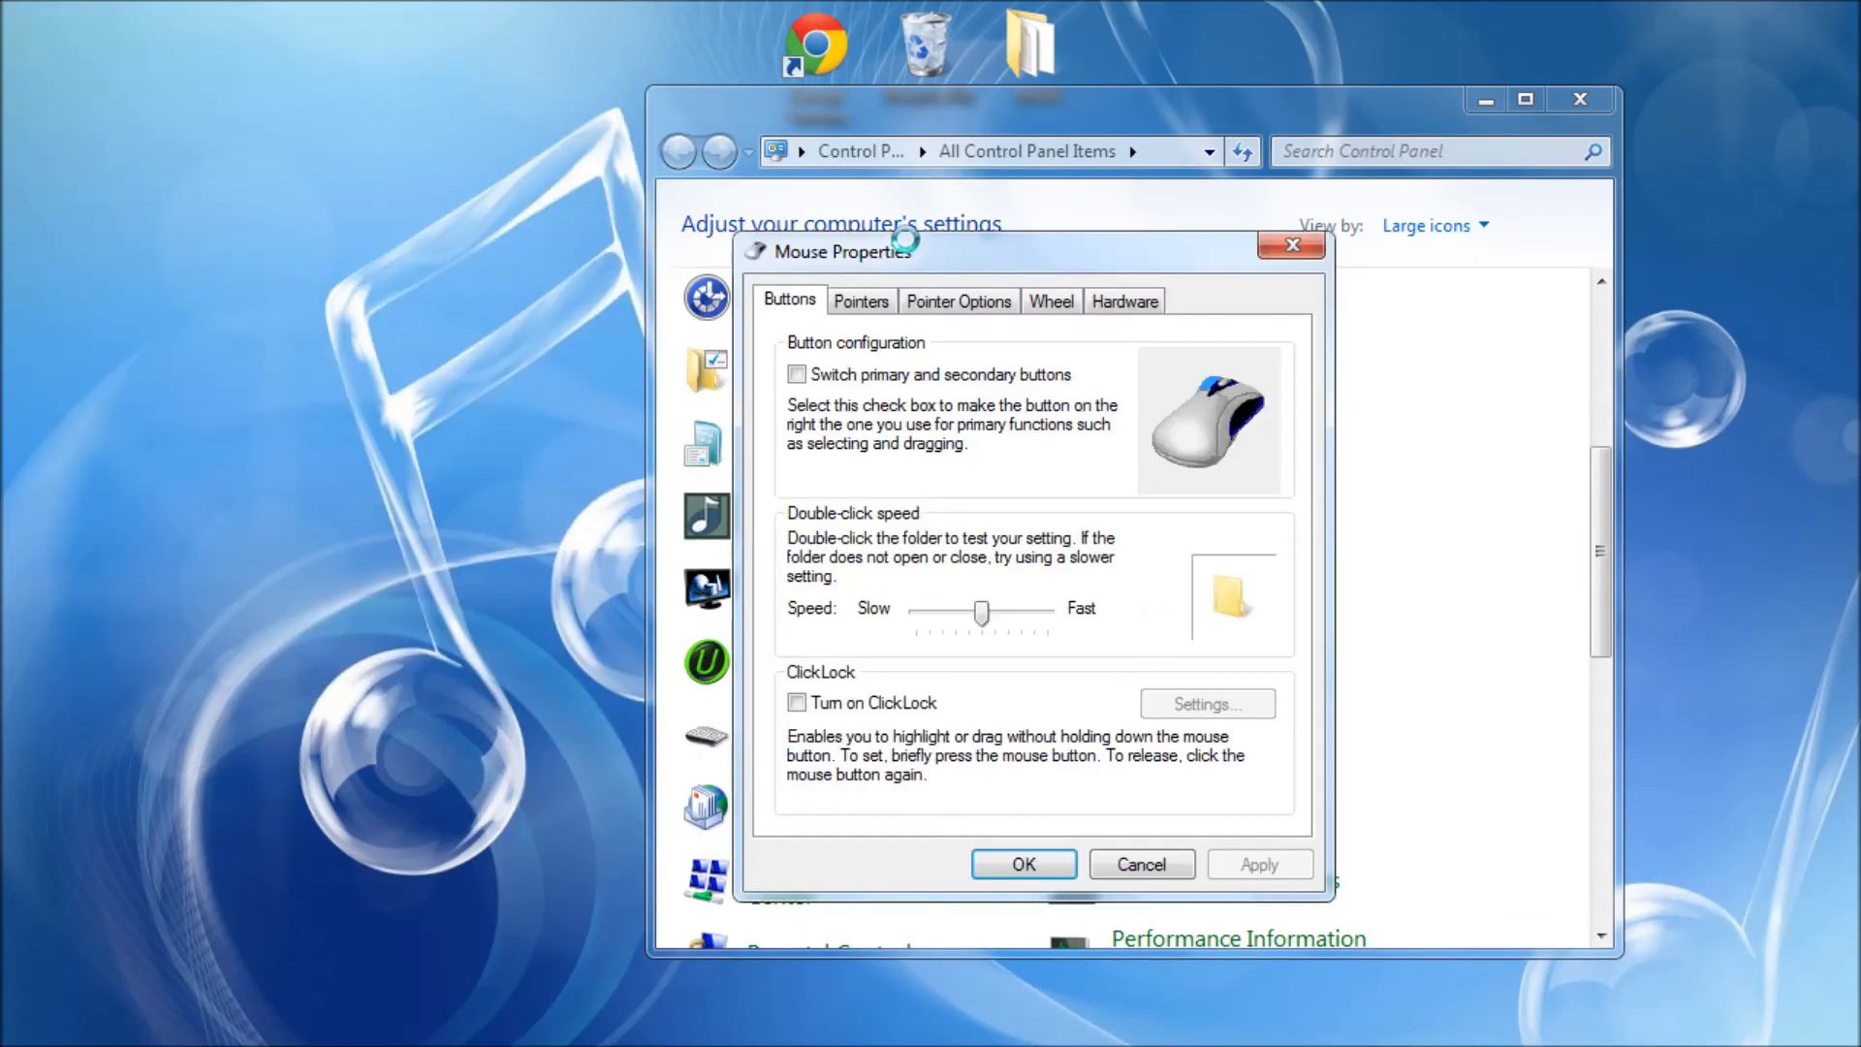
{"action": "left_click", "coordinate": [873, 302]}
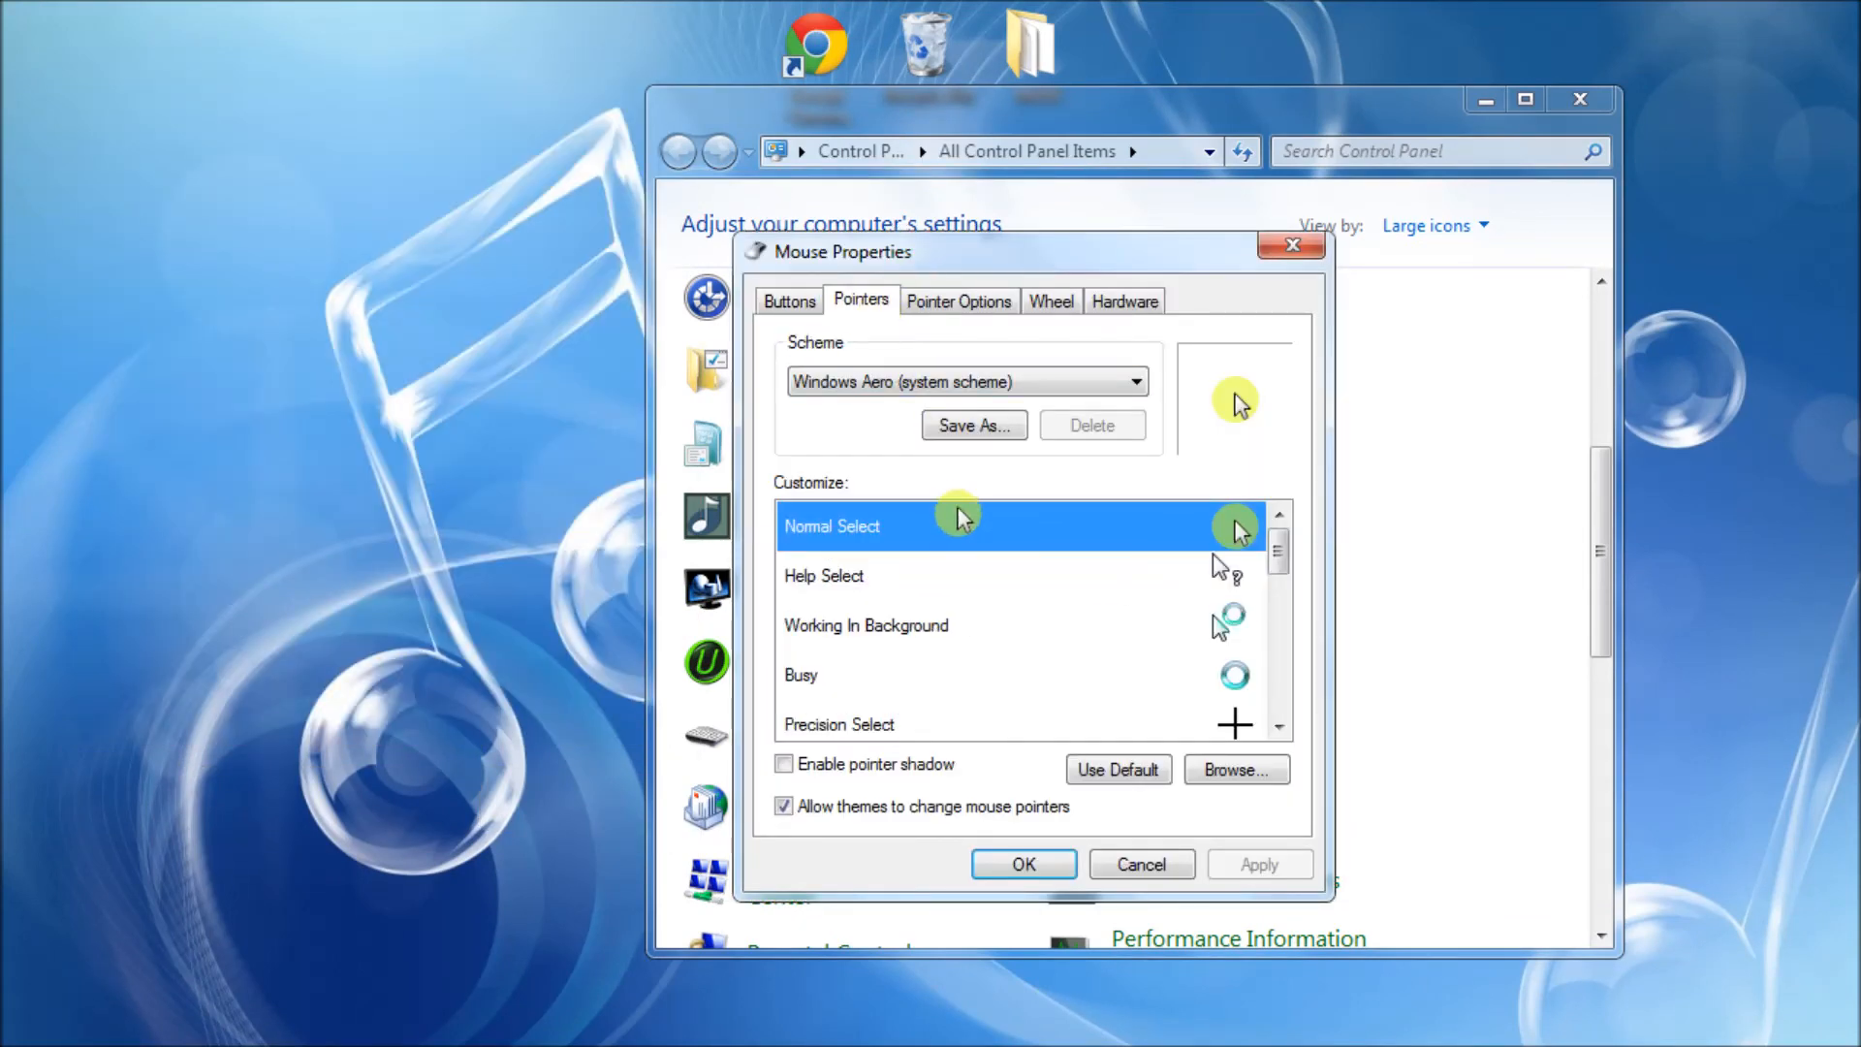
{"action": "left_click", "coordinate": [1116, 770]}
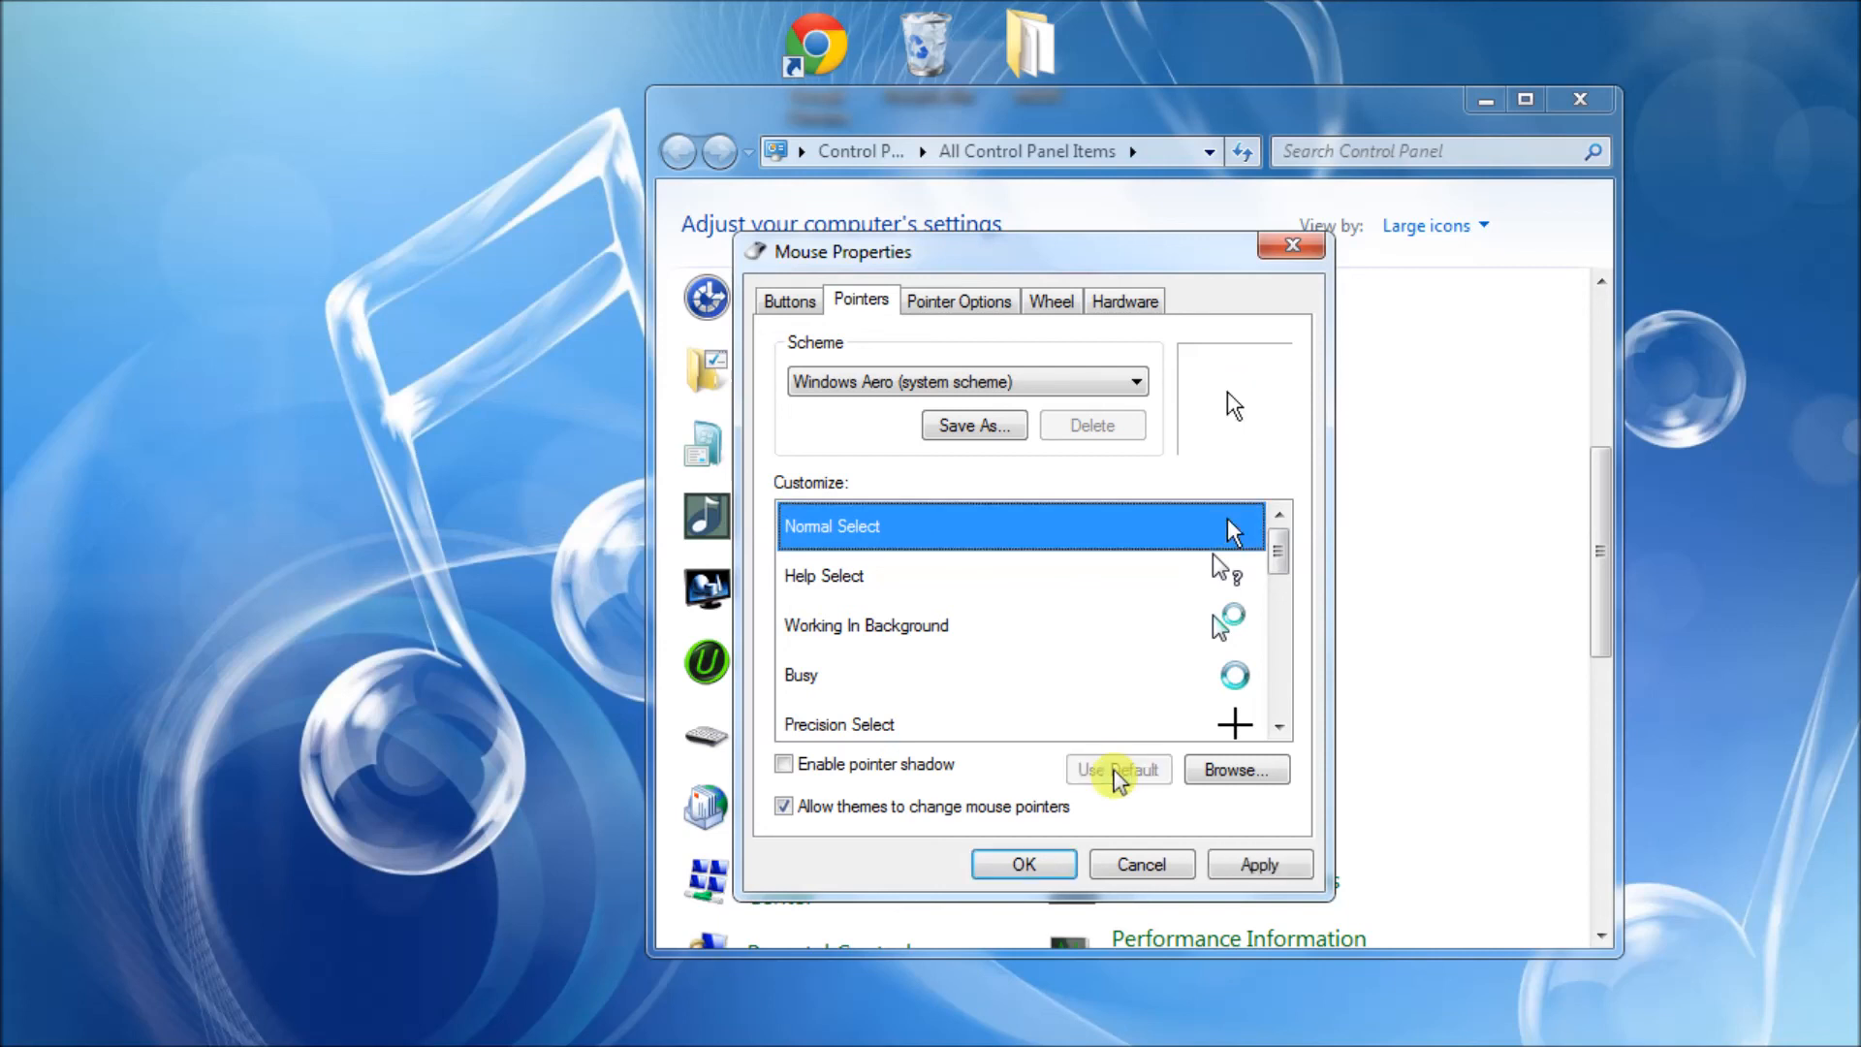
{"action": "left_click", "coordinate": [1252, 869]}
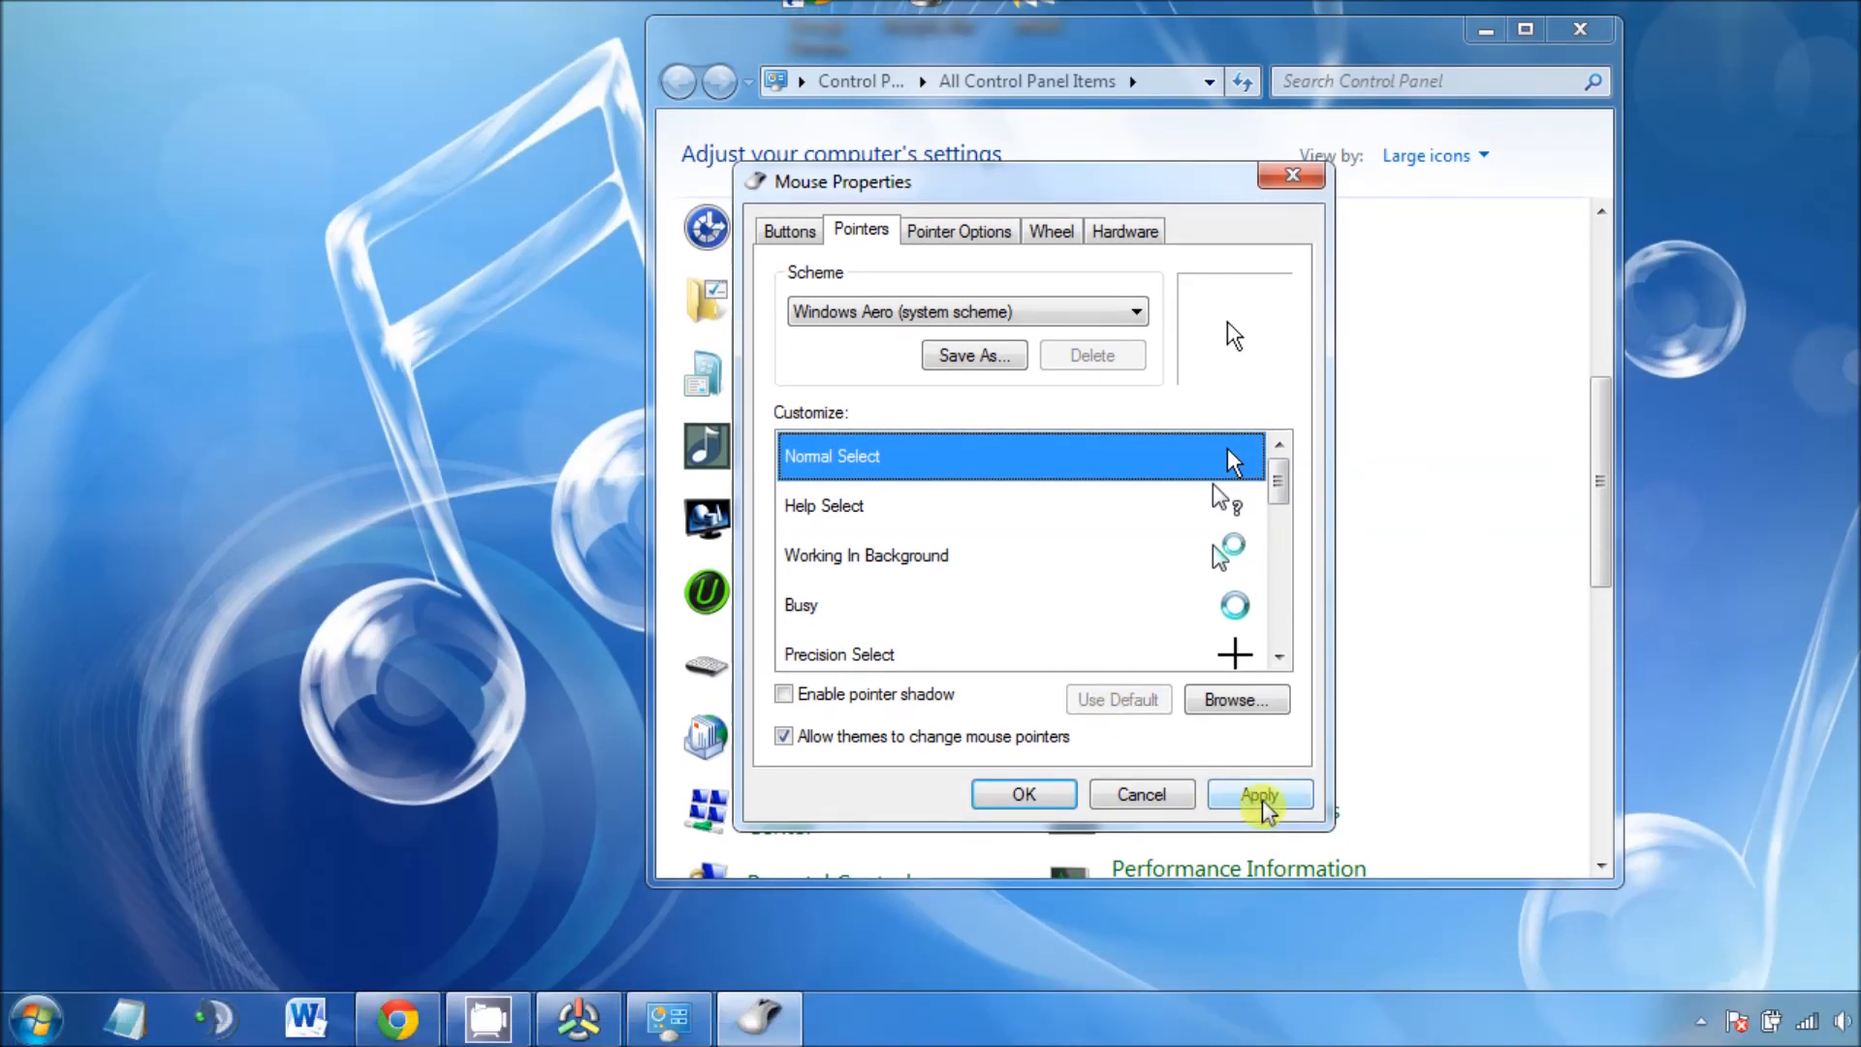
{"action": "left_click", "coordinate": [1258, 809]}
{"action": "left_click", "coordinate": [1065, 797]}
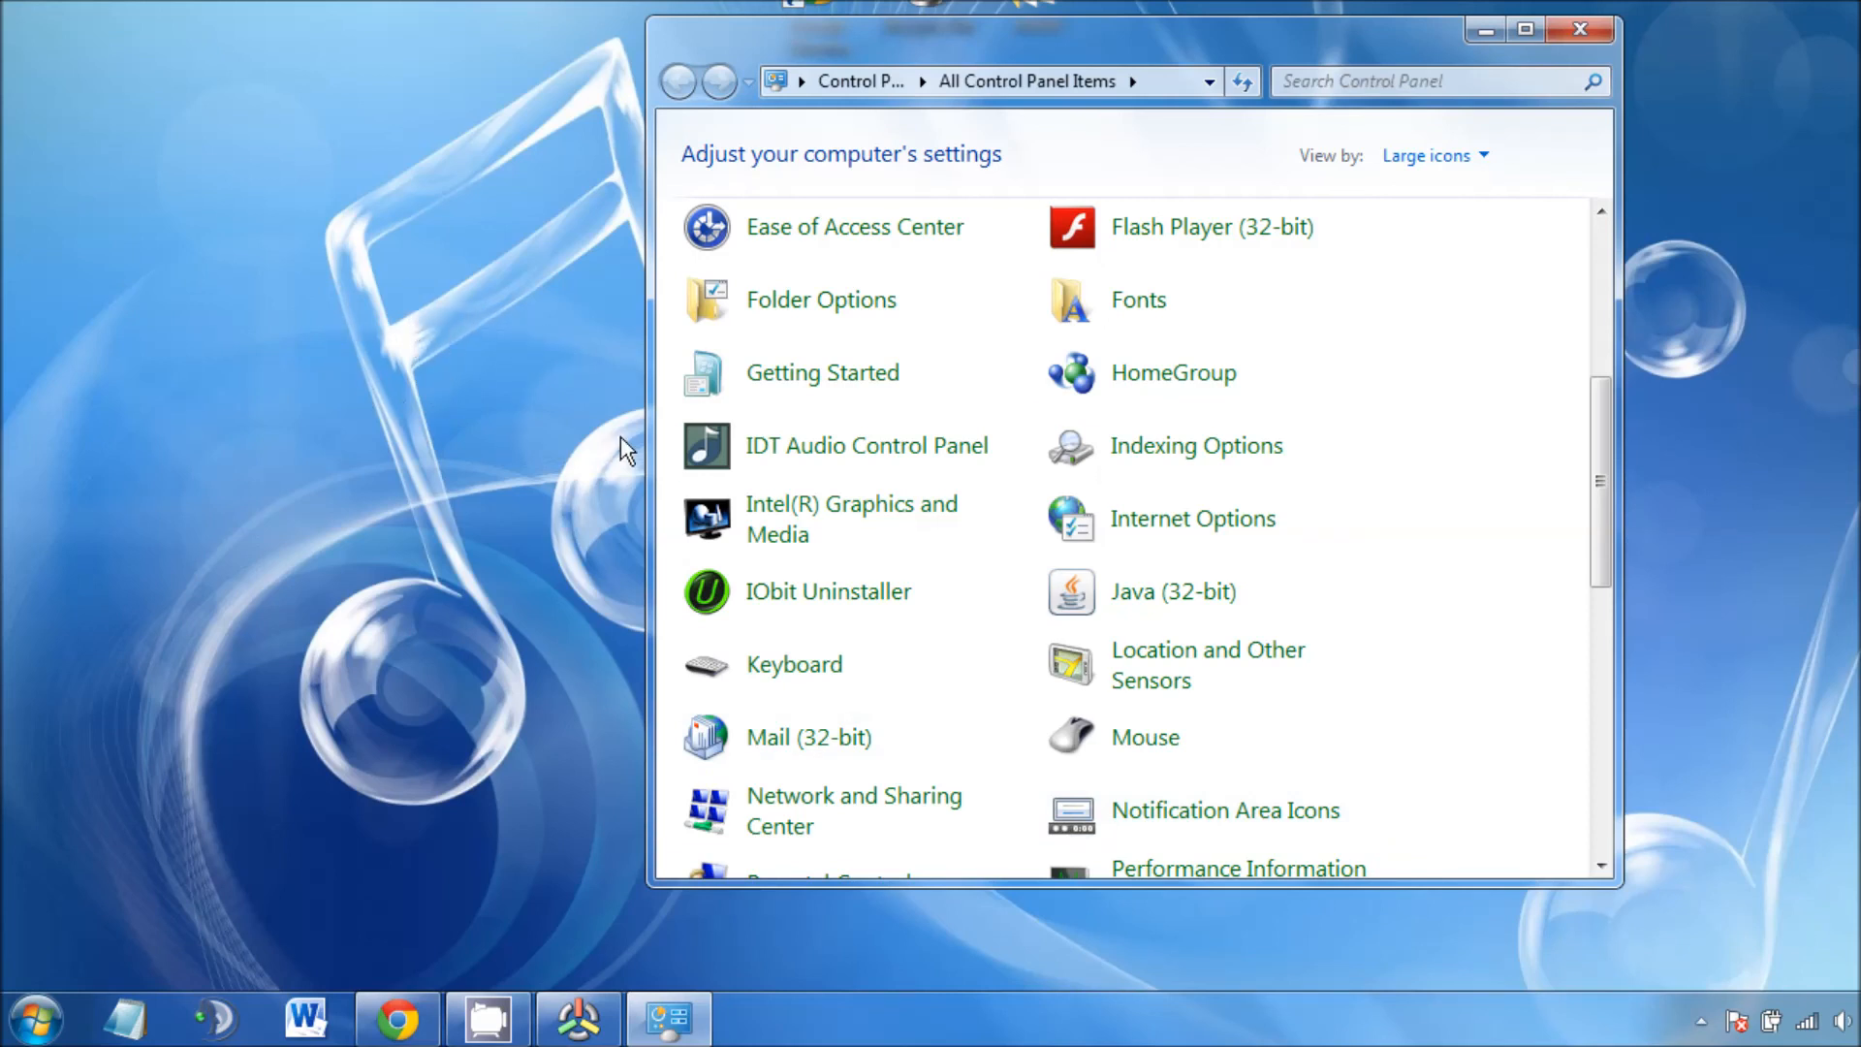
- Reopen the Mouse settings, apply the simplehow2z cursor from the Desktop to Normal Select again, and minimize Control Panel
{"action": "left_click", "coordinate": [1160, 744]}
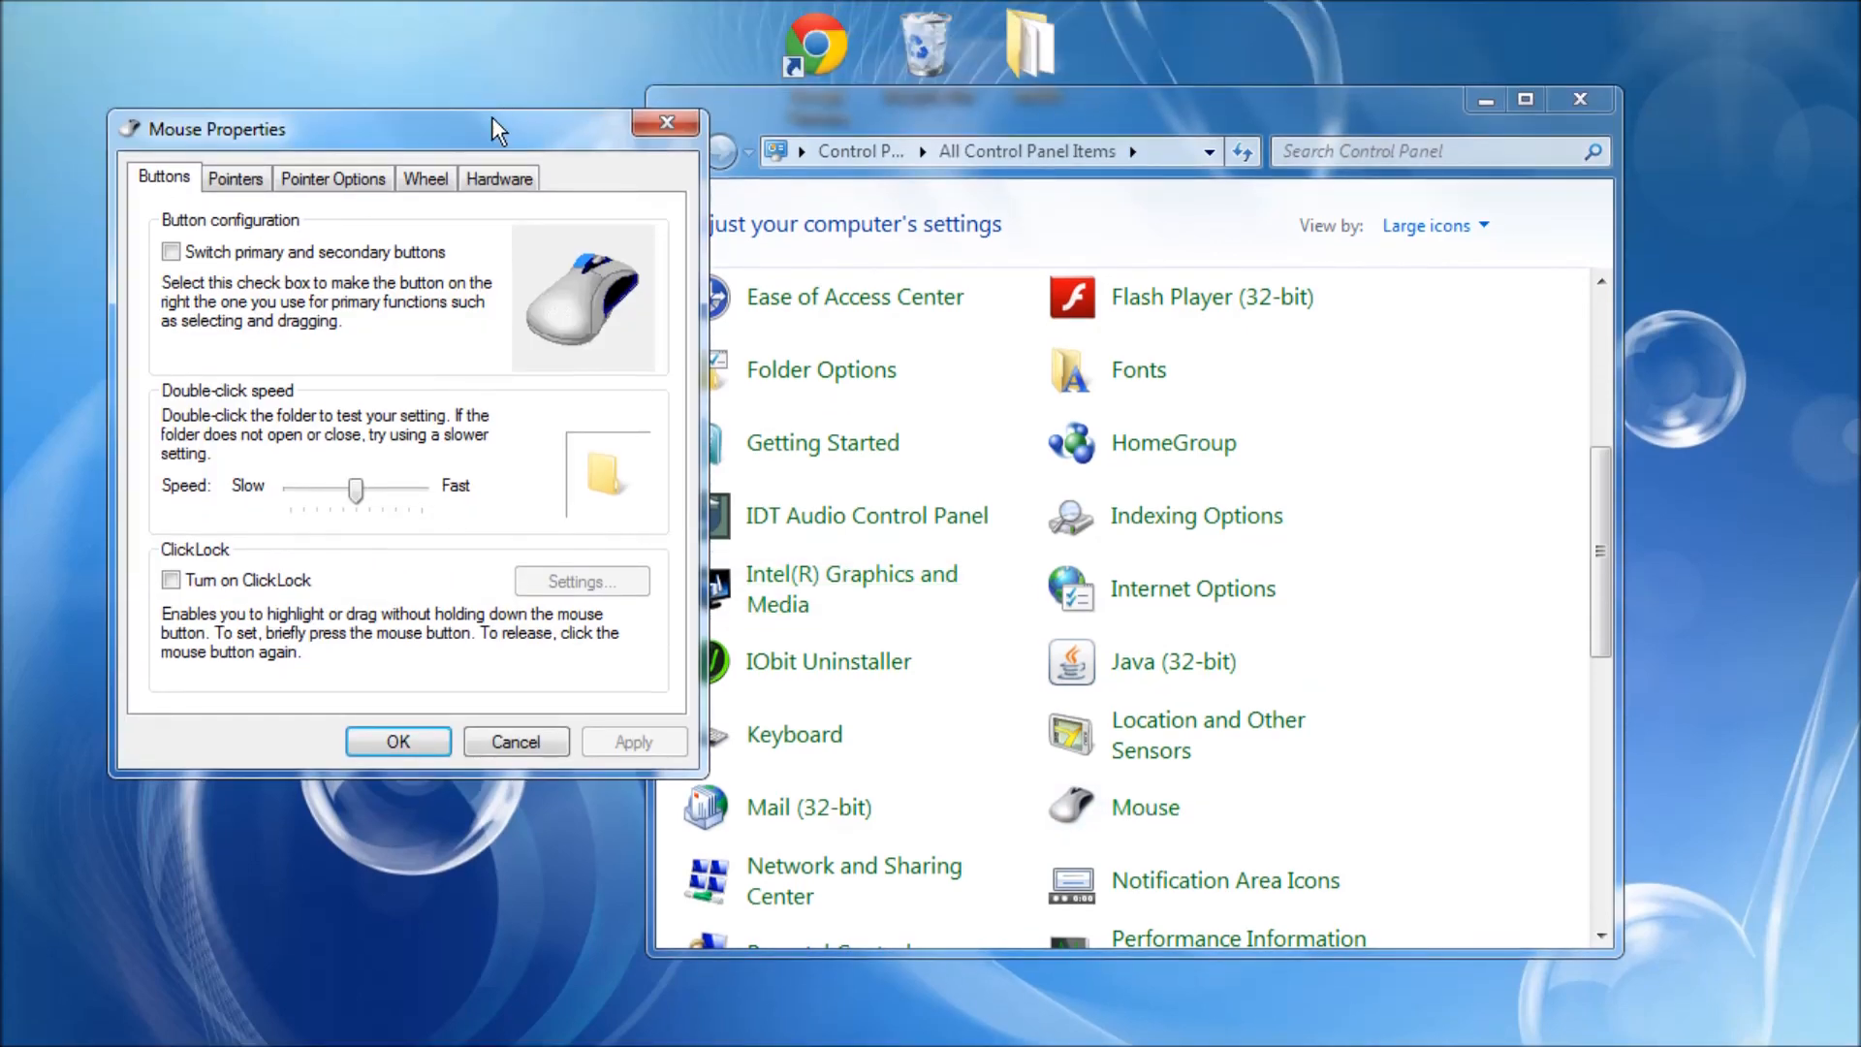
{"action": "left_click_drag", "start_coordinate": [499, 55], "coordinate": [1155, 264]}
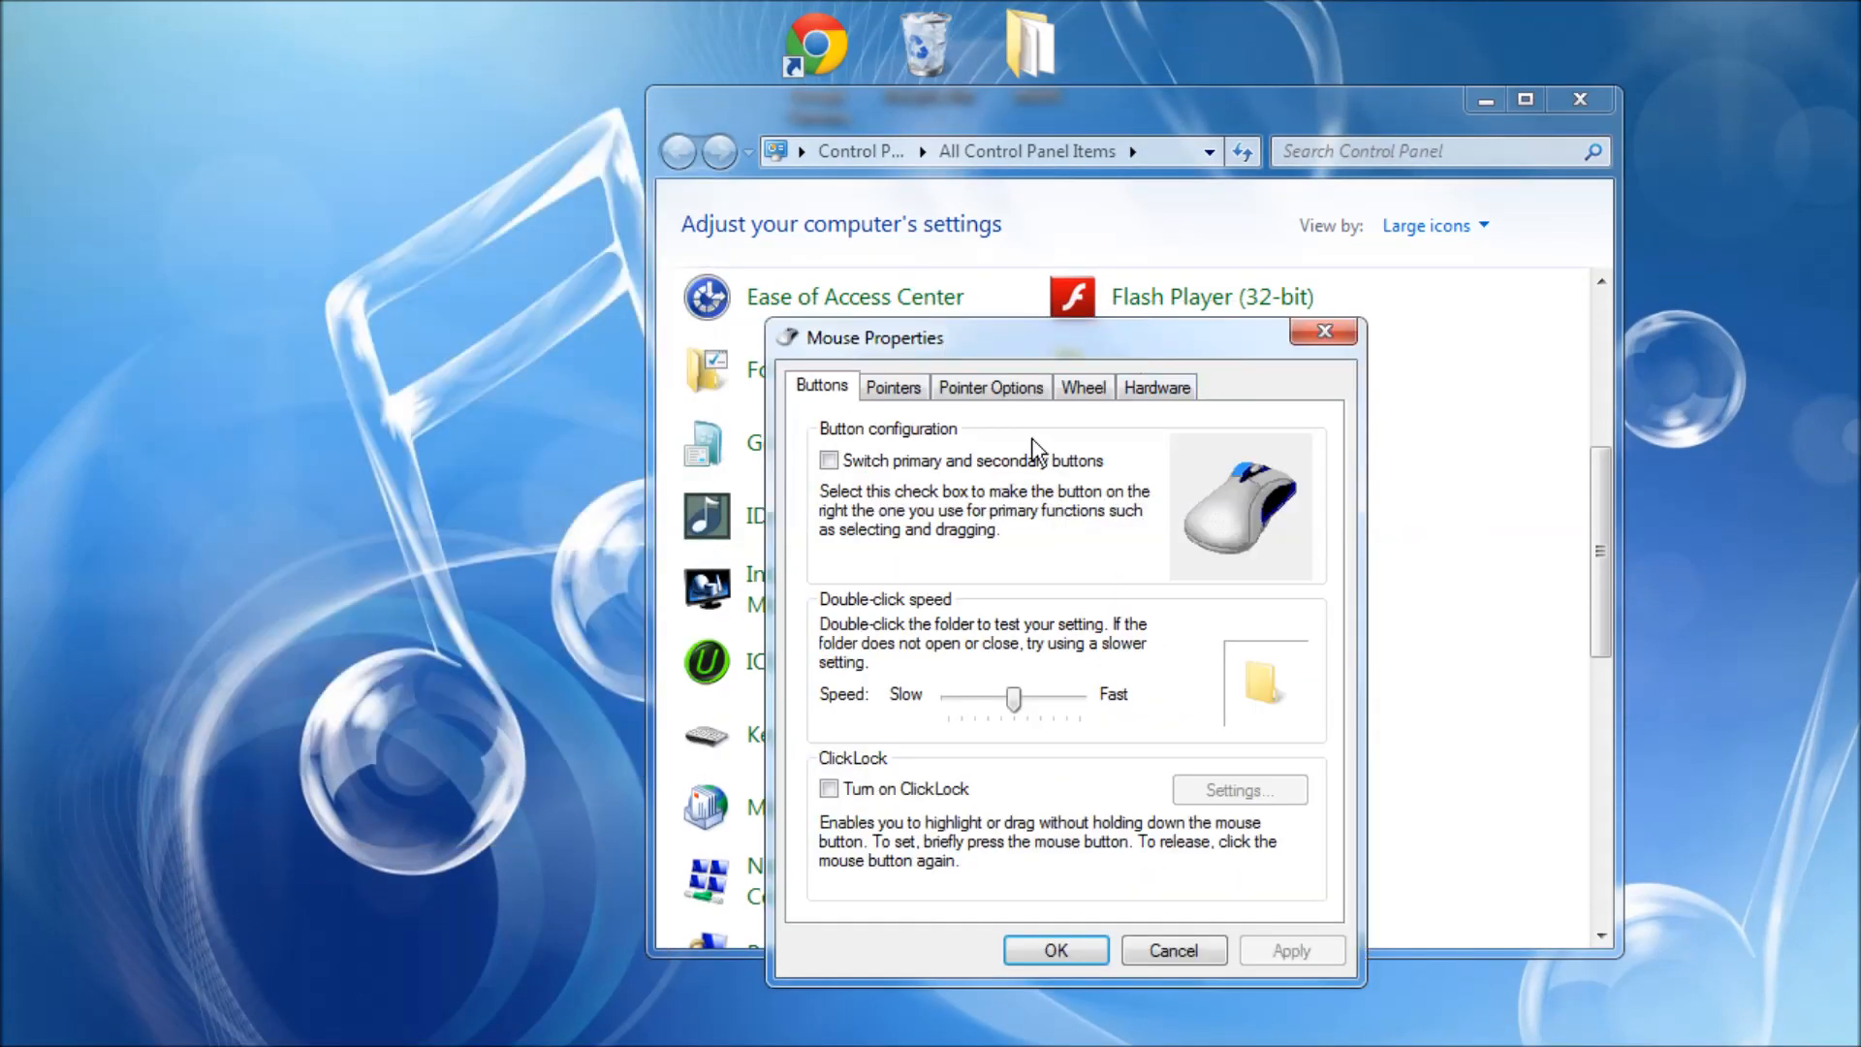
{"action": "left_click", "coordinate": [912, 391]}
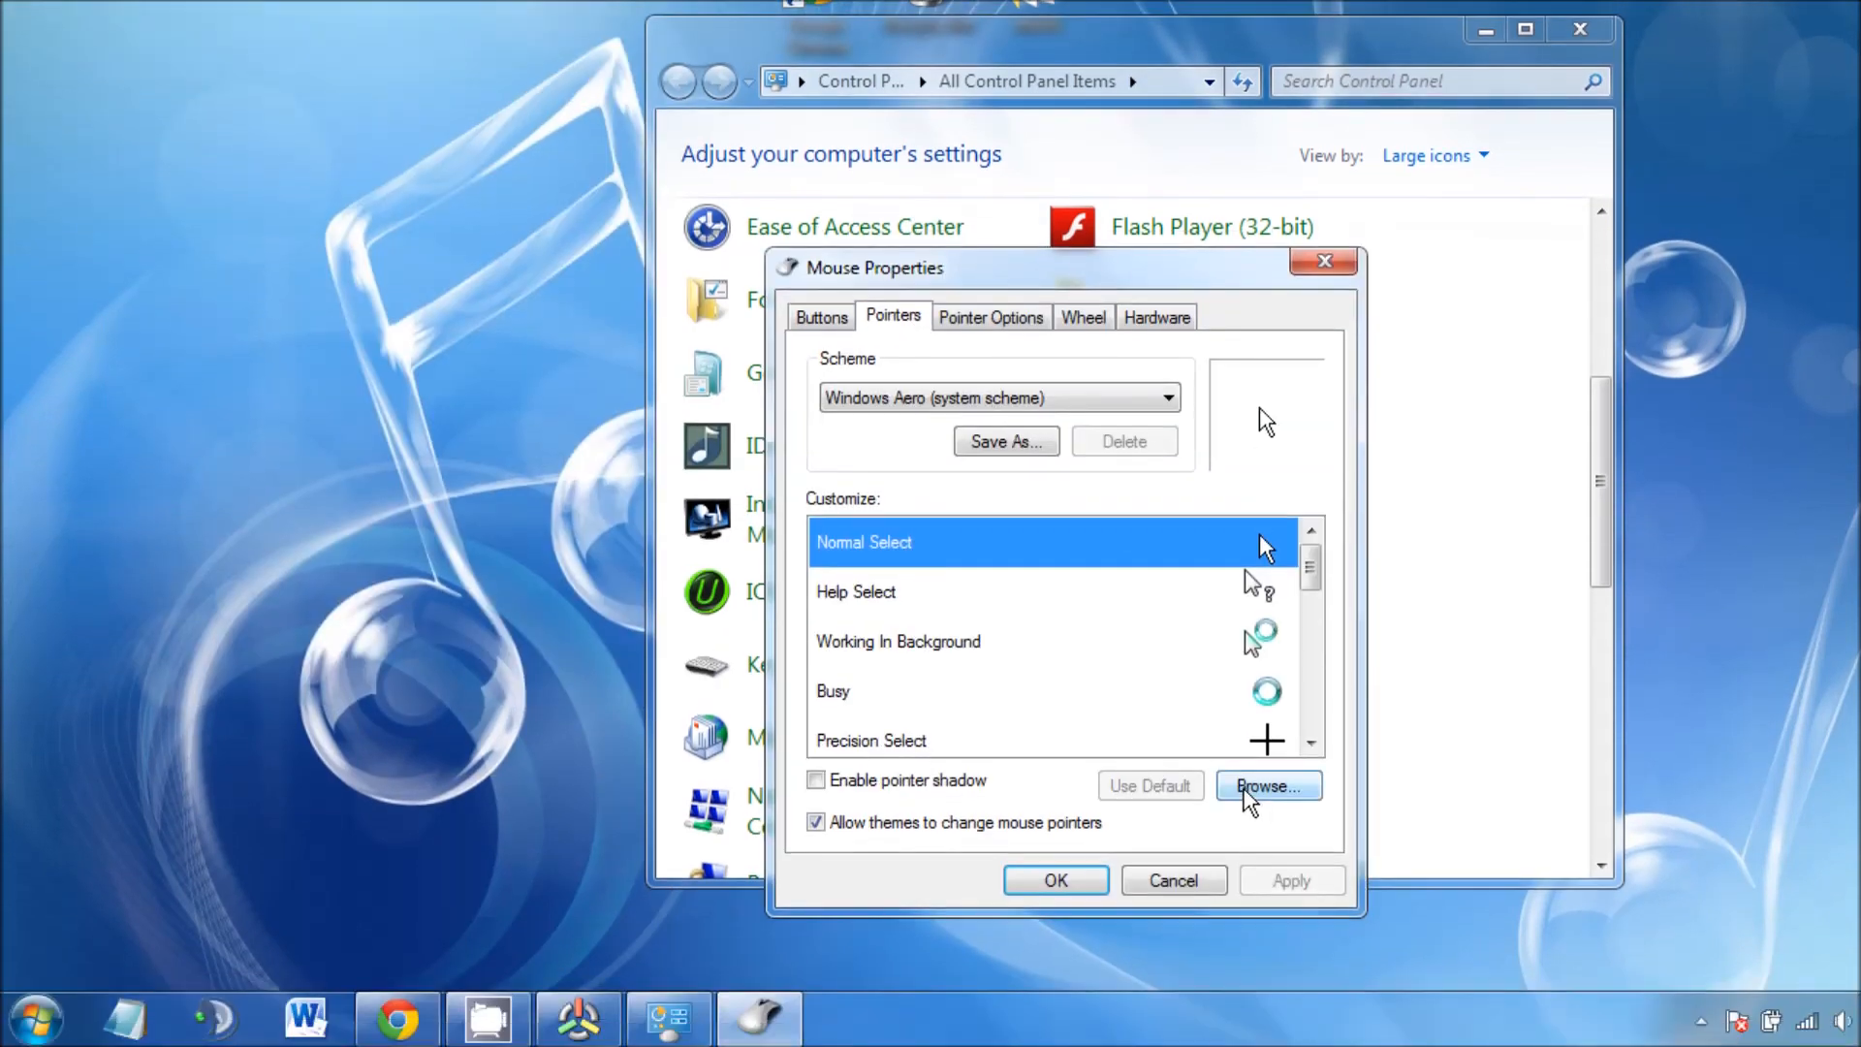
{"action": "left_click", "coordinate": [1244, 790]}
{"action": "left_click", "coordinate": [1043, 632]}
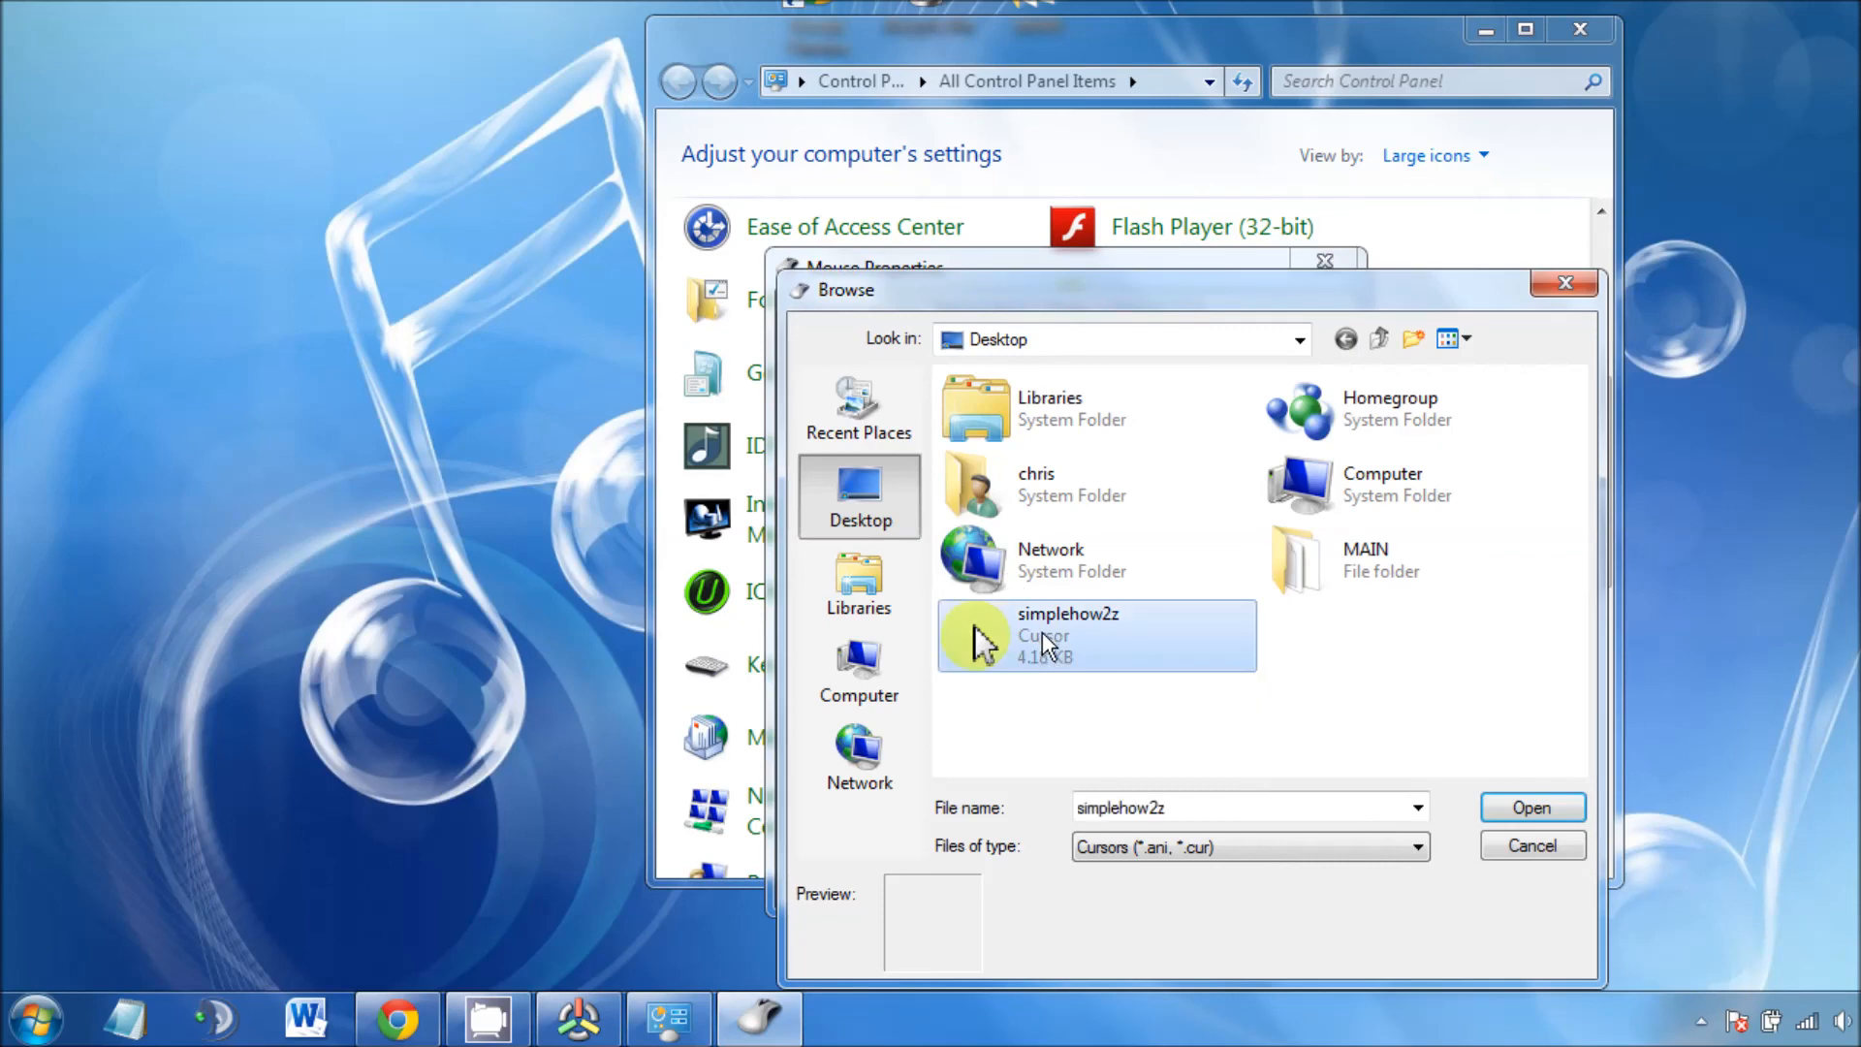
{"action": "left_click", "coordinate": [1497, 810]}
{"action": "left_click", "coordinate": [1291, 880]}
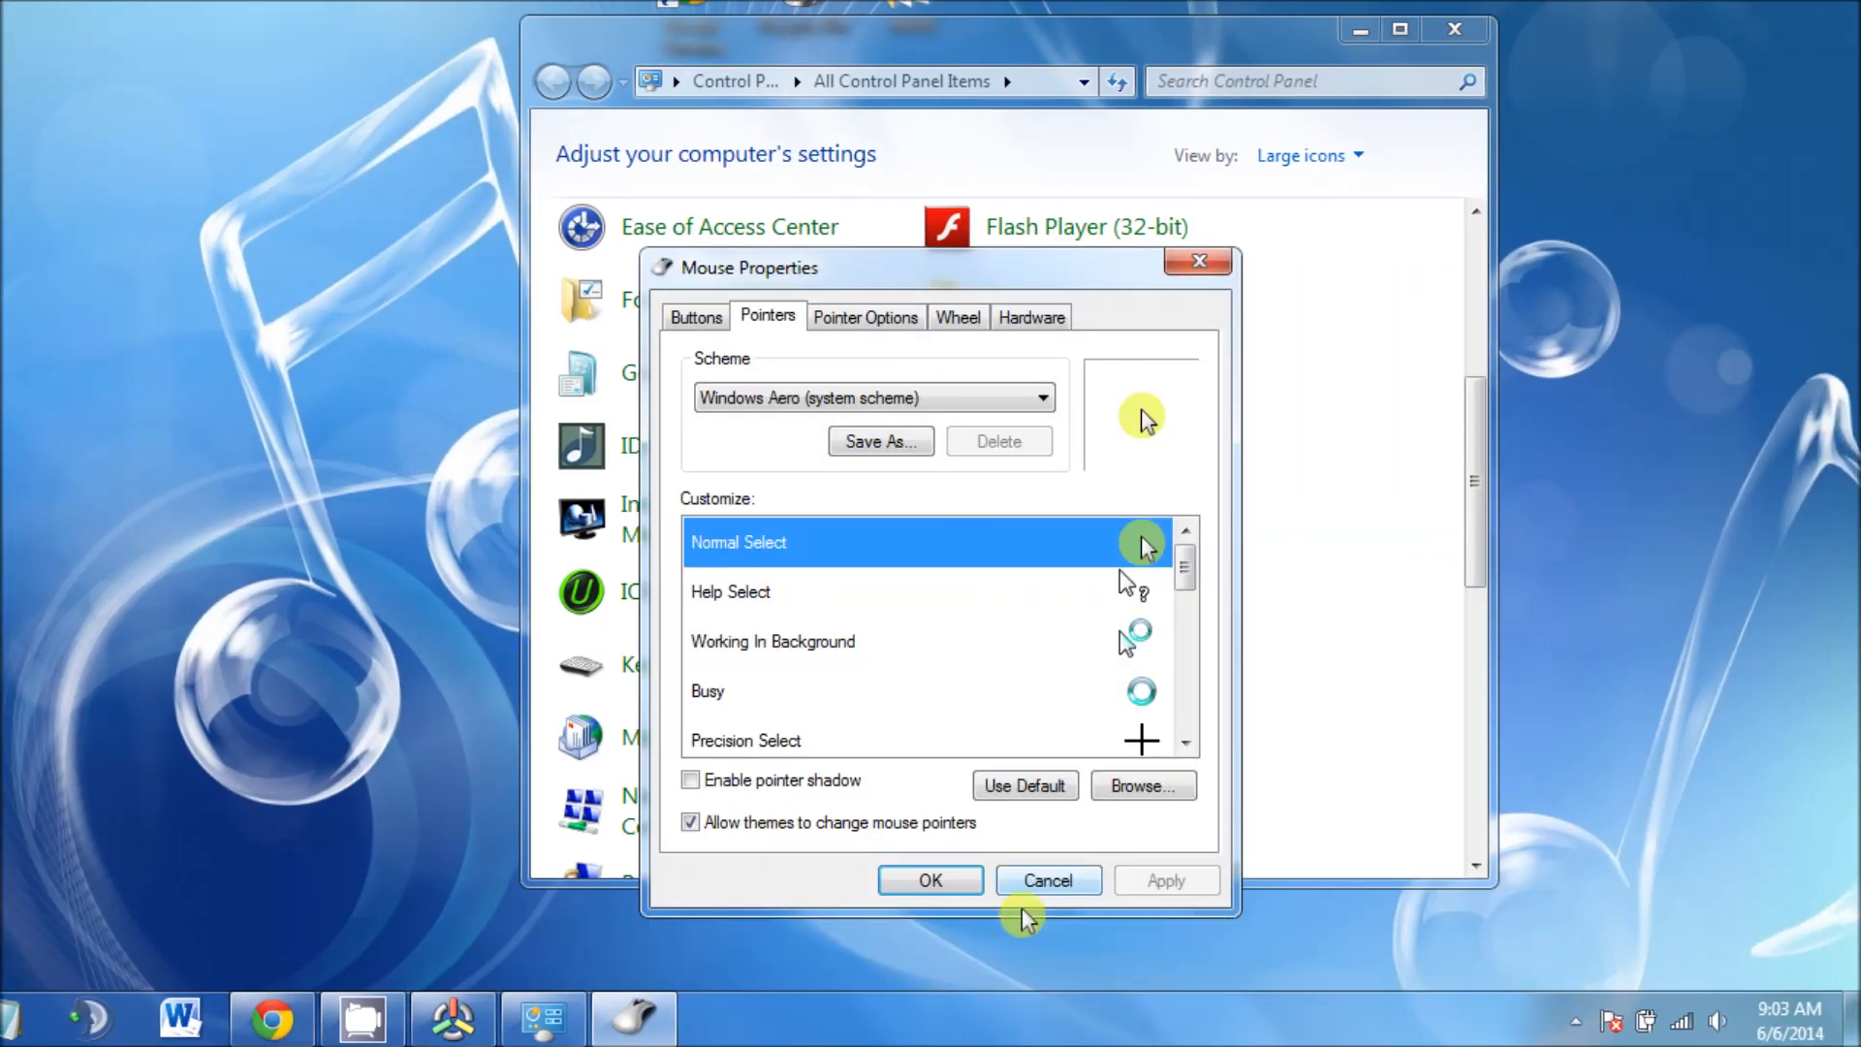
{"action": "left_click", "coordinate": [948, 883]}
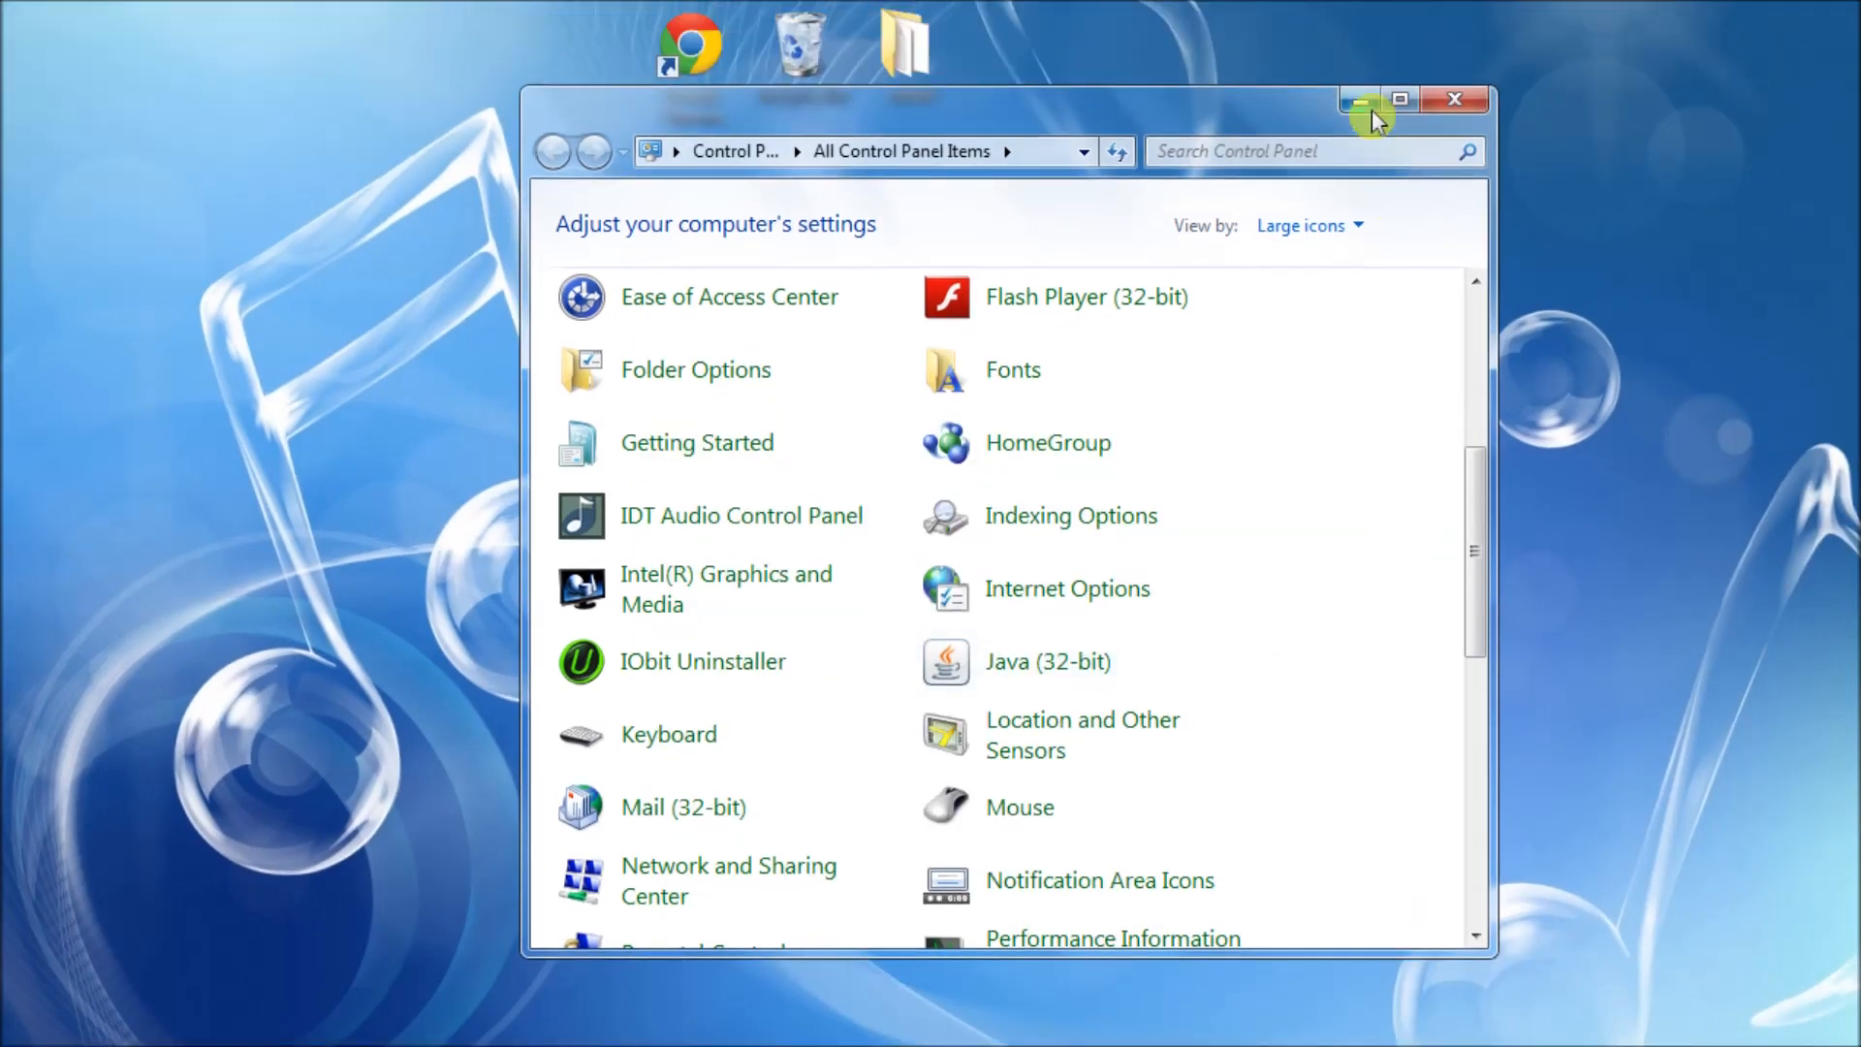
{"action": "left_click", "coordinate": [1361, 104]}
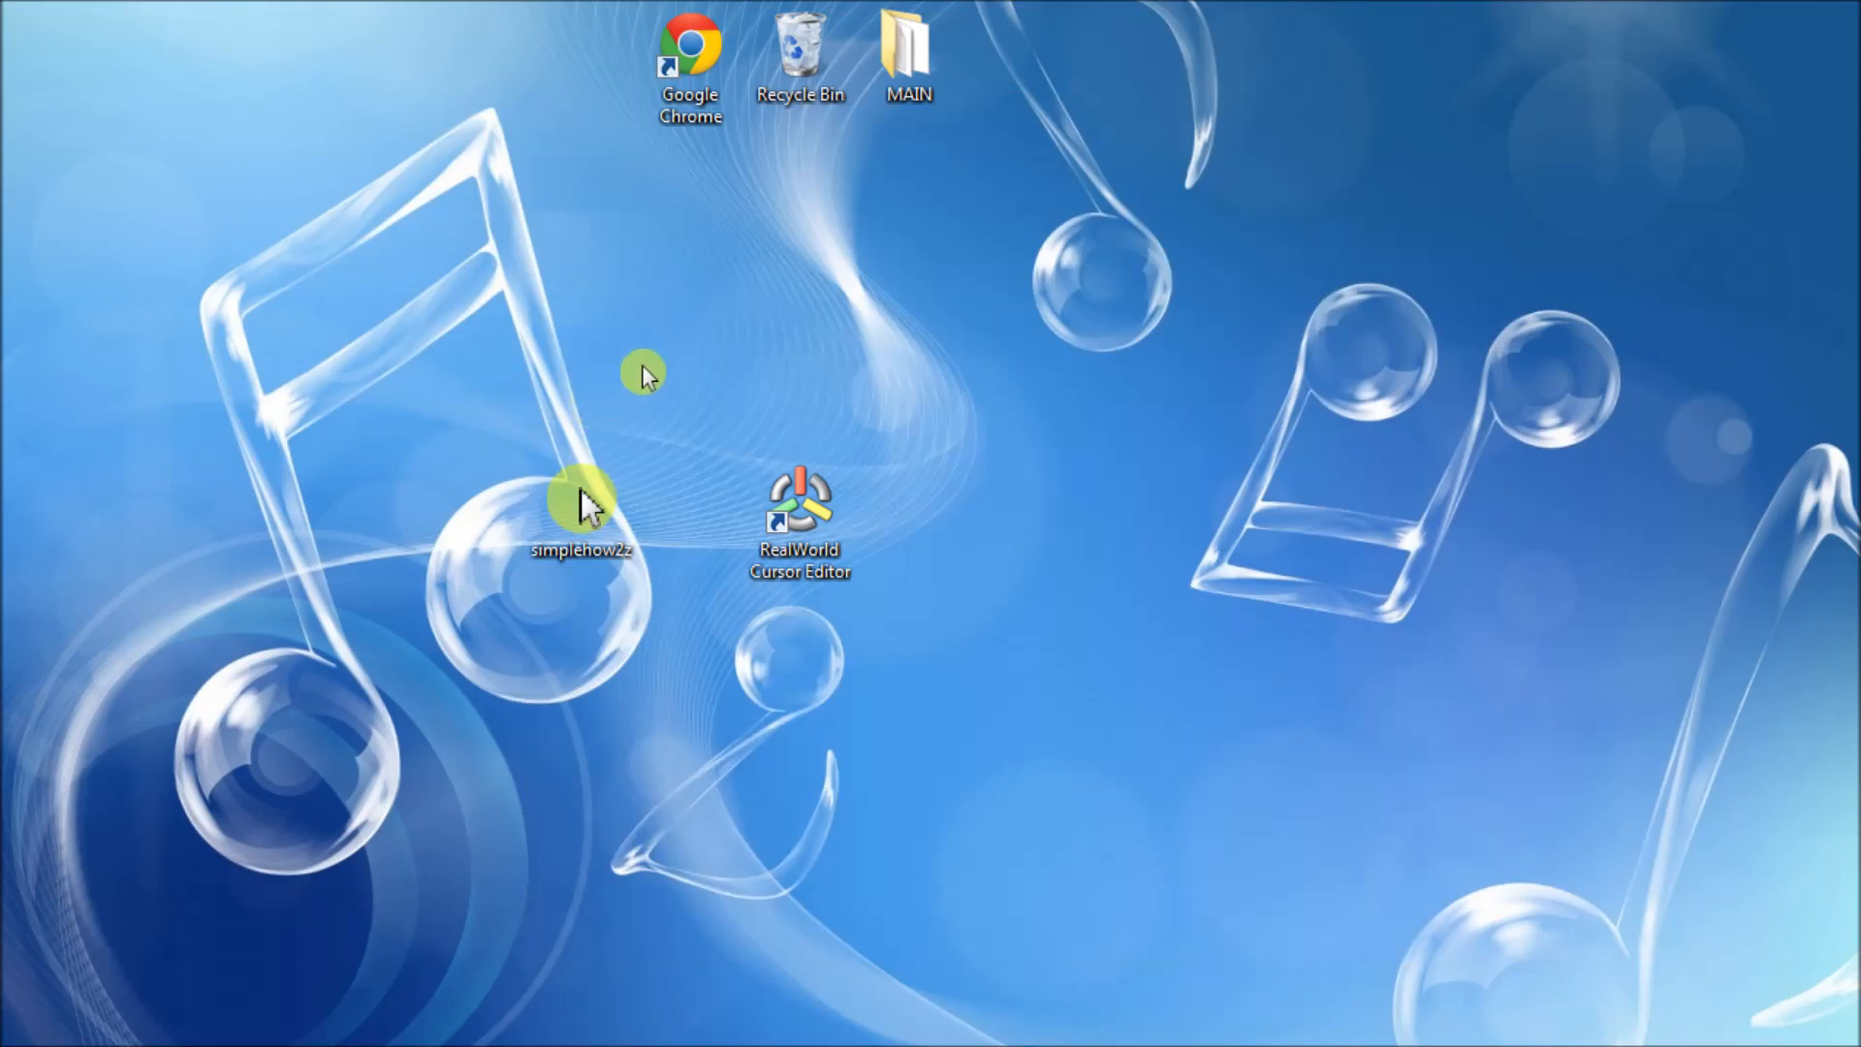